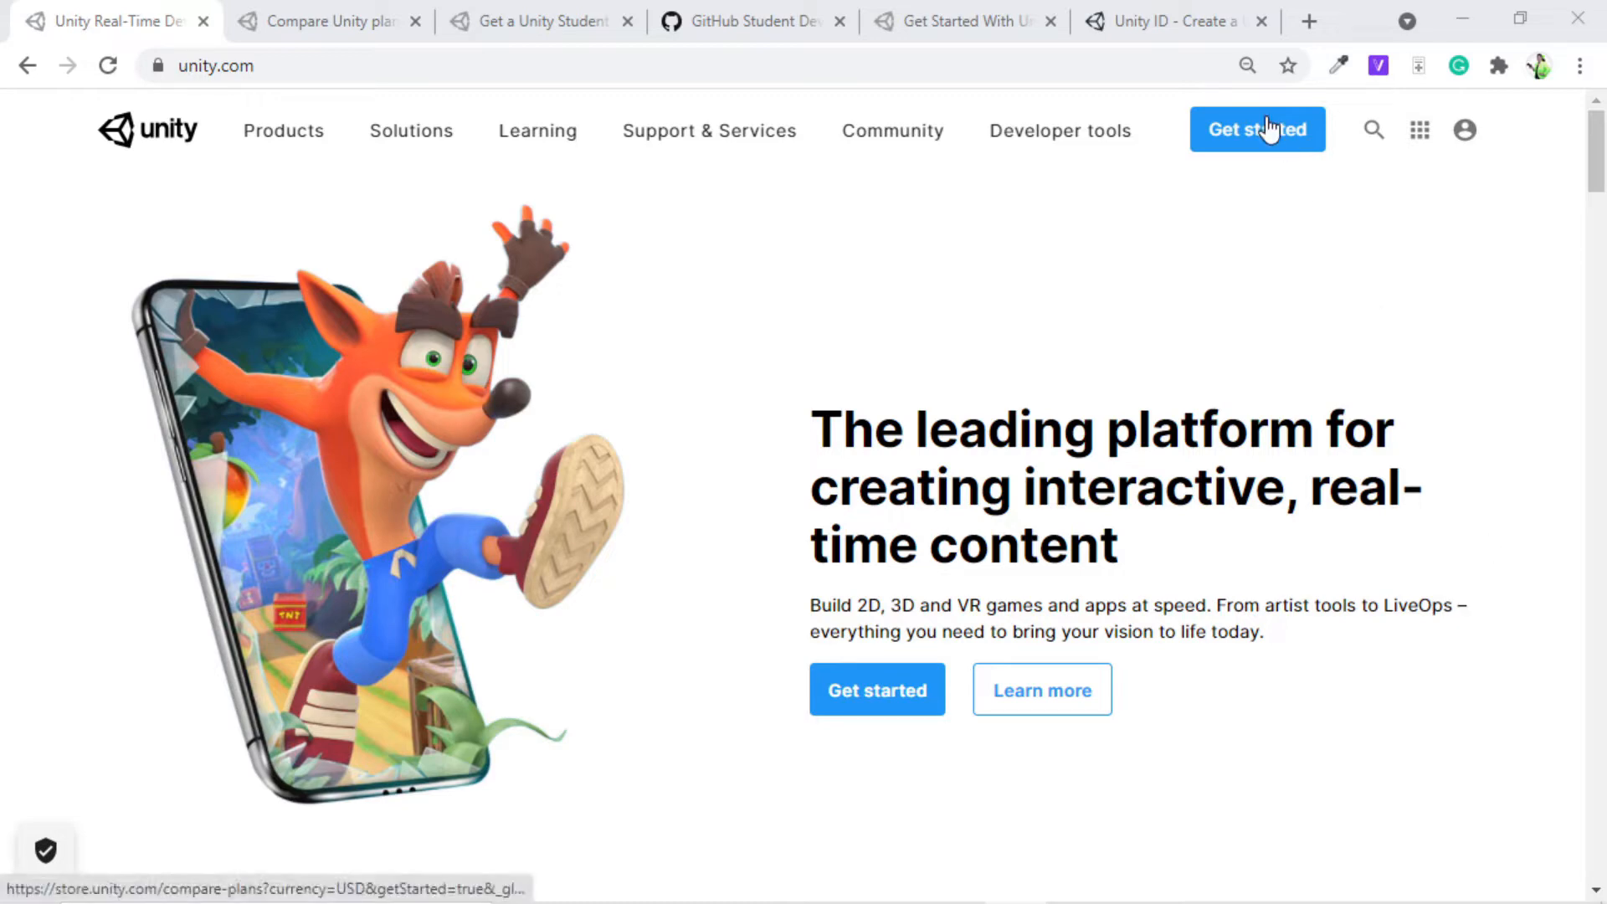
Step: Compare the features and prices of the Personal, Plus, Pro and Enterprise plans in the Unity Store's plan comparison
{"action": "left_click", "coordinate": [372, 25]}
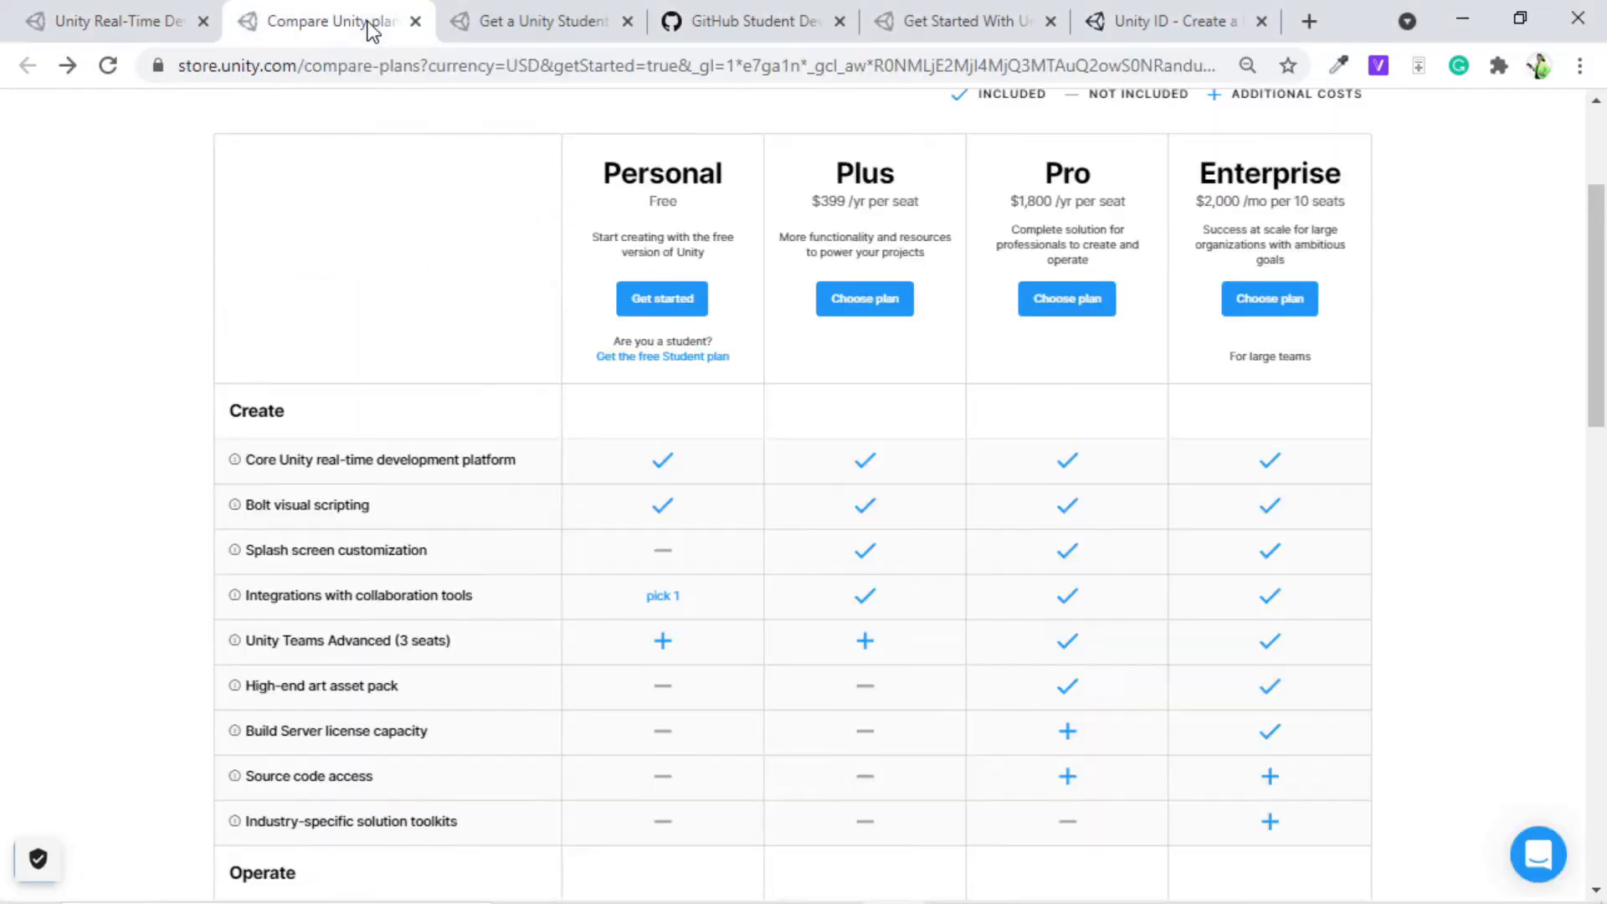
{"action": "scroll", "coordinate": [421, 352], "scroll_direction": "up", "scroll_amount": 3}
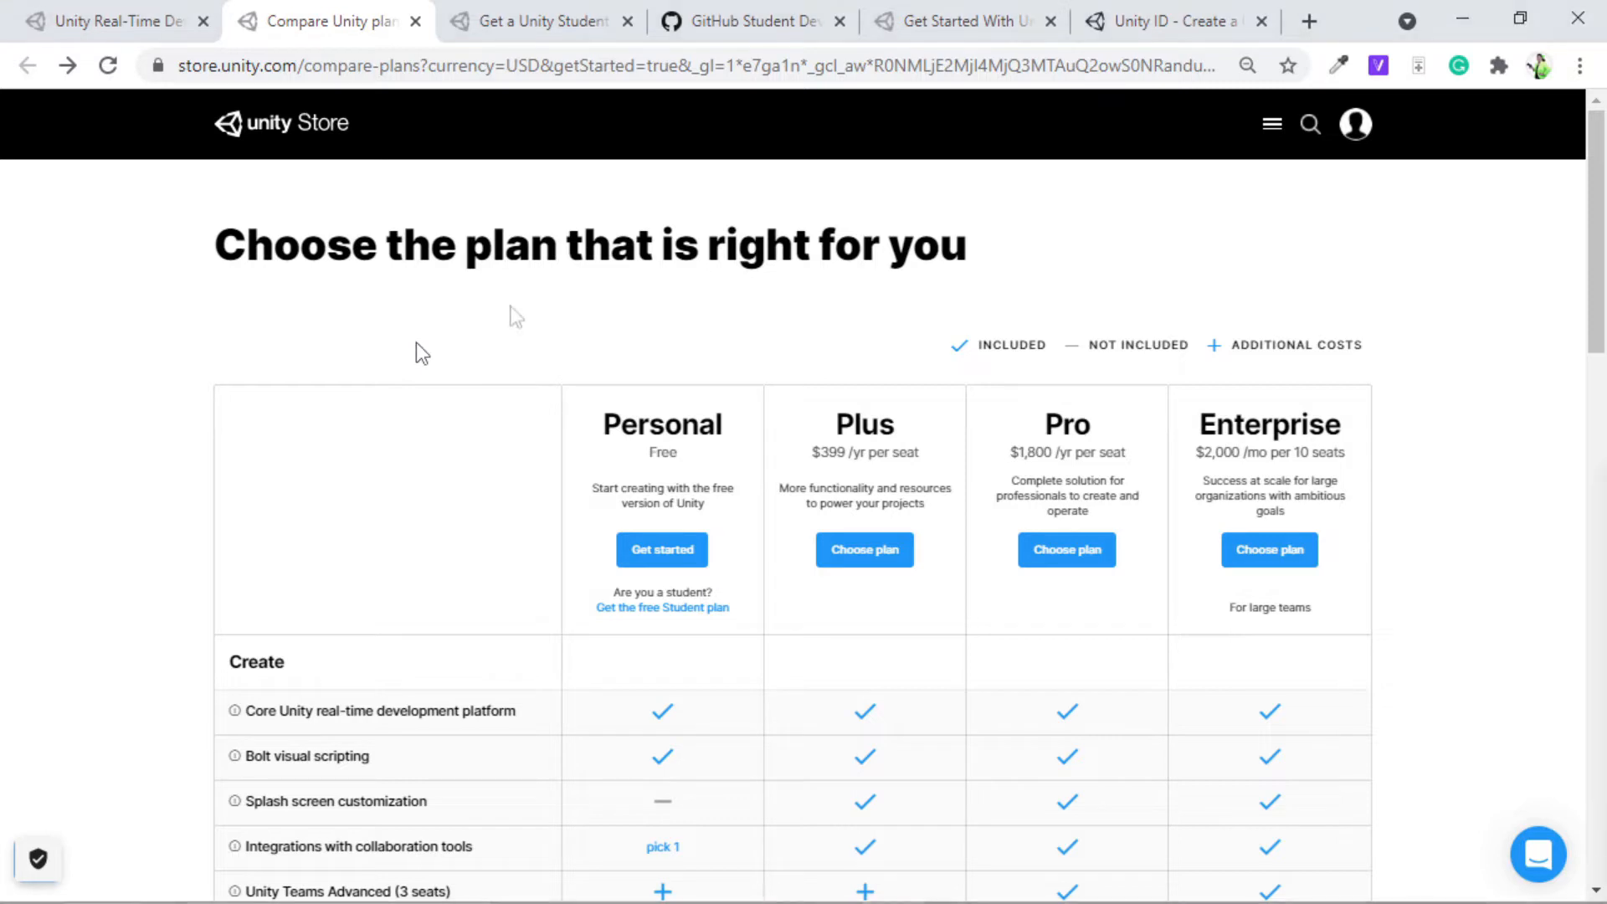
{"action": "scroll", "coordinate": [516, 316], "scroll_direction": "down", "scroll_amount": 2}
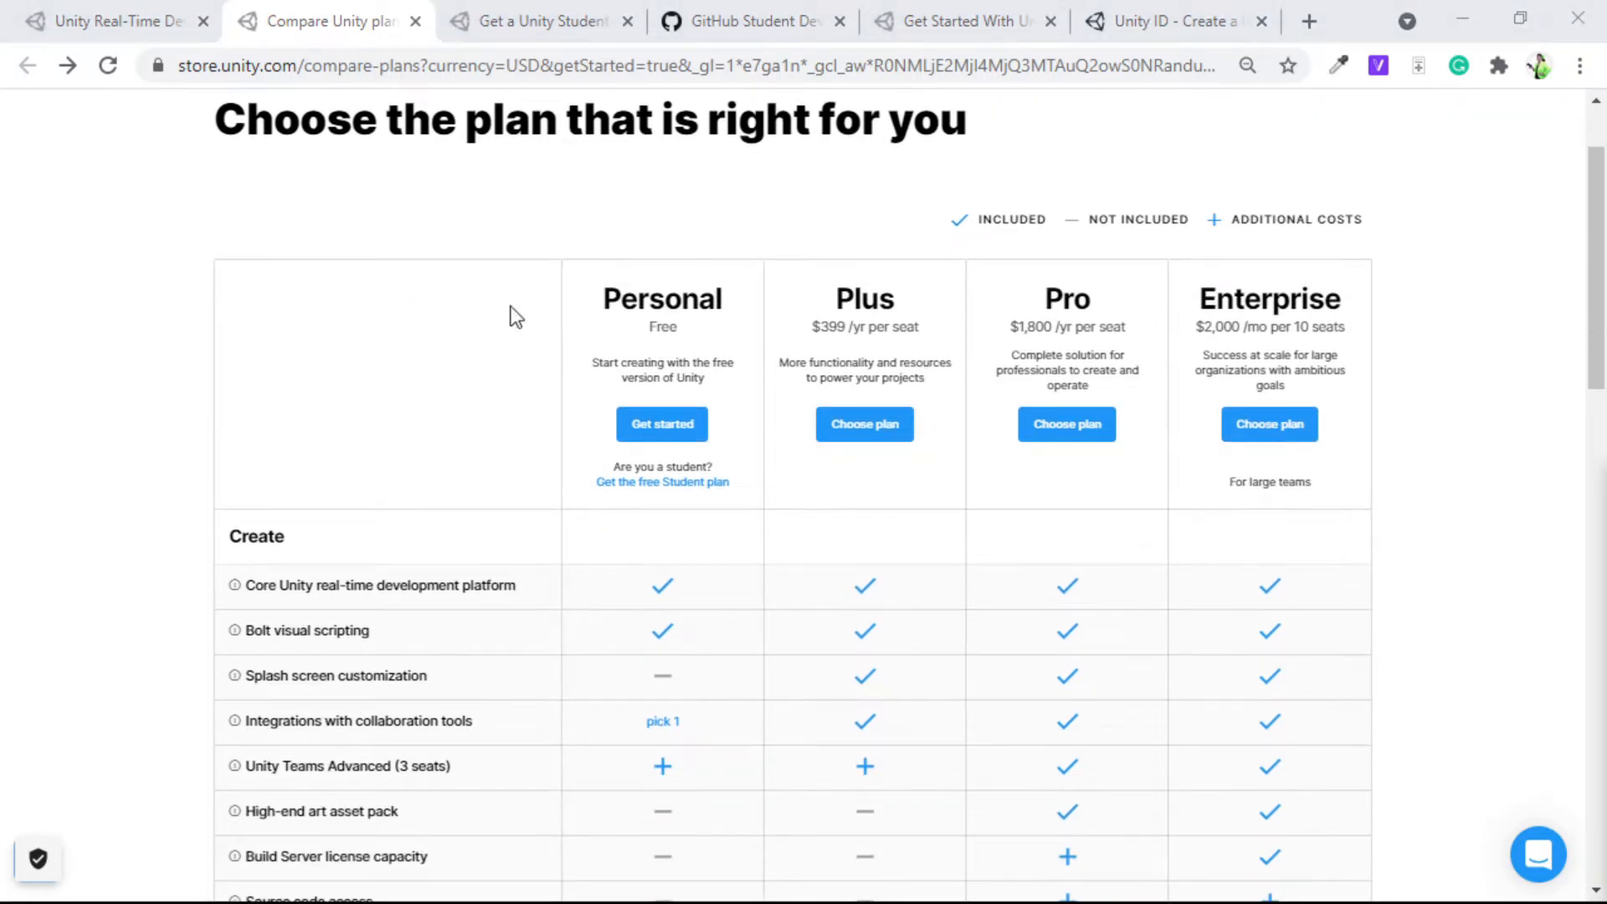
{"action": "scroll", "coordinate": [516, 317], "scroll_direction": "down", "scroll_amount": 2}
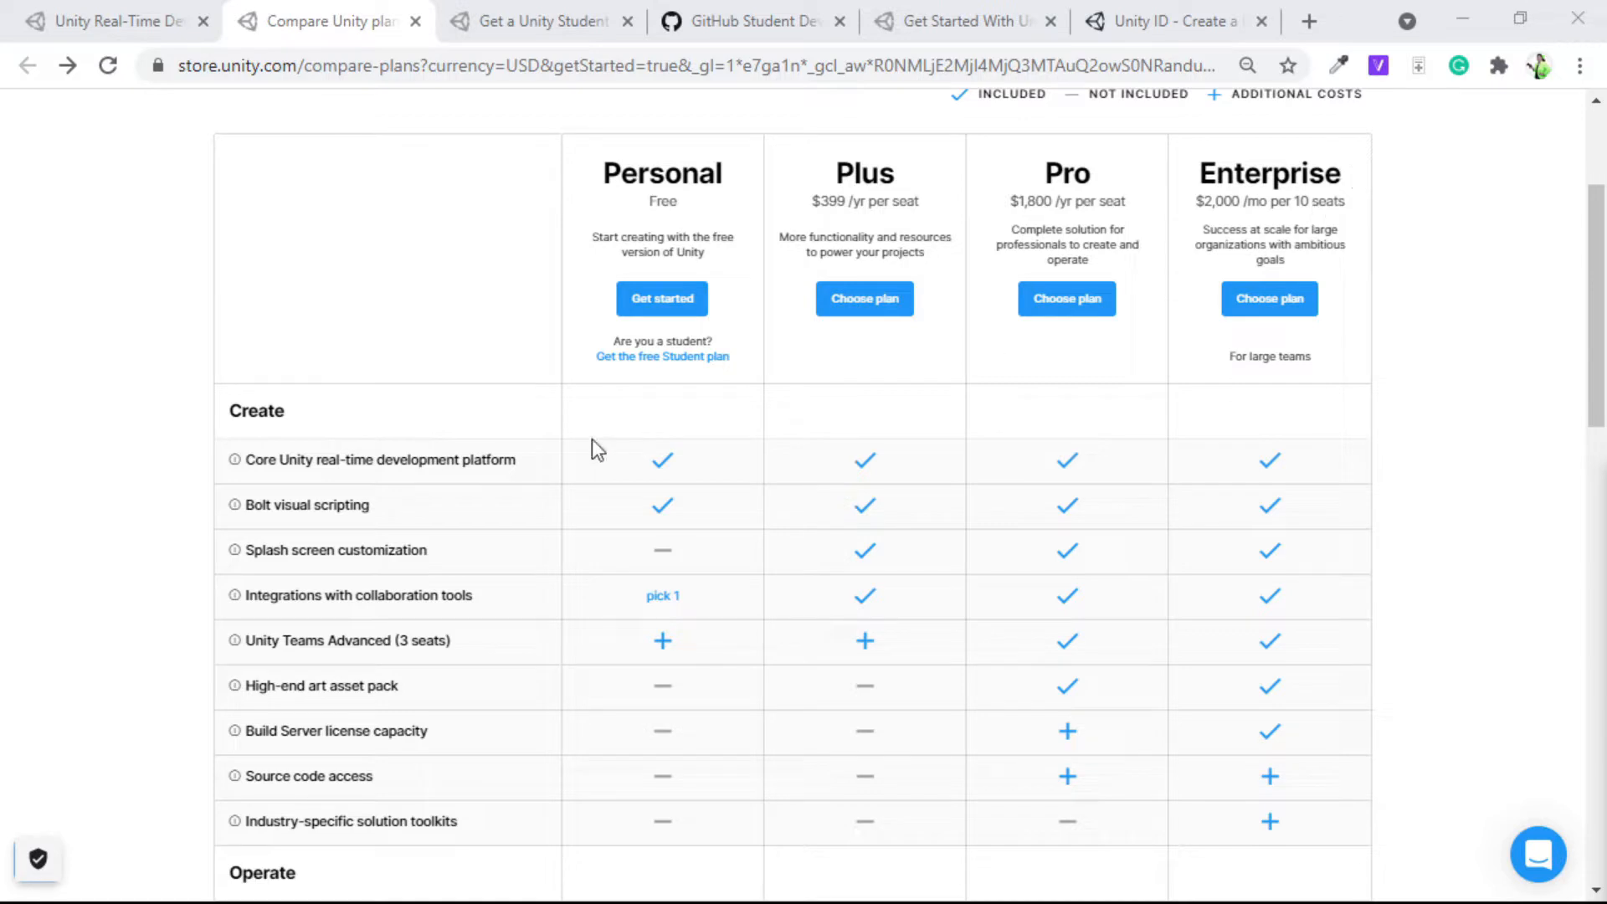
{"action": "scroll", "coordinate": [594, 546], "scroll_direction": "down", "scroll_amount": 7}
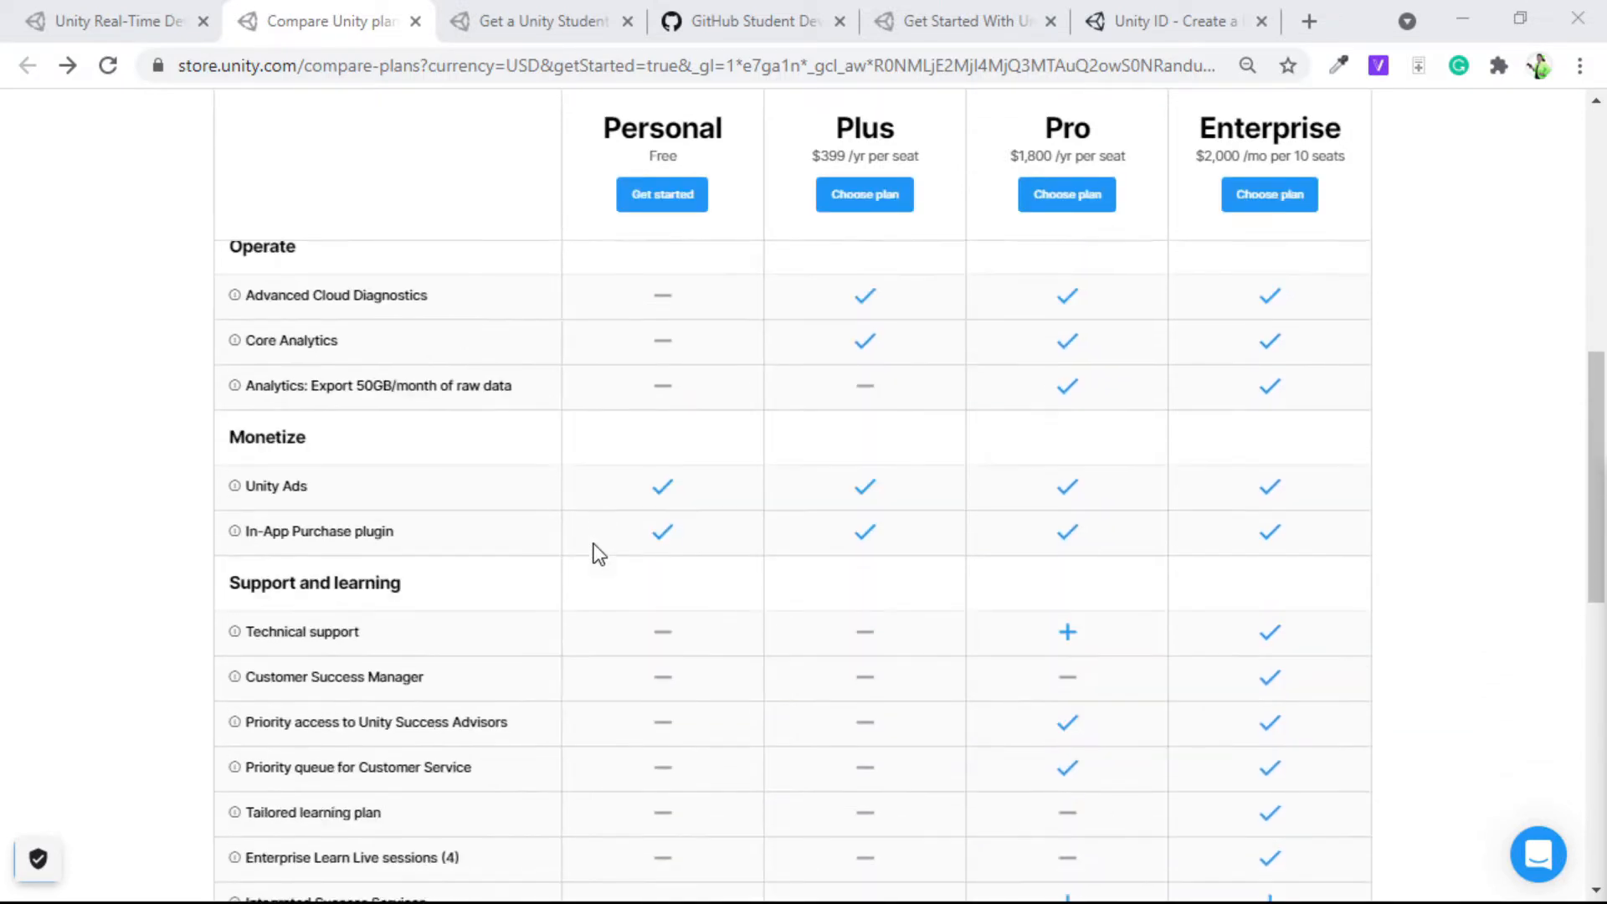
{"action": "scroll", "coordinate": [597, 552], "scroll_direction": "down", "scroll_amount": 3}
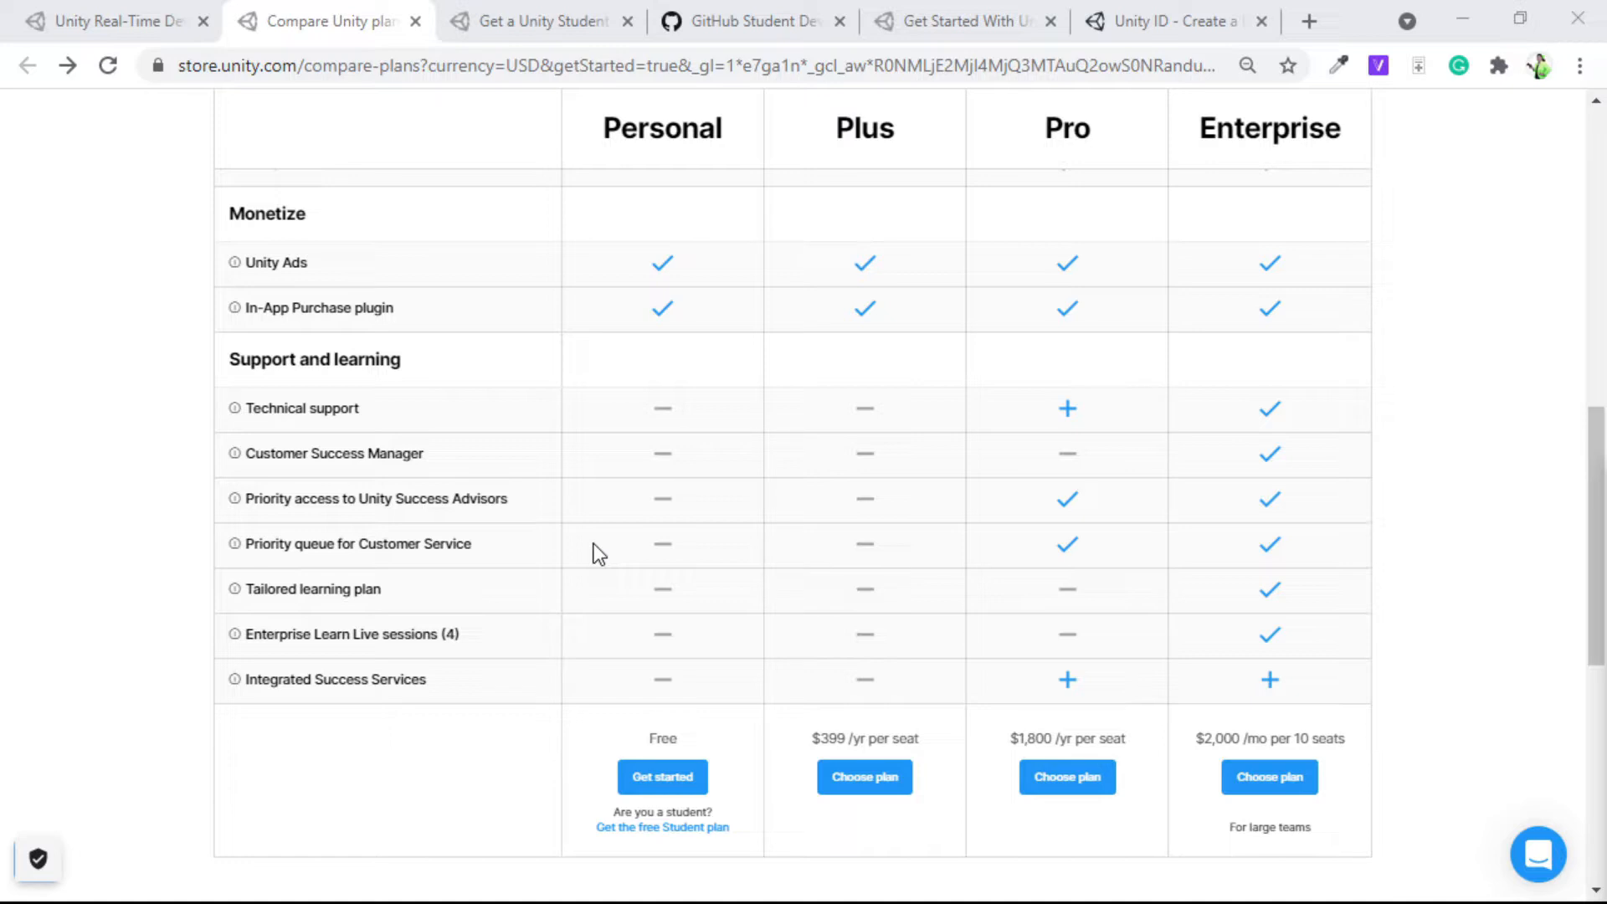
{"action": "scroll", "coordinate": [596, 553], "scroll_direction": "up", "scroll_amount": 10}
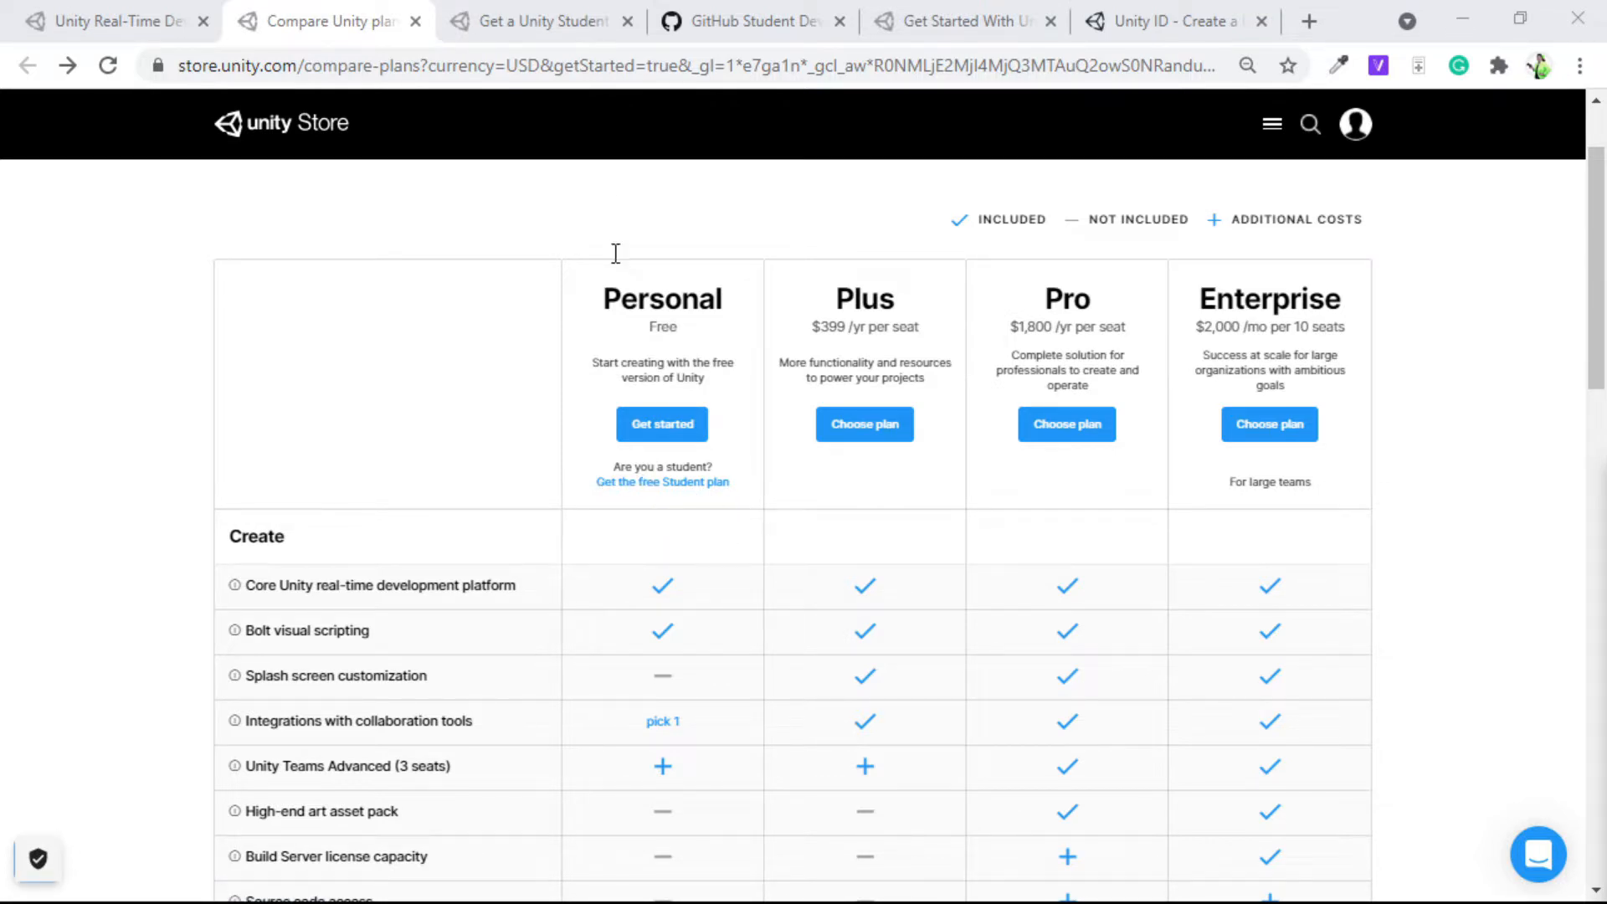
Step: Read through the Unity Student page's eligibility, included tools, student asset pack and career sections
{"action": "left_click", "coordinate": [574, 15]}
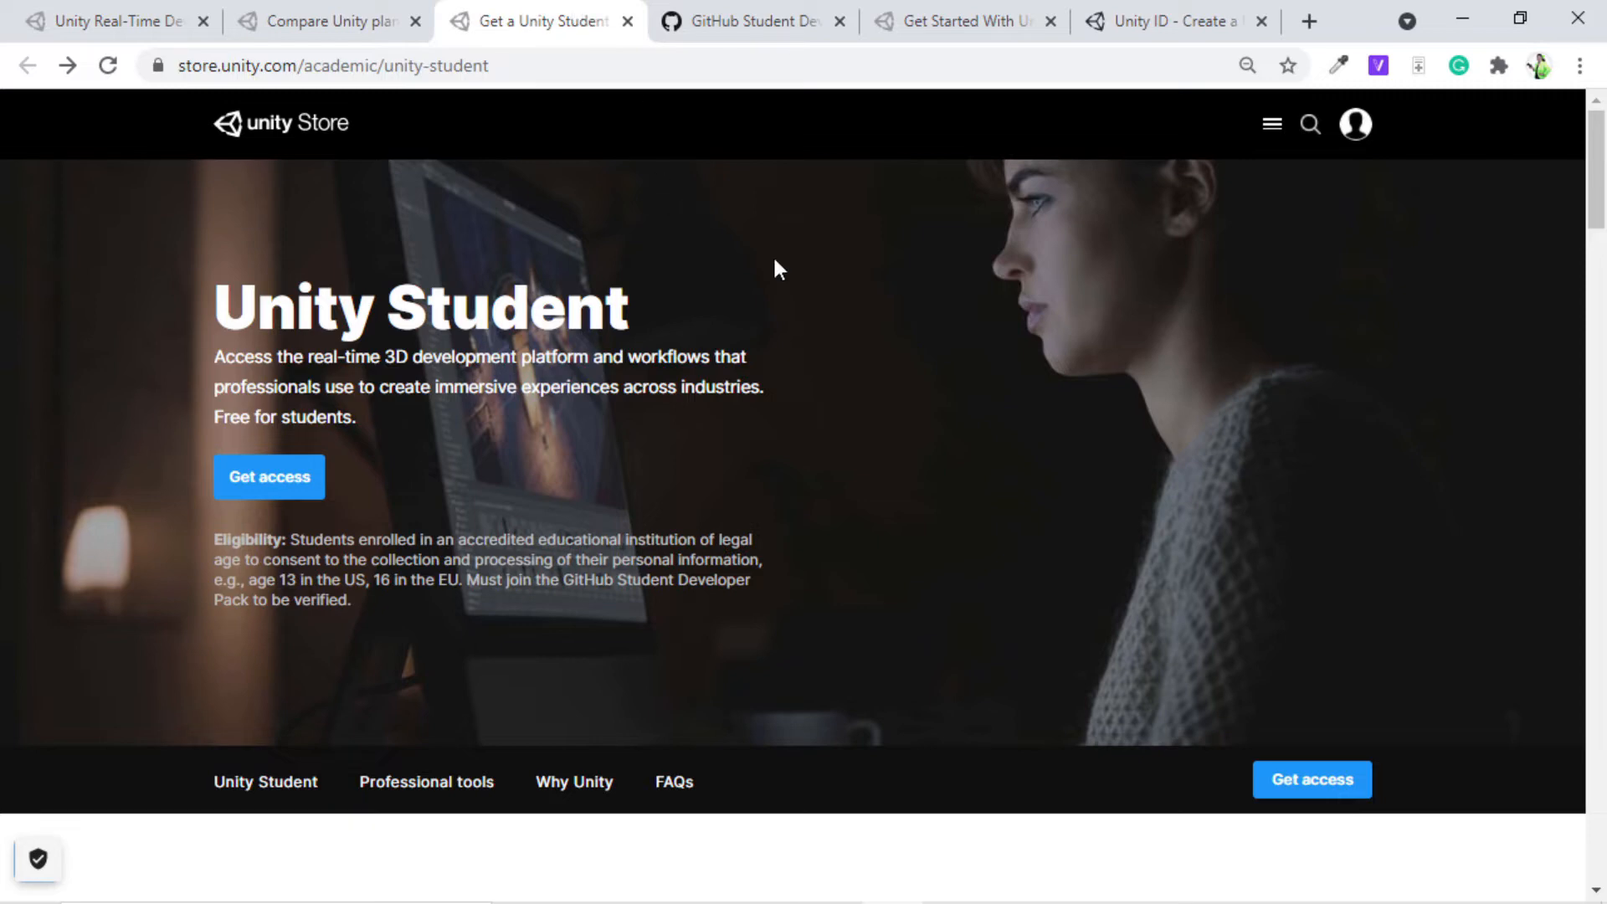
{"action": "scroll", "coordinate": [860, 348], "scroll_direction": "down", "scroll_amount": 7}
{"action": "scroll", "coordinate": [864, 348], "scroll_direction": "down", "scroll_amount": 11}
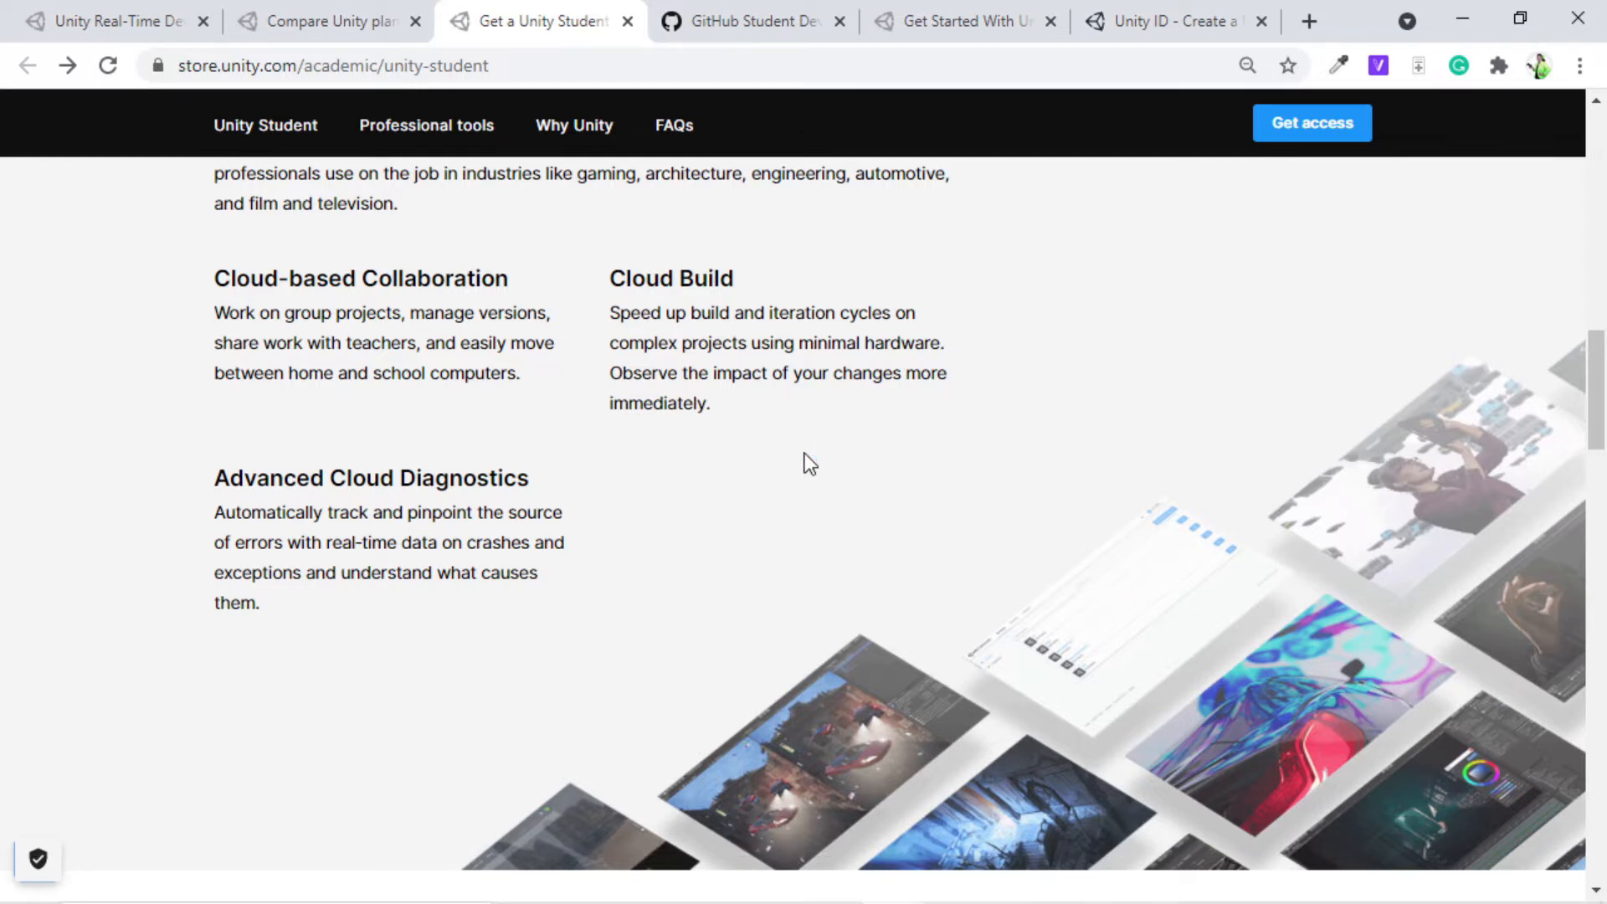
{"action": "scroll", "coordinate": [806, 458], "scroll_direction": "down", "scroll_amount": 7}
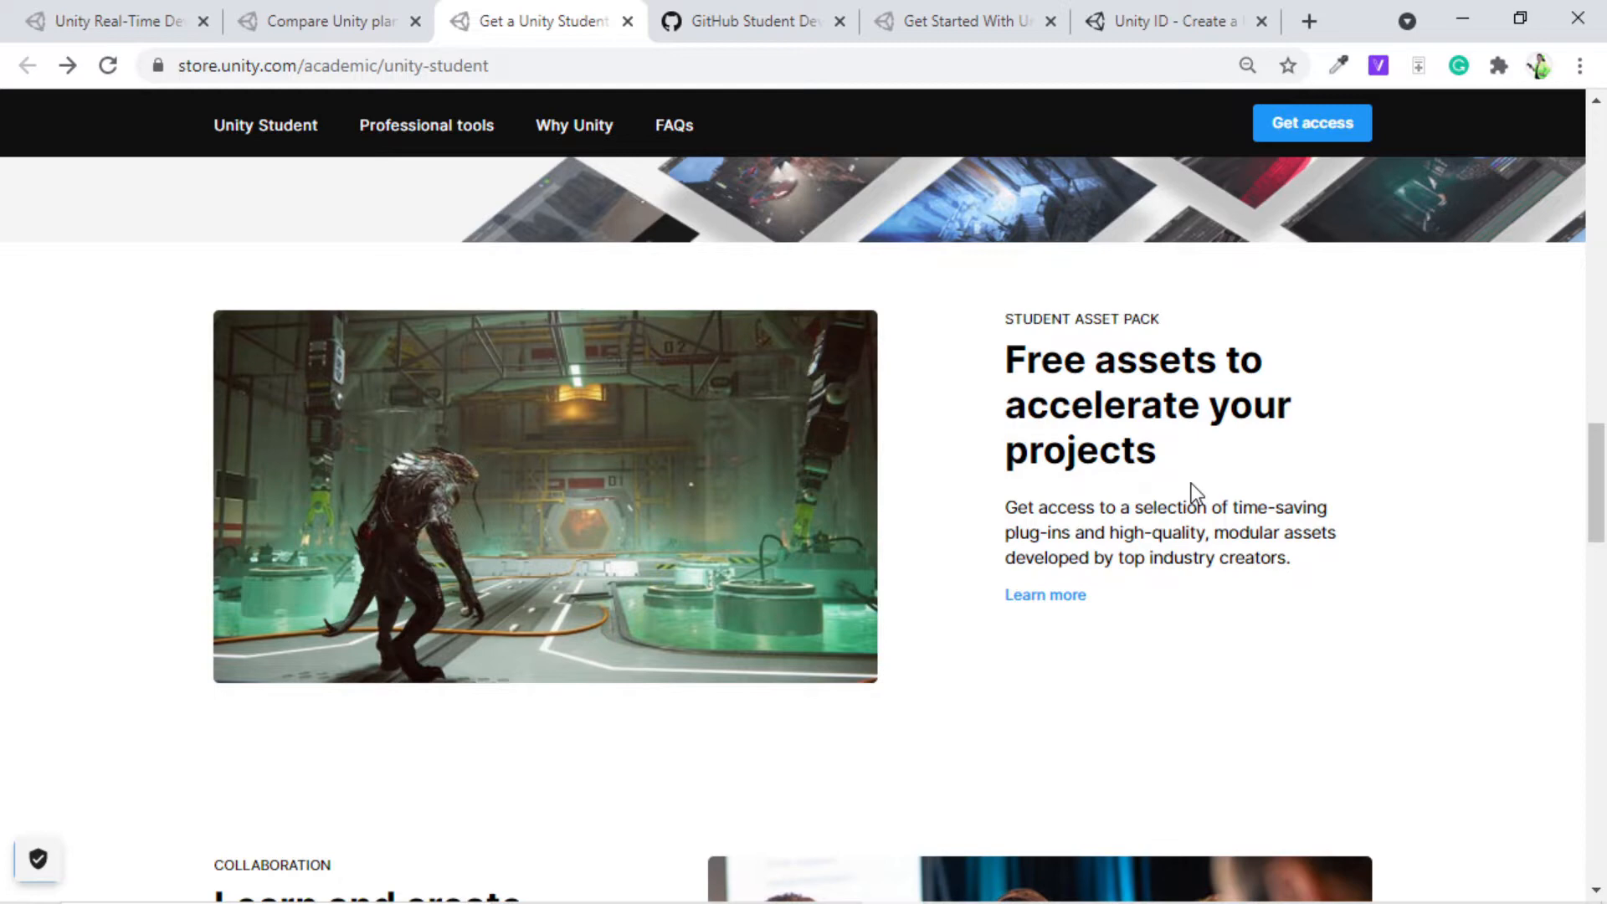
{"action": "scroll", "coordinate": [1190, 484], "scroll_direction": "down", "scroll_amount": 15}
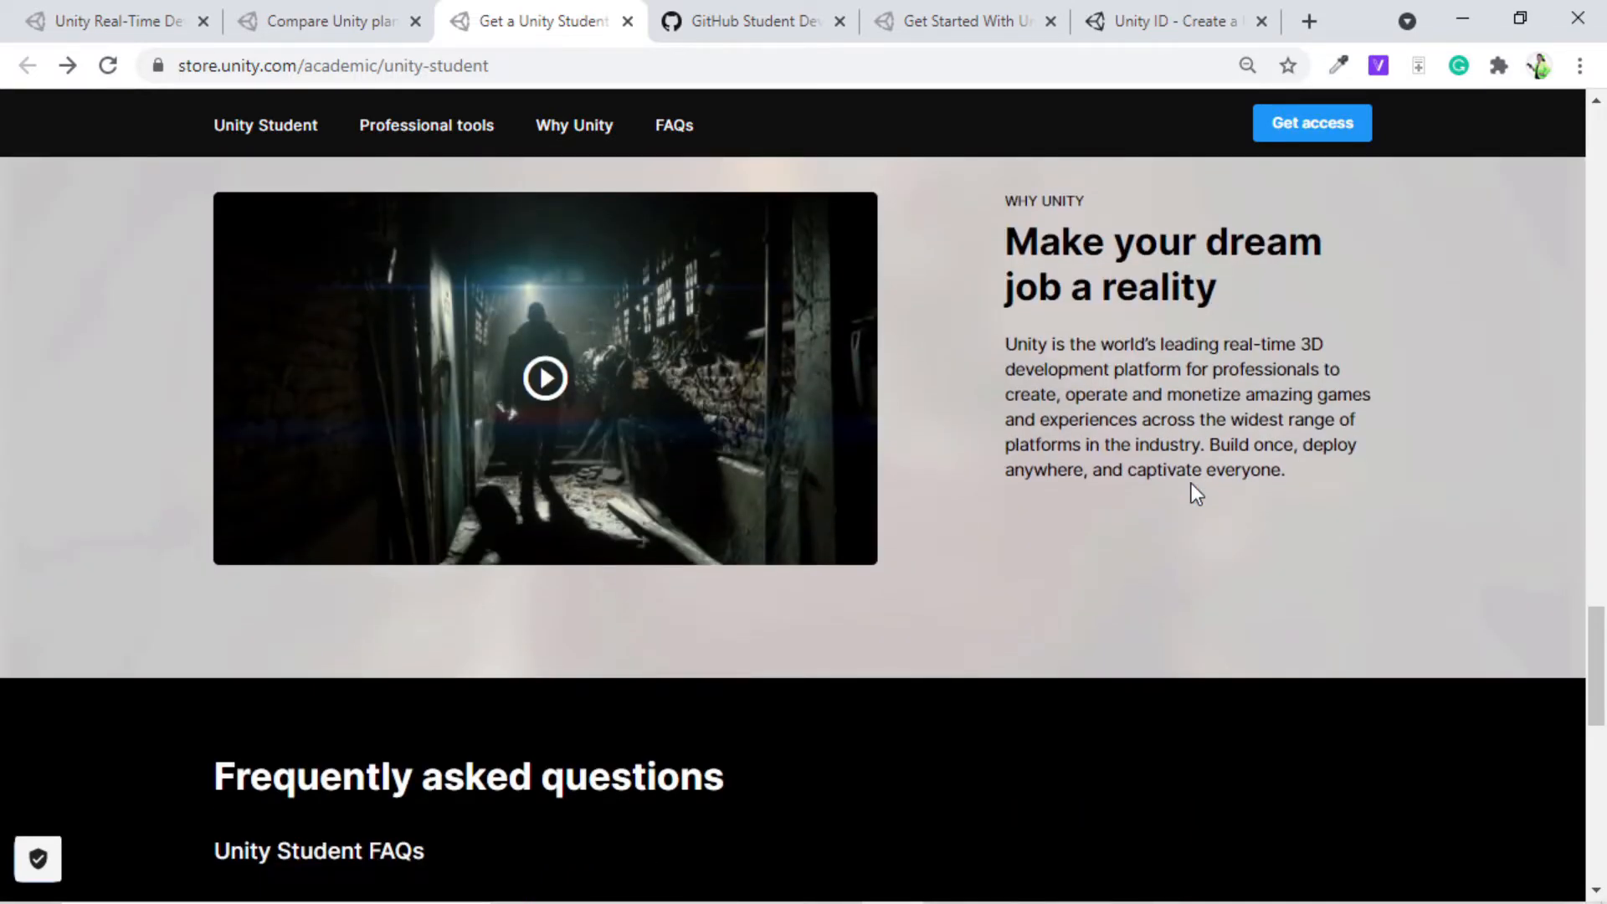
{"action": "scroll", "coordinate": [1192, 483], "scroll_direction": "up", "scroll_amount": 10}
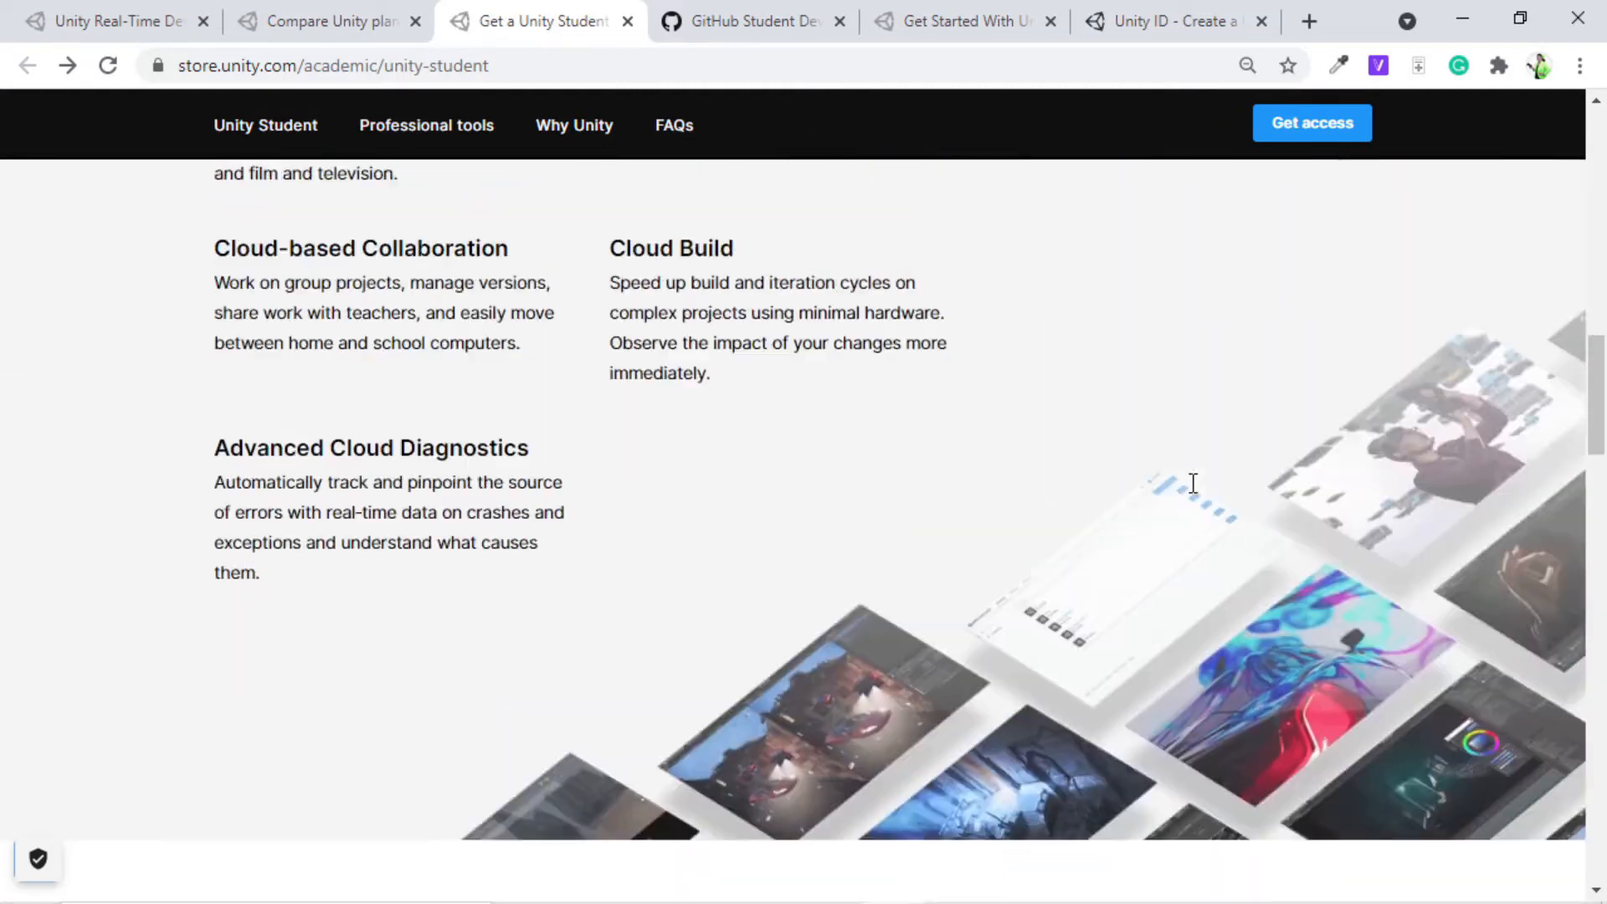
{"action": "scroll", "coordinate": [1193, 484], "scroll_direction": "up", "scroll_amount": 2}
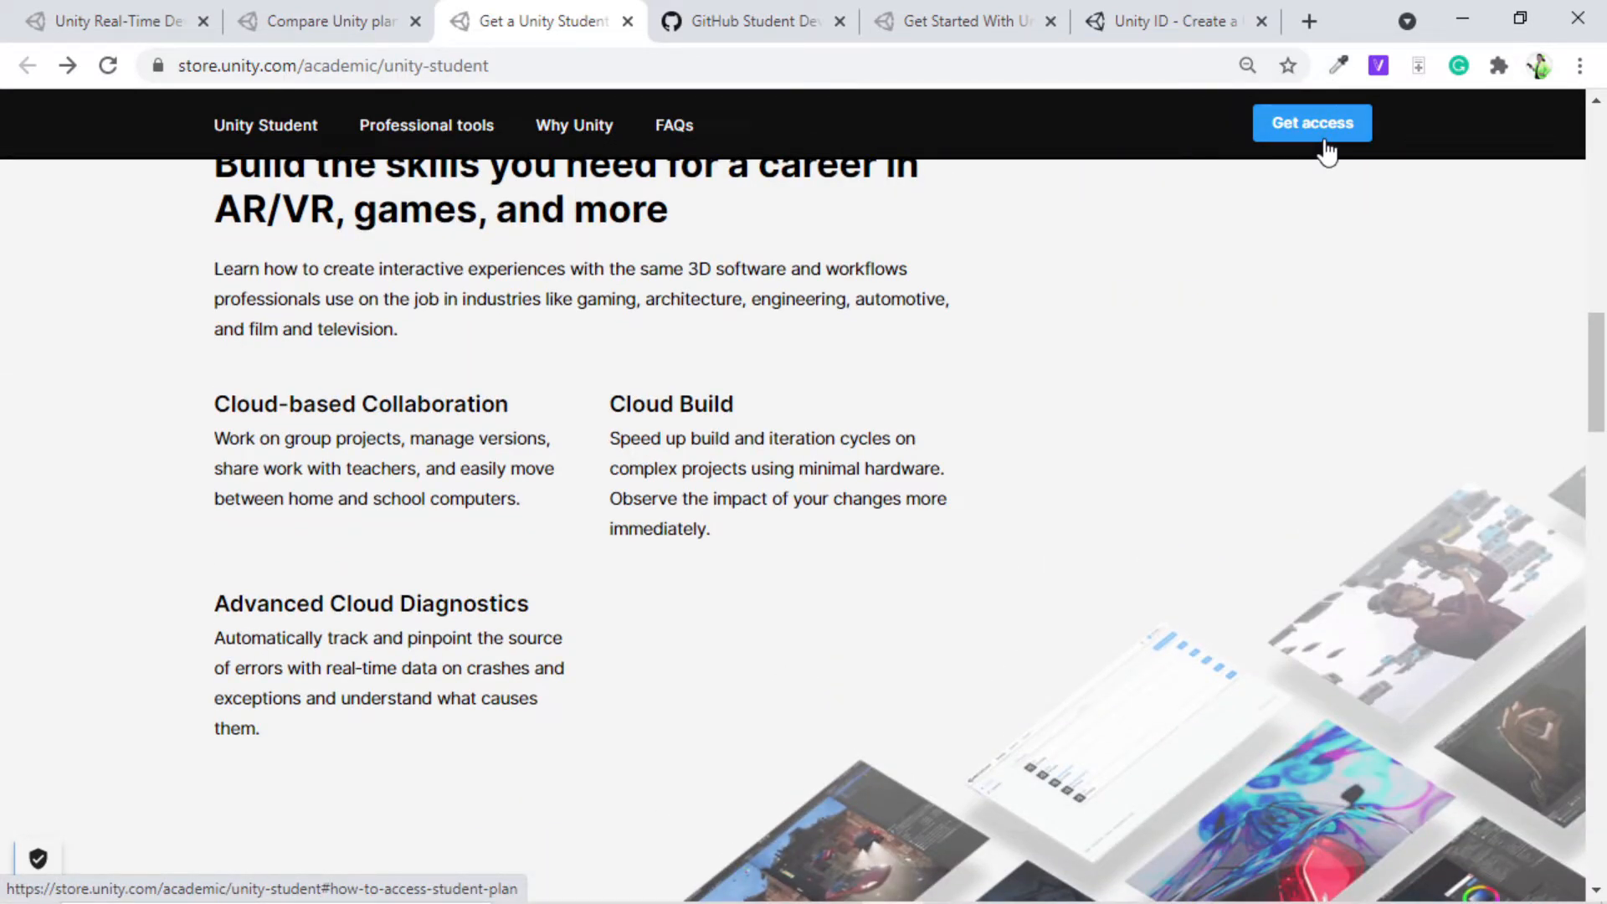
Step: Find the Unity offer in the GitHub Student Developer Pack and revisit the Unity Student page's access steps
{"action": "left_click", "coordinate": [721, 21]}
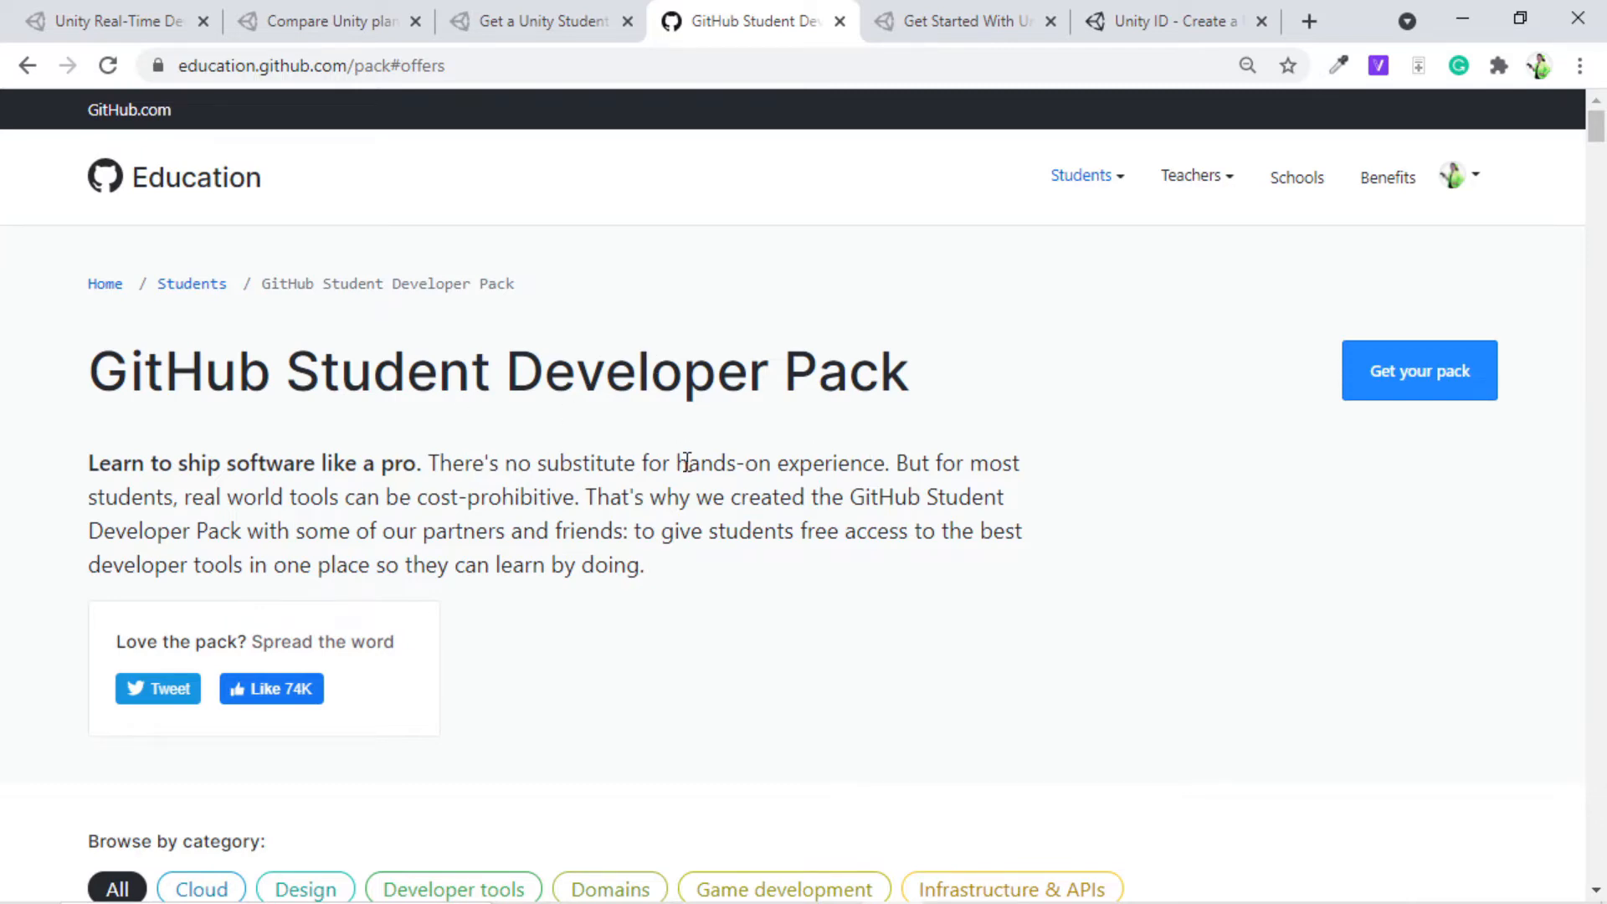
{"action": "scroll", "coordinate": [686, 462], "scroll_direction": "down", "scroll_amount": 15}
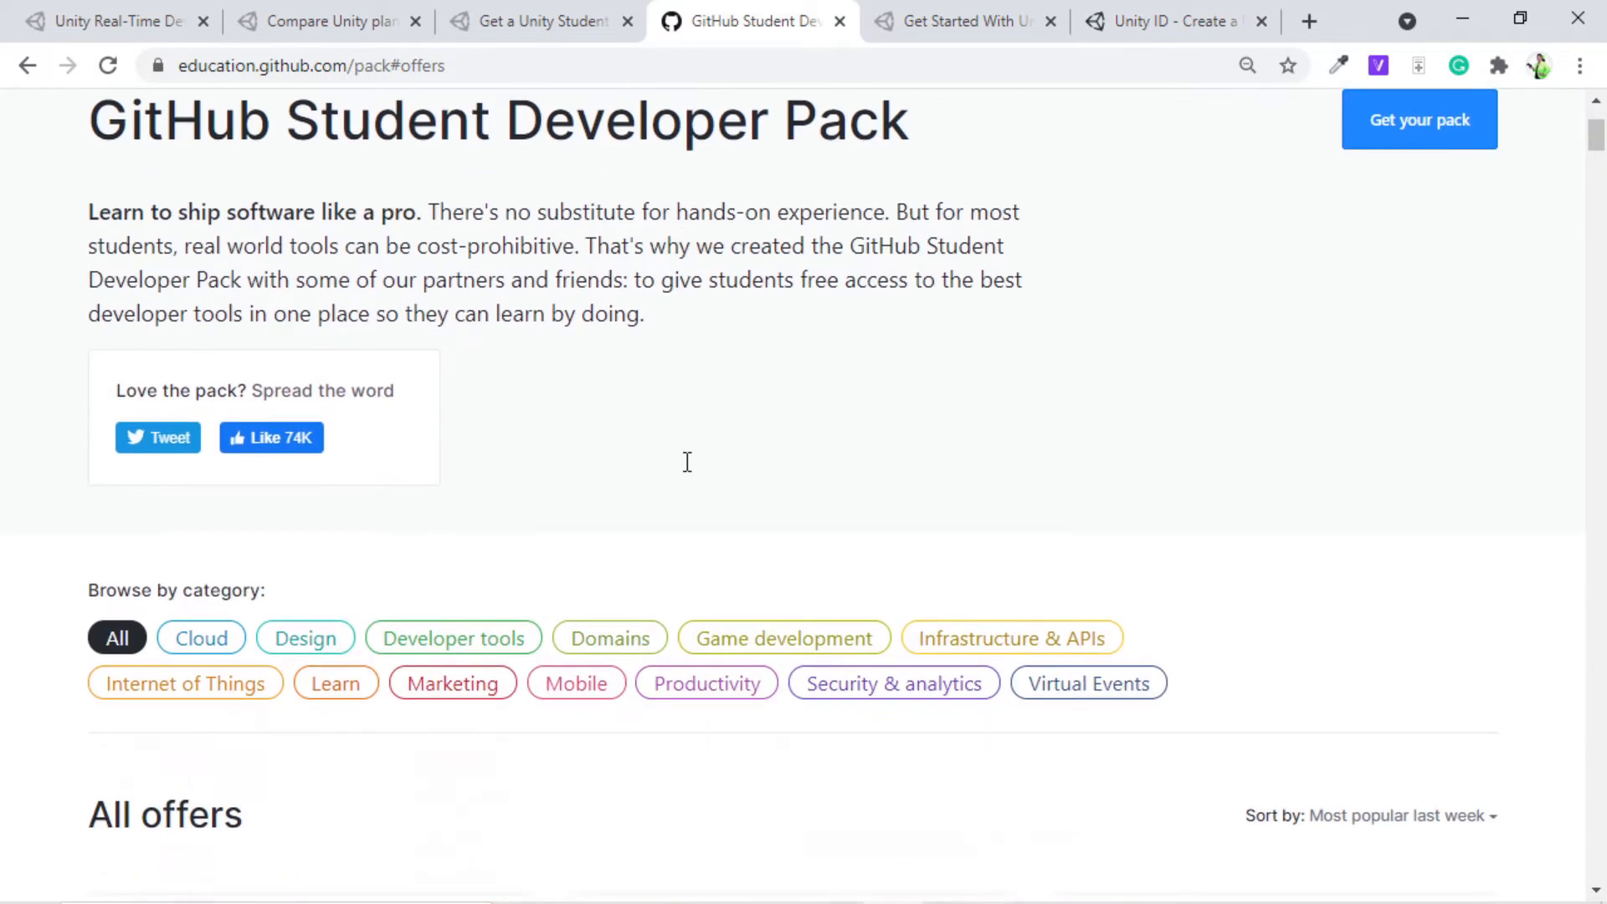
{"action": "scroll", "coordinate": [685, 462], "scroll_direction": "down", "scroll_amount": 20}
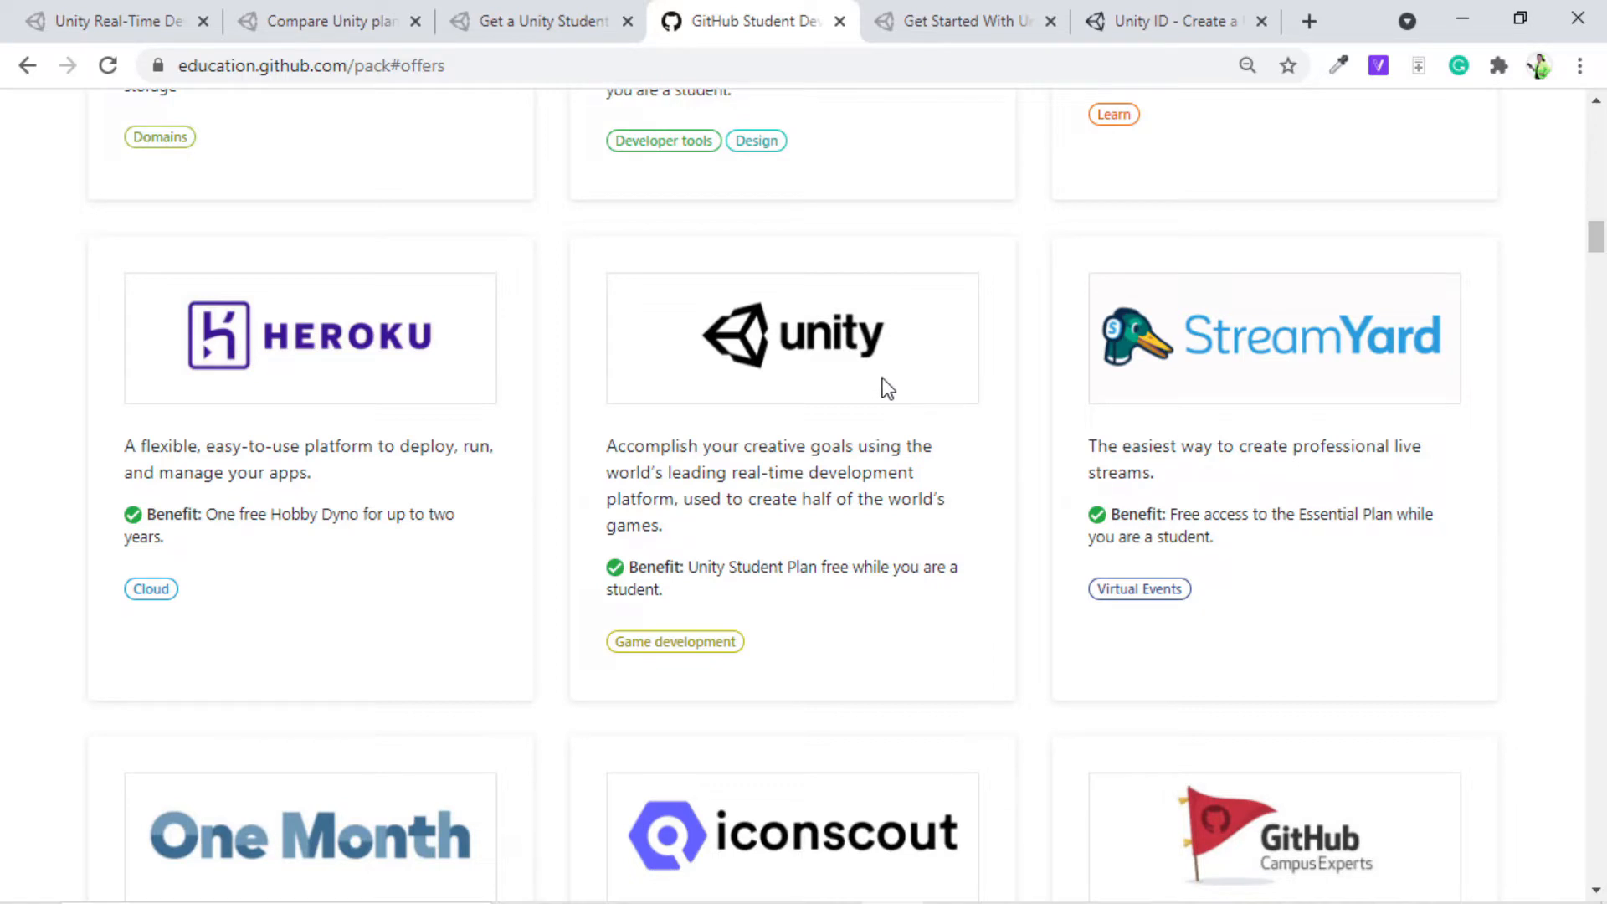
{"action": "left_click", "coordinate": [470, 4]}
{"action": "scroll", "coordinate": [617, 397], "scroll_direction": "up", "scroll_amount": 5}
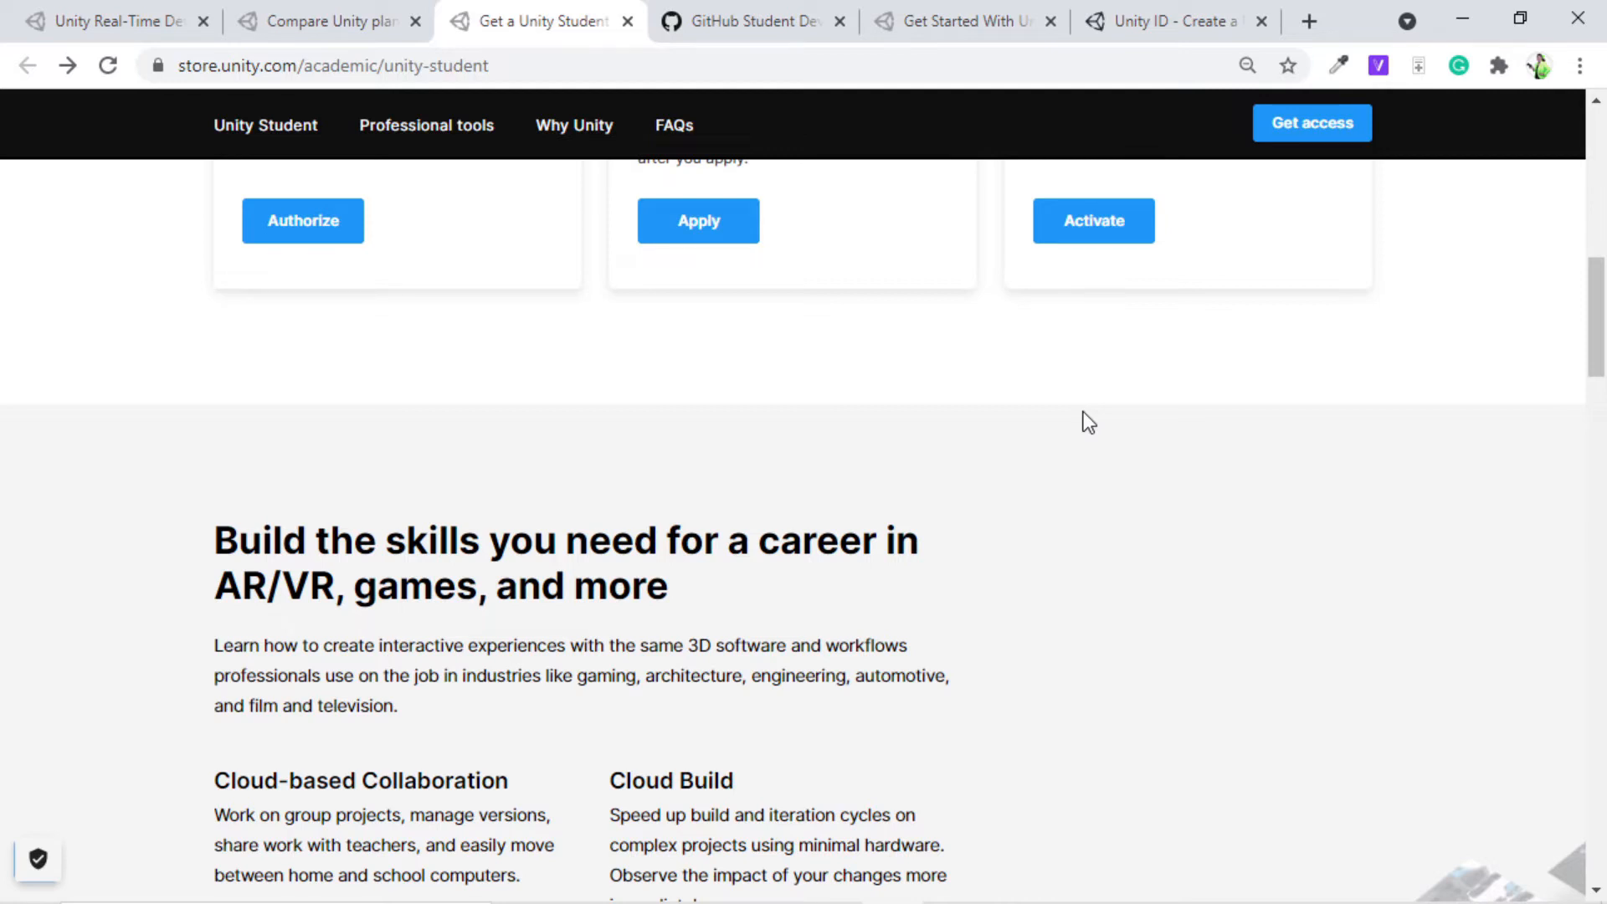
Step: Go from the plan comparison to the Personal plan's download page and review the first-time and returning user options
{"action": "left_click", "coordinate": [343, 21]}
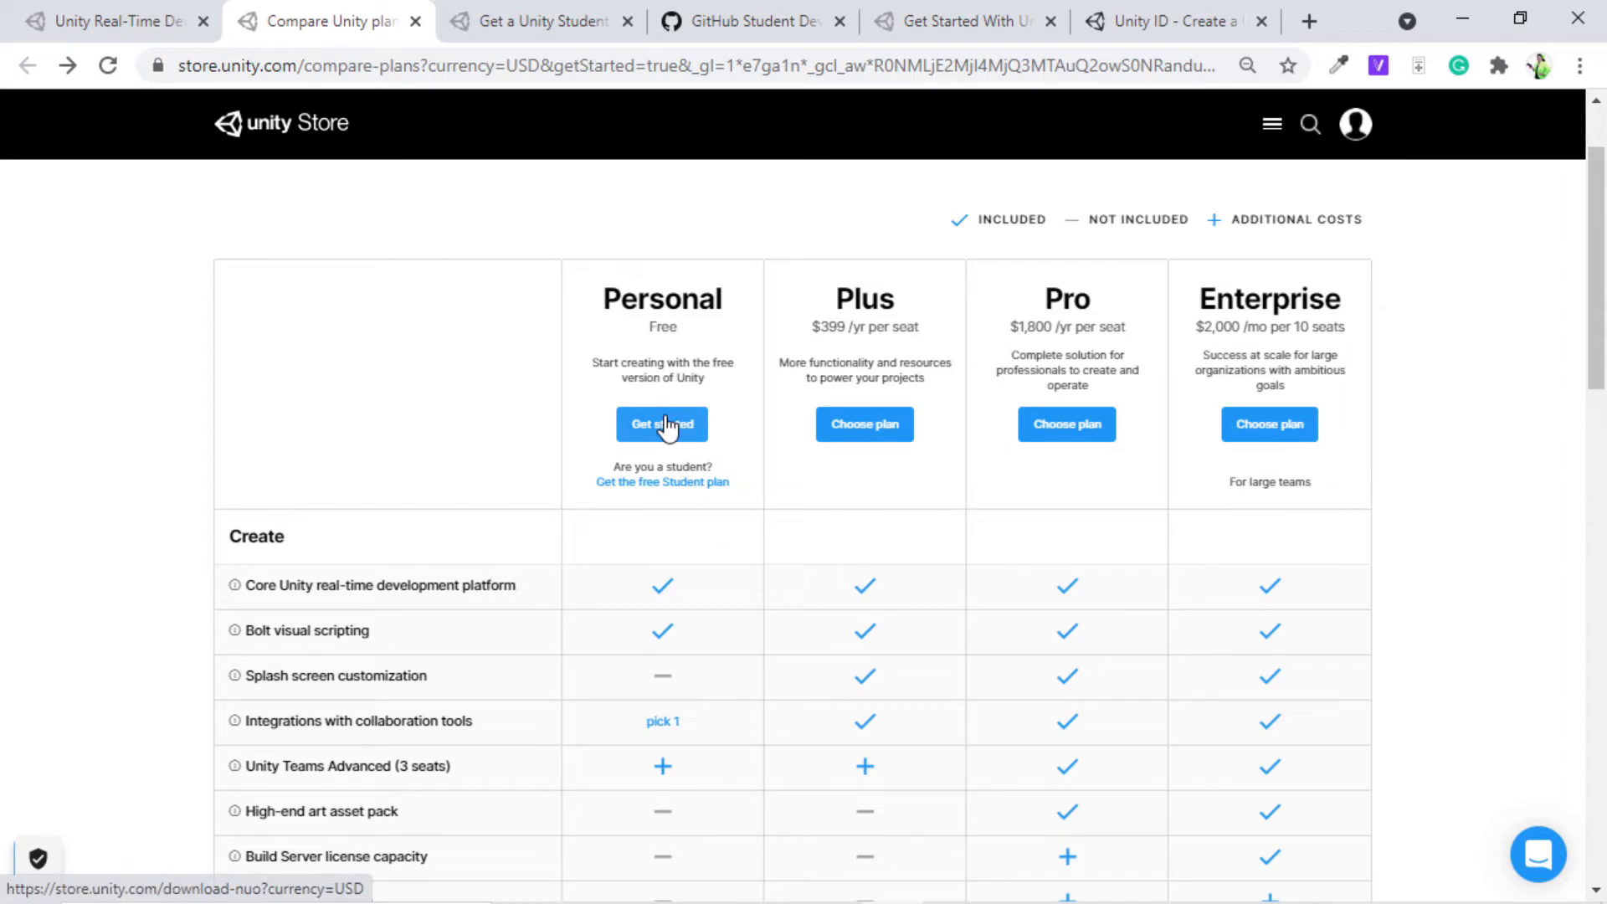
{"action": "left_click", "coordinate": [976, 4]}
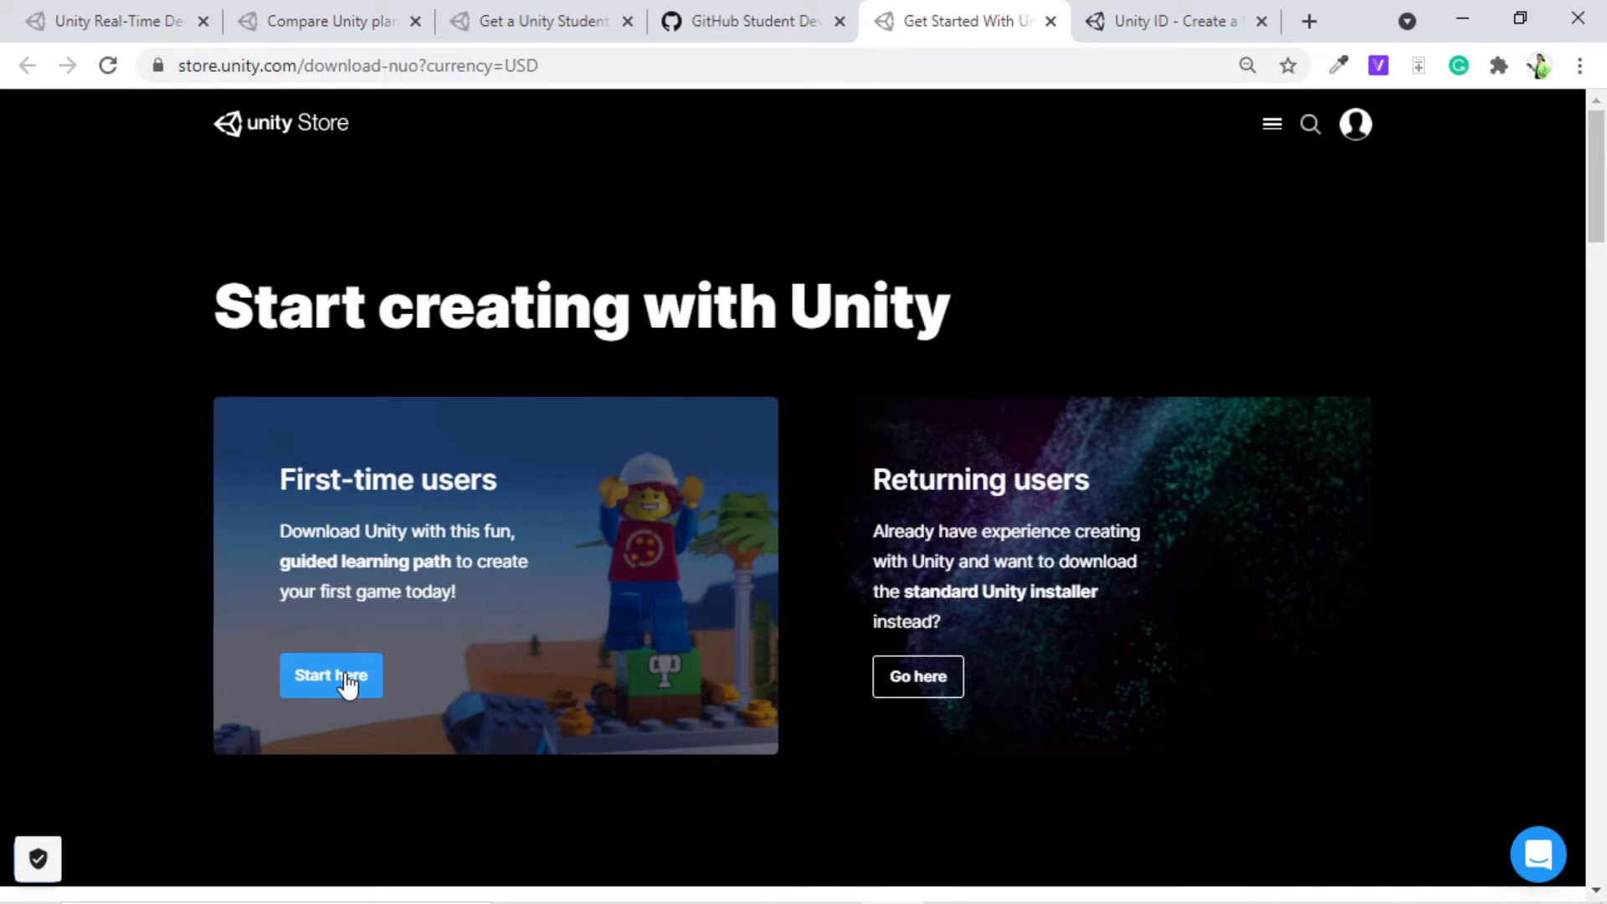
{"action": "scroll", "coordinate": [346, 670], "scroll_direction": "down", "scroll_amount": 1}
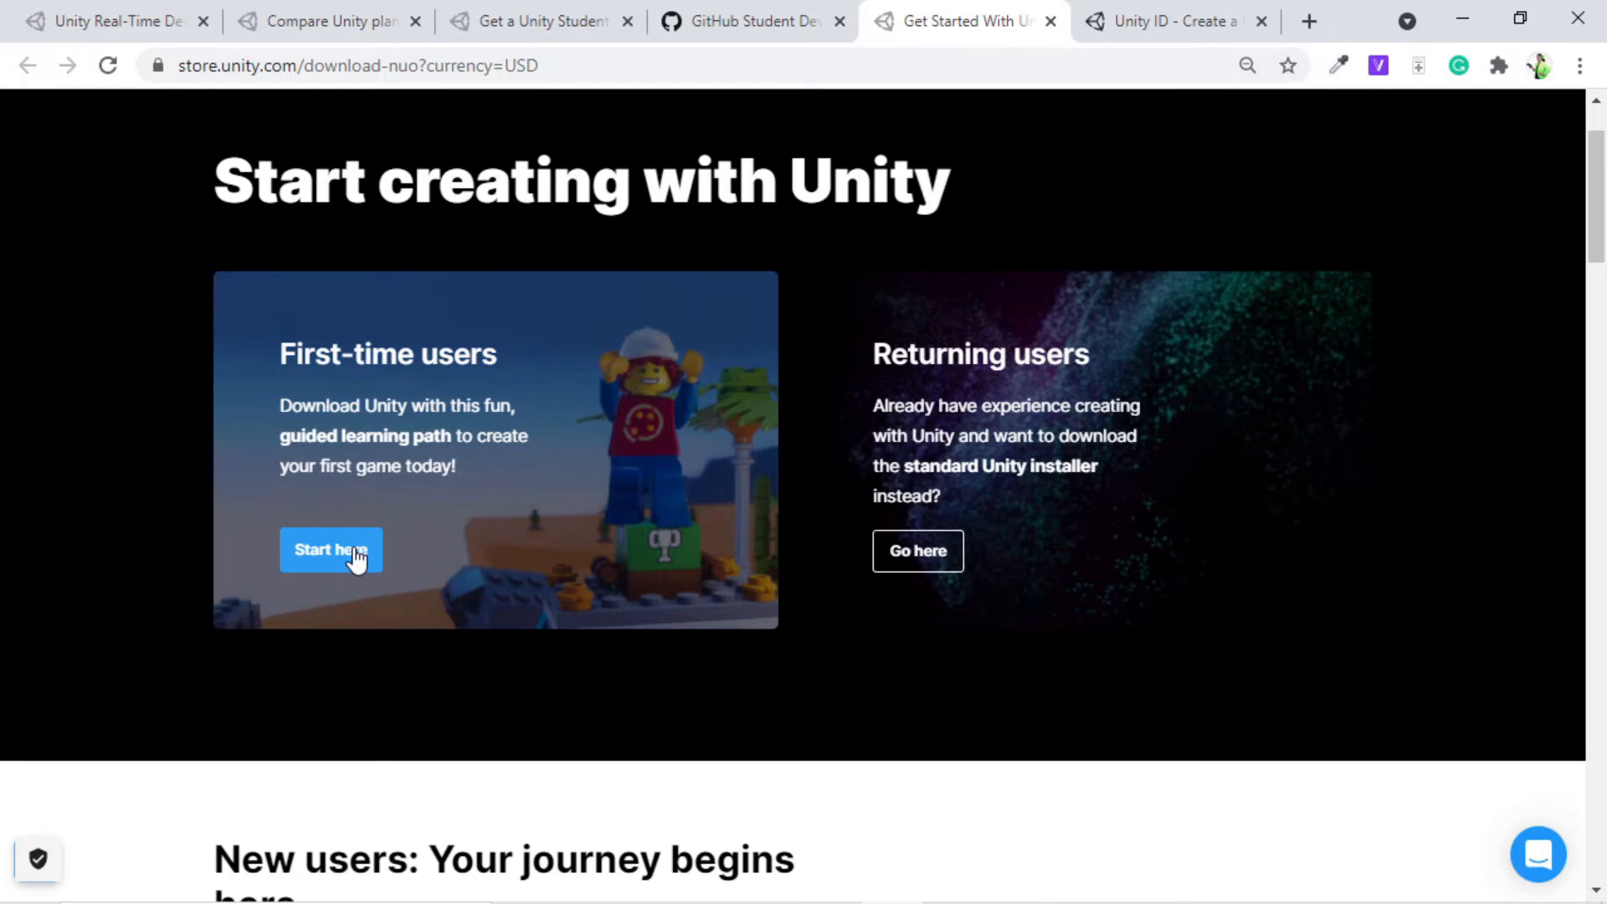
{"action": "scroll", "coordinate": [356, 559], "scroll_direction": "up", "scroll_amount": 2}
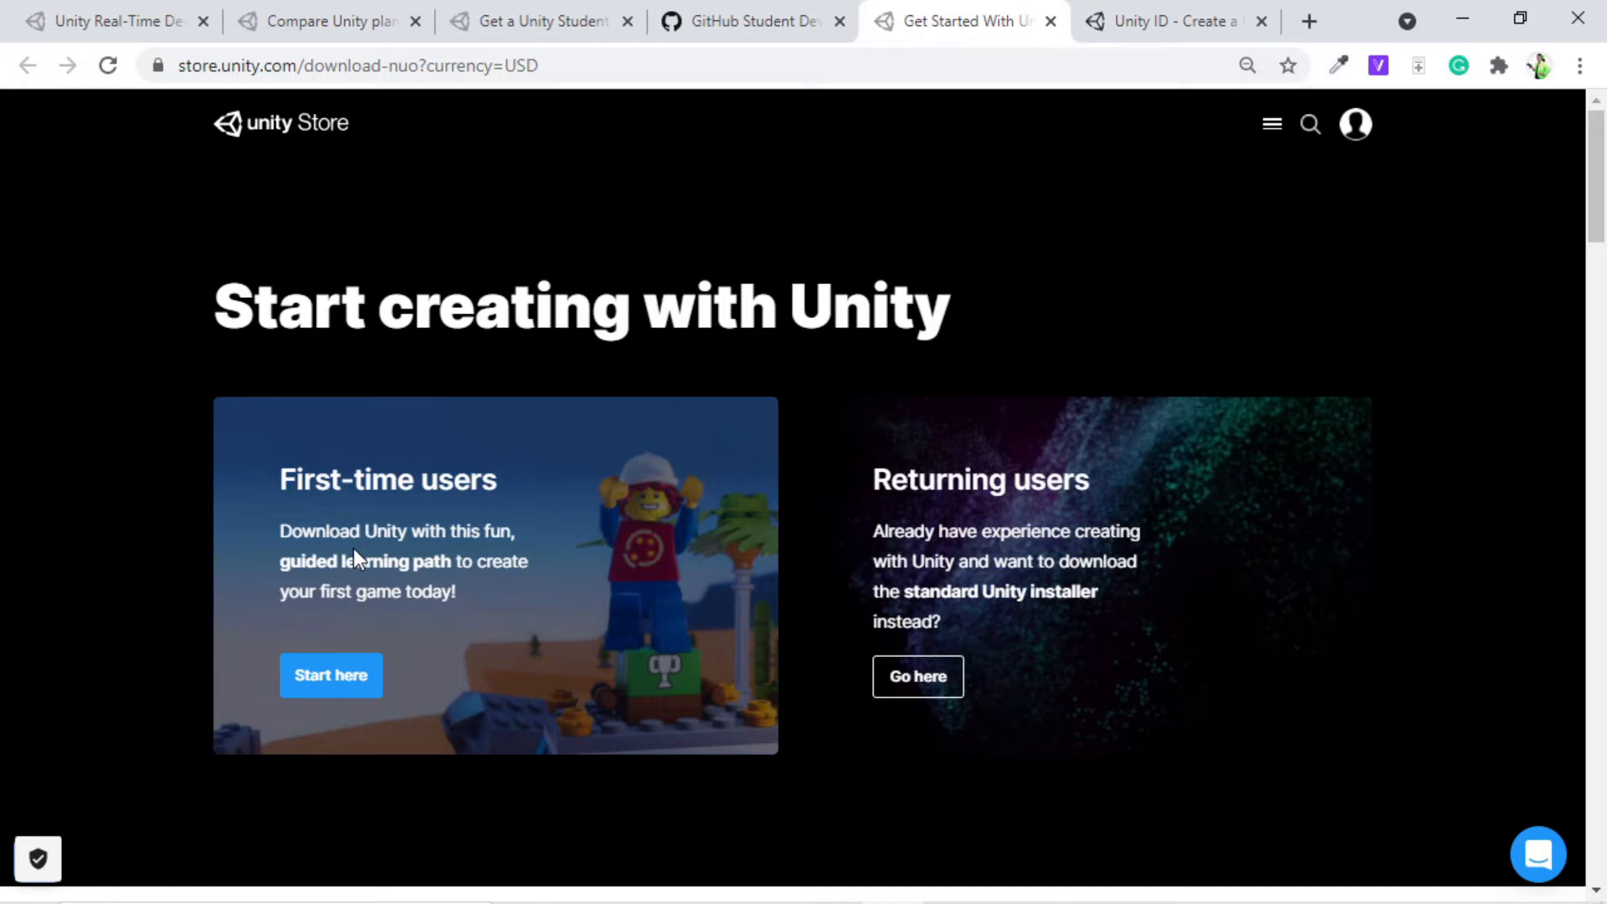
Step: Show the Unity ID account options and examine the Create a Unity ID form's fields and sign-up methods
{"action": "left_click", "coordinate": [1351, 126]}
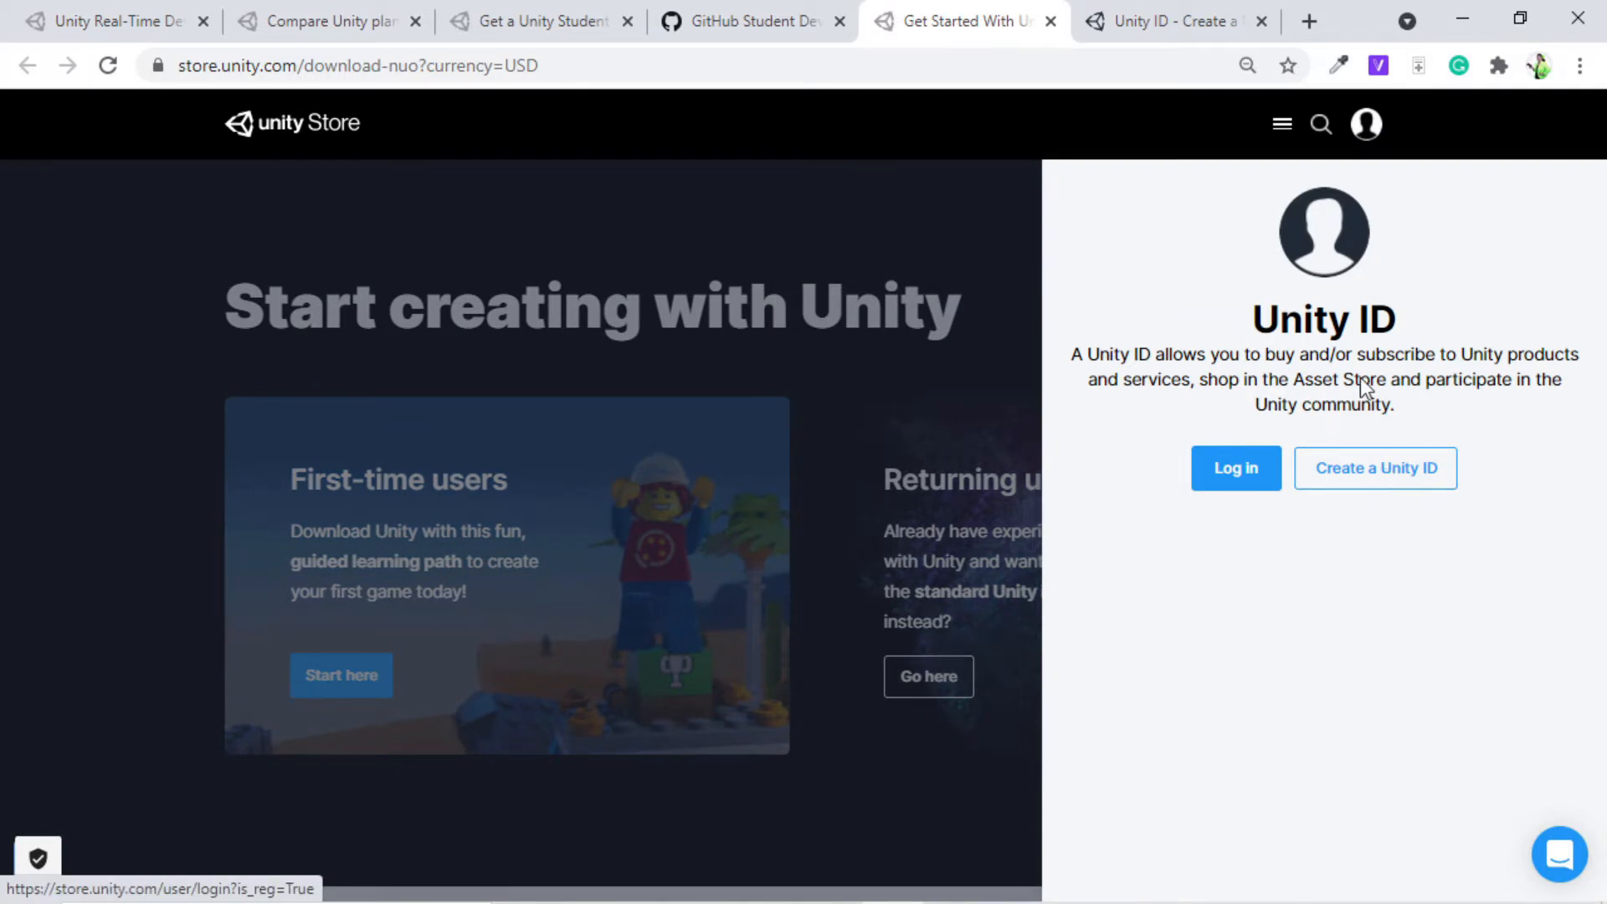
{"action": "left_click", "coordinate": [1168, 30]}
{"action": "scroll", "coordinate": [1448, 235], "scroll_direction": "down", "scroll_amount": 2}
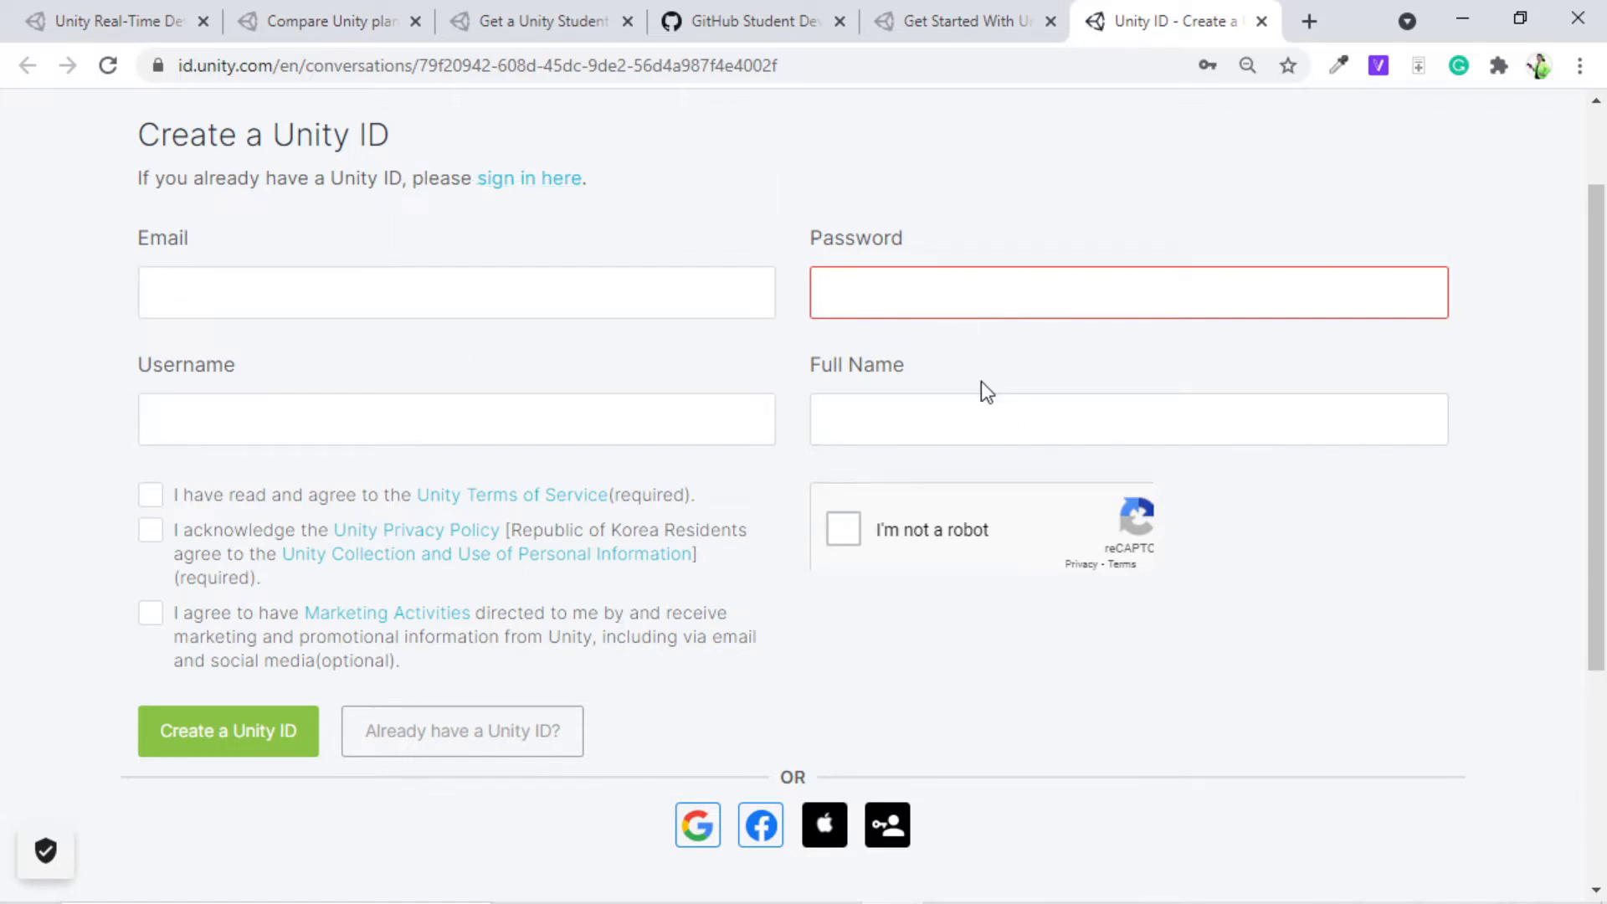
{"action": "left_click", "coordinate": [524, 441]}
Step: Download the Unity Hub installer through the guided learning path for first-time users
{"action": "left_click", "coordinate": [943, 22]}
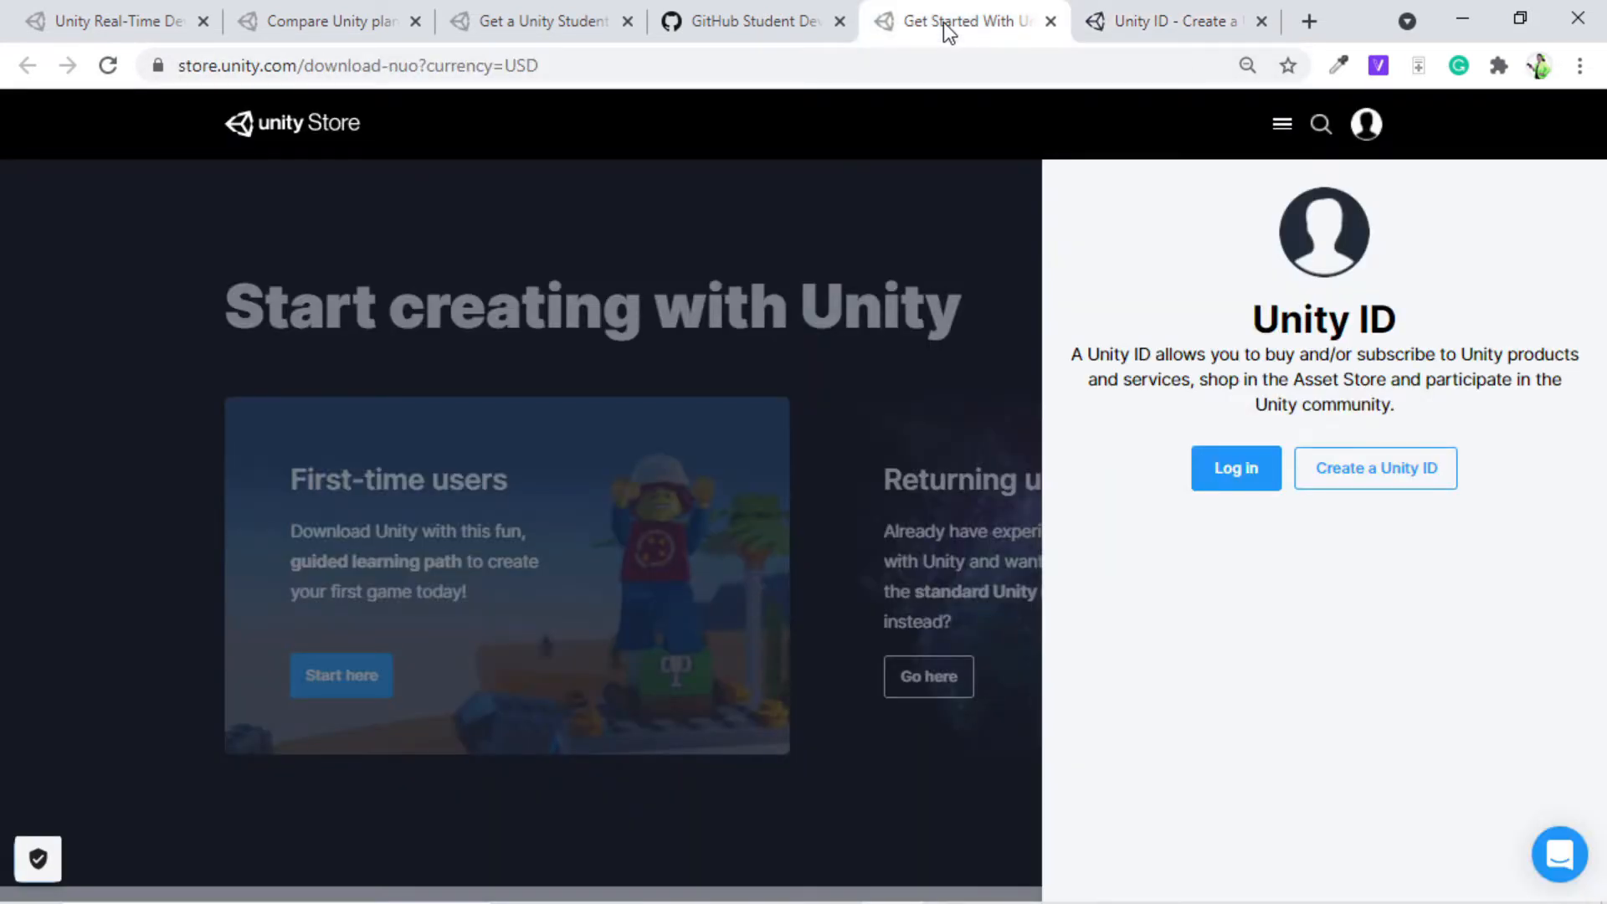
{"action": "left_click", "coordinate": [982, 230]}
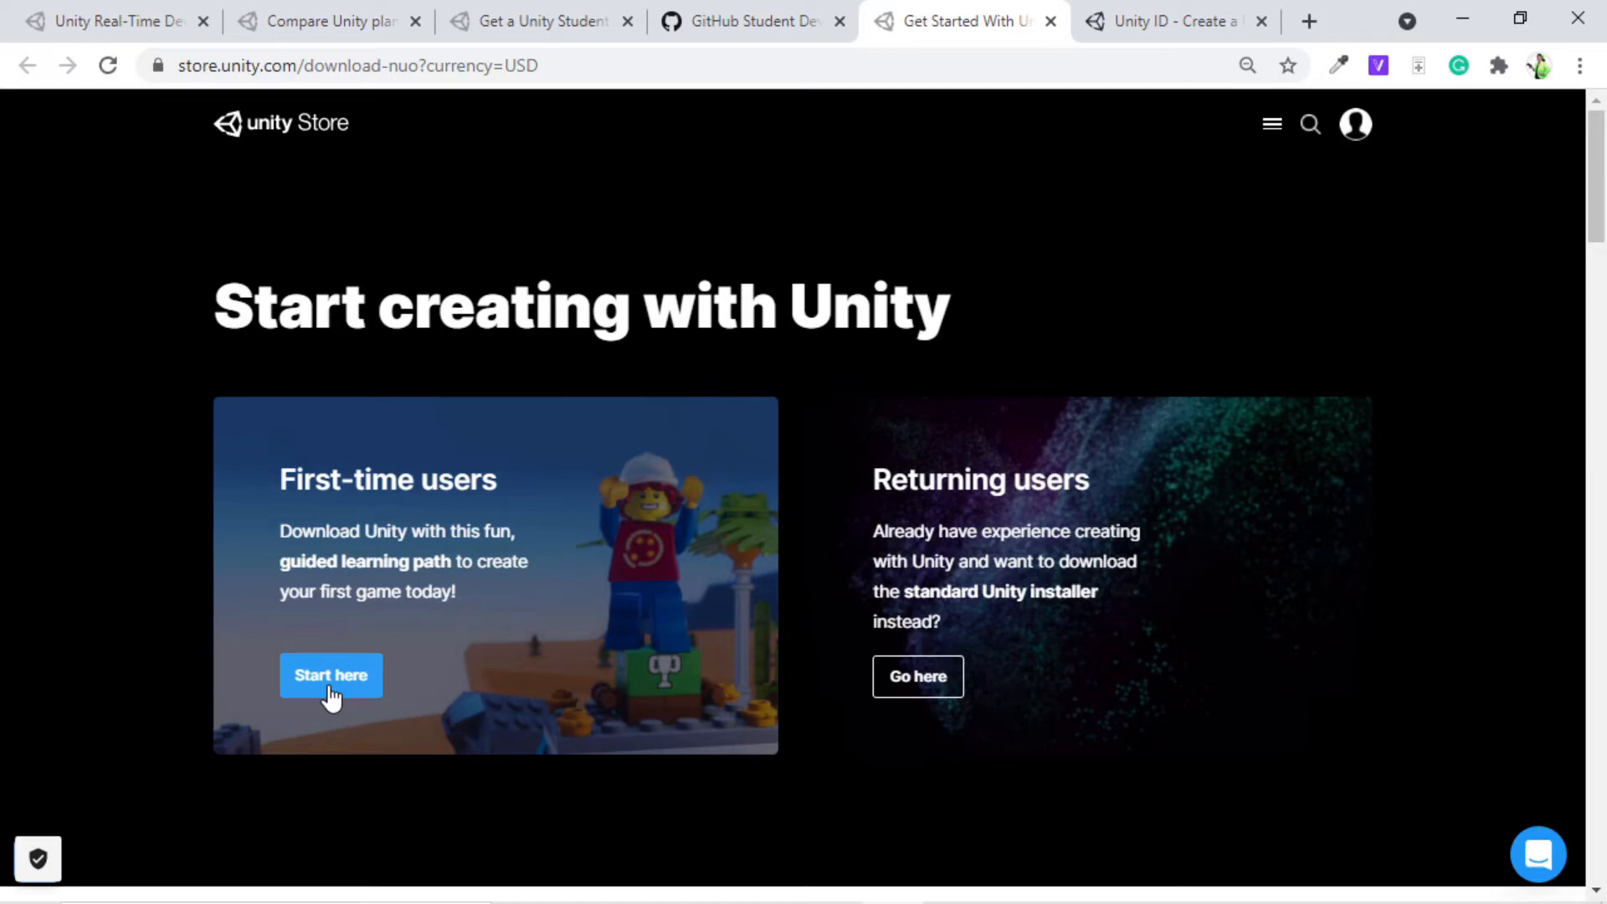
{"action": "left_click", "coordinate": [331, 693]}
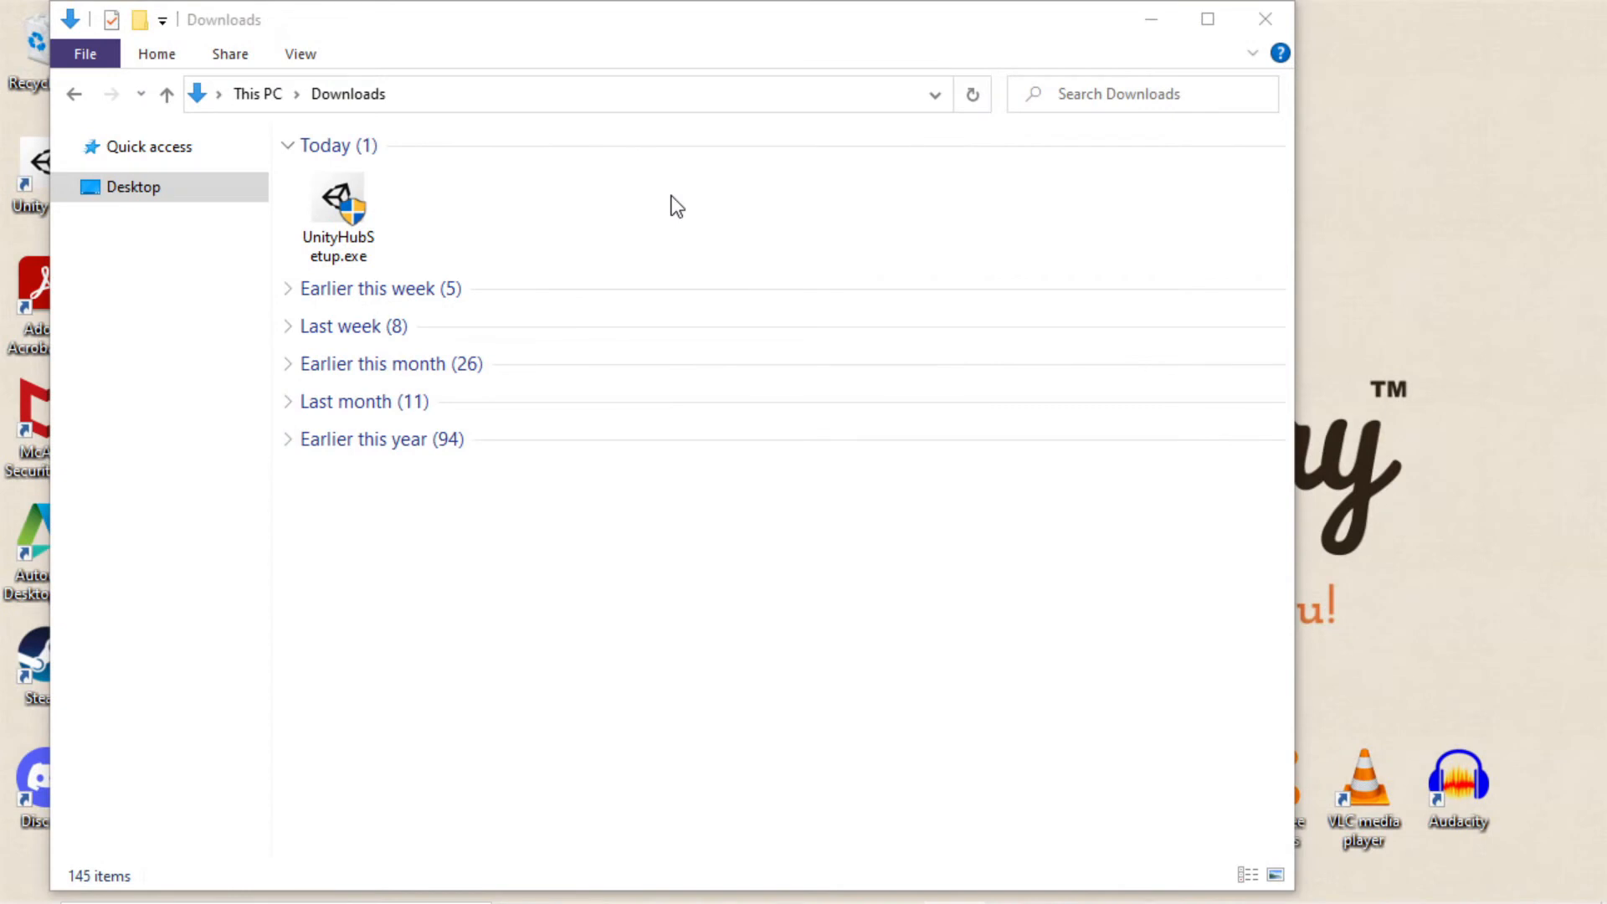
Step: Run UnityHubSetup.exe, accept its license agreement, and install Unity Hub in D:\Programs\Unity\Unity Hub with Run Unity Hub enabled
{"action": "left_click", "coordinate": [332, 235]}
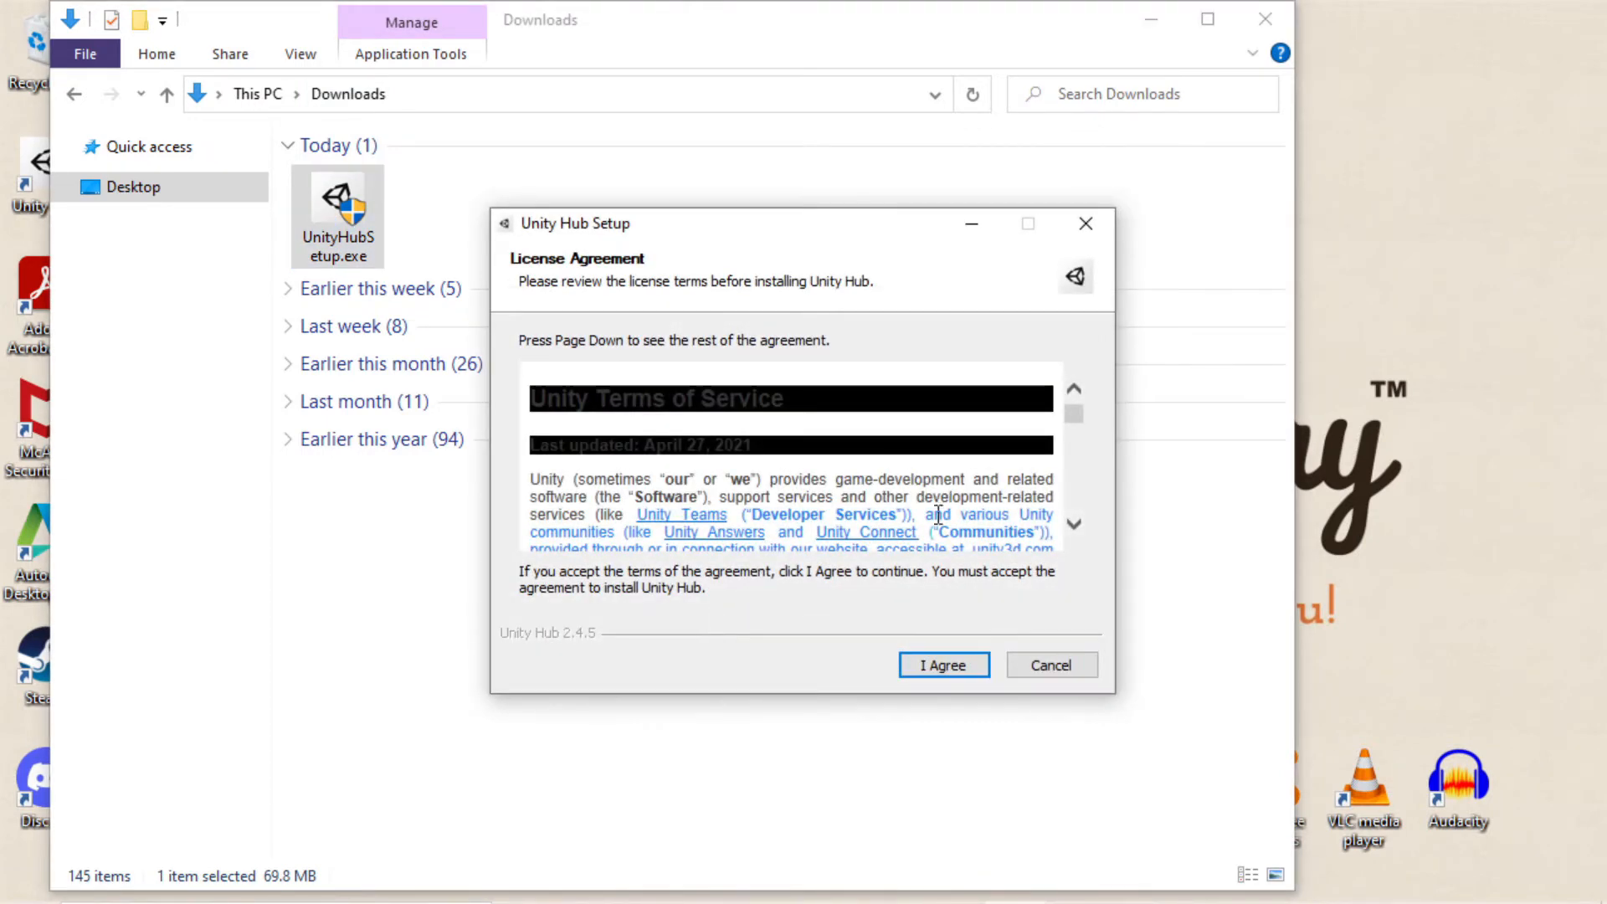
{"action": "scroll", "coordinate": [1004, 425], "scroll_direction": "down", "scroll_amount": 1}
{"action": "scroll", "coordinate": [1006, 416], "scroll_direction": "down", "scroll_amount": 20}
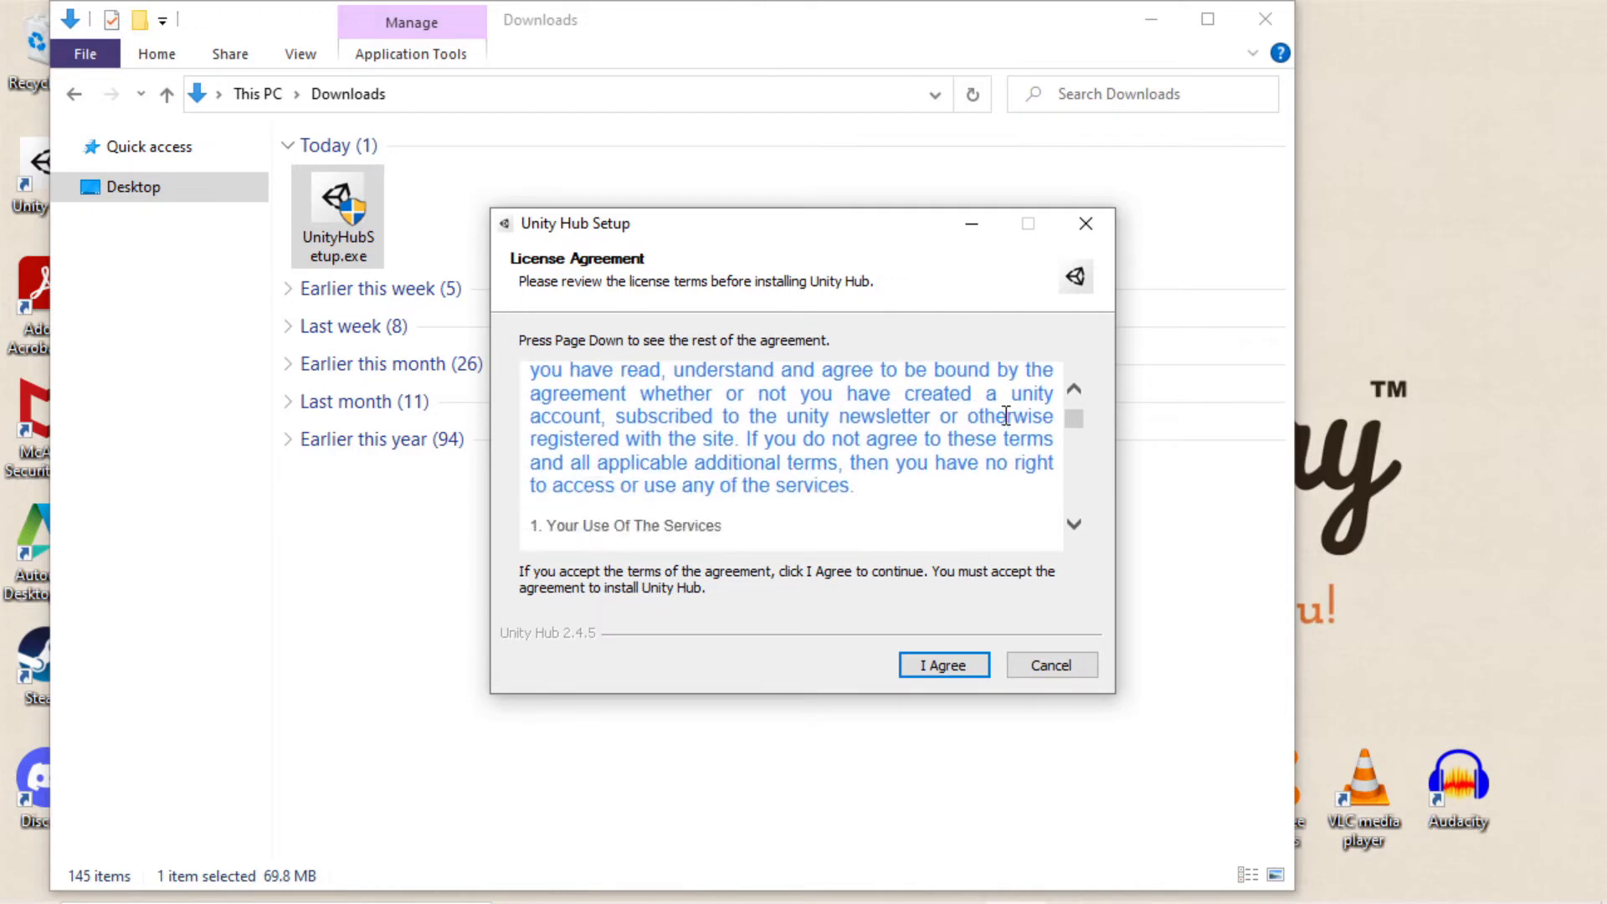
{"action": "left_click_drag", "start_coordinate": [1080, 430], "coordinate": [1079, 361]}
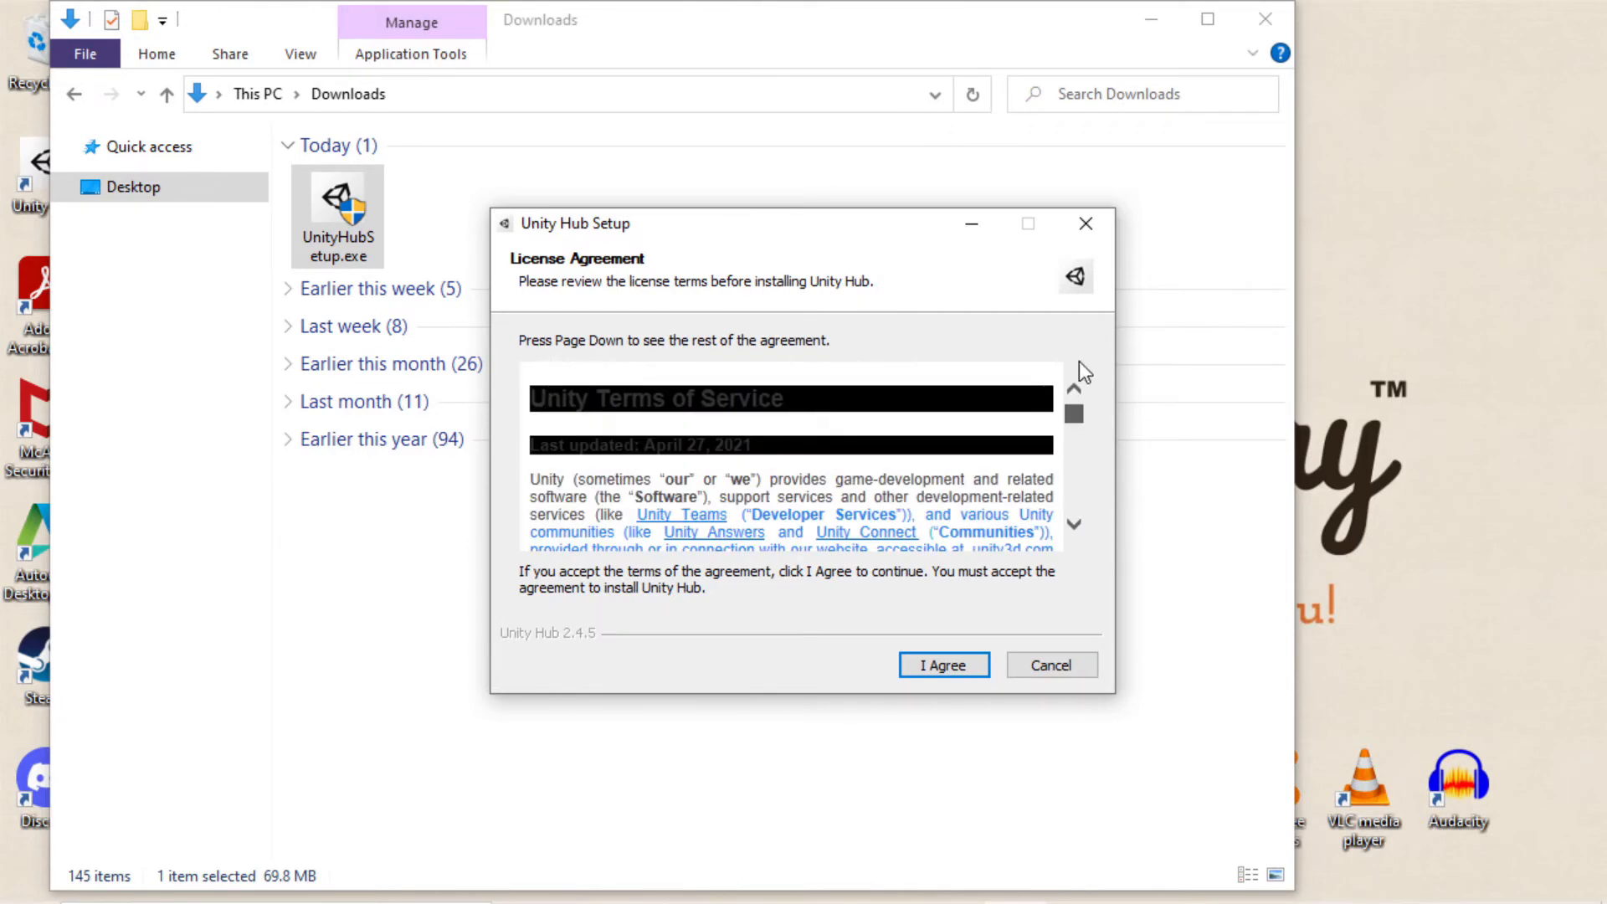
{"action": "left_click", "coordinate": [941, 665]}
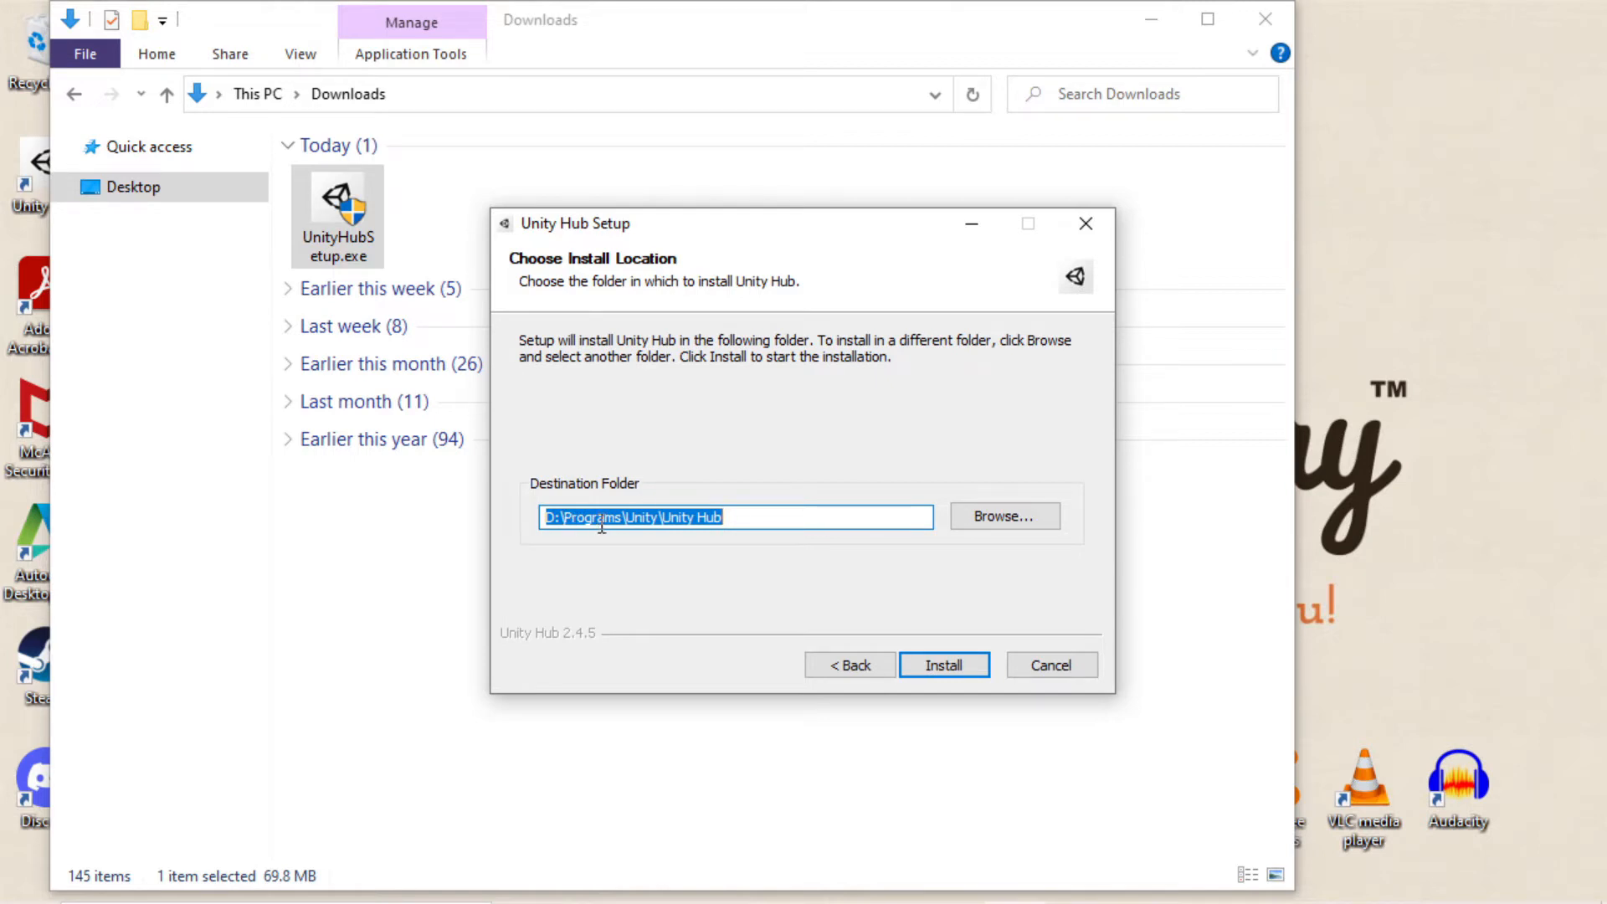
{"action": "left_click", "coordinate": [932, 669]}
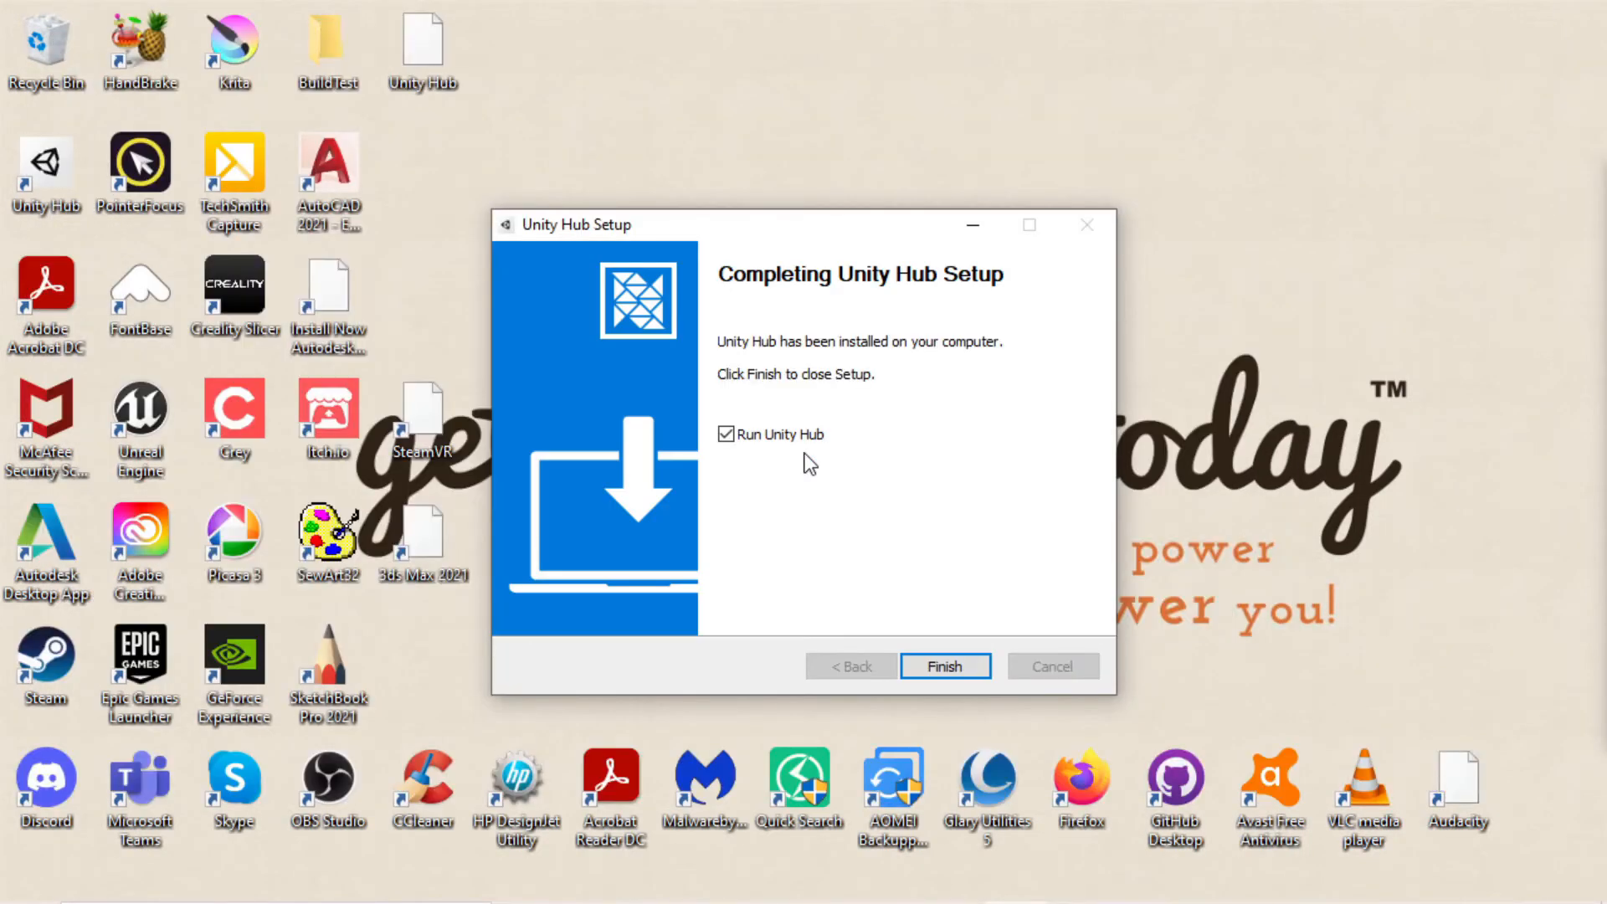
{"action": "left_click", "coordinate": [944, 666]}
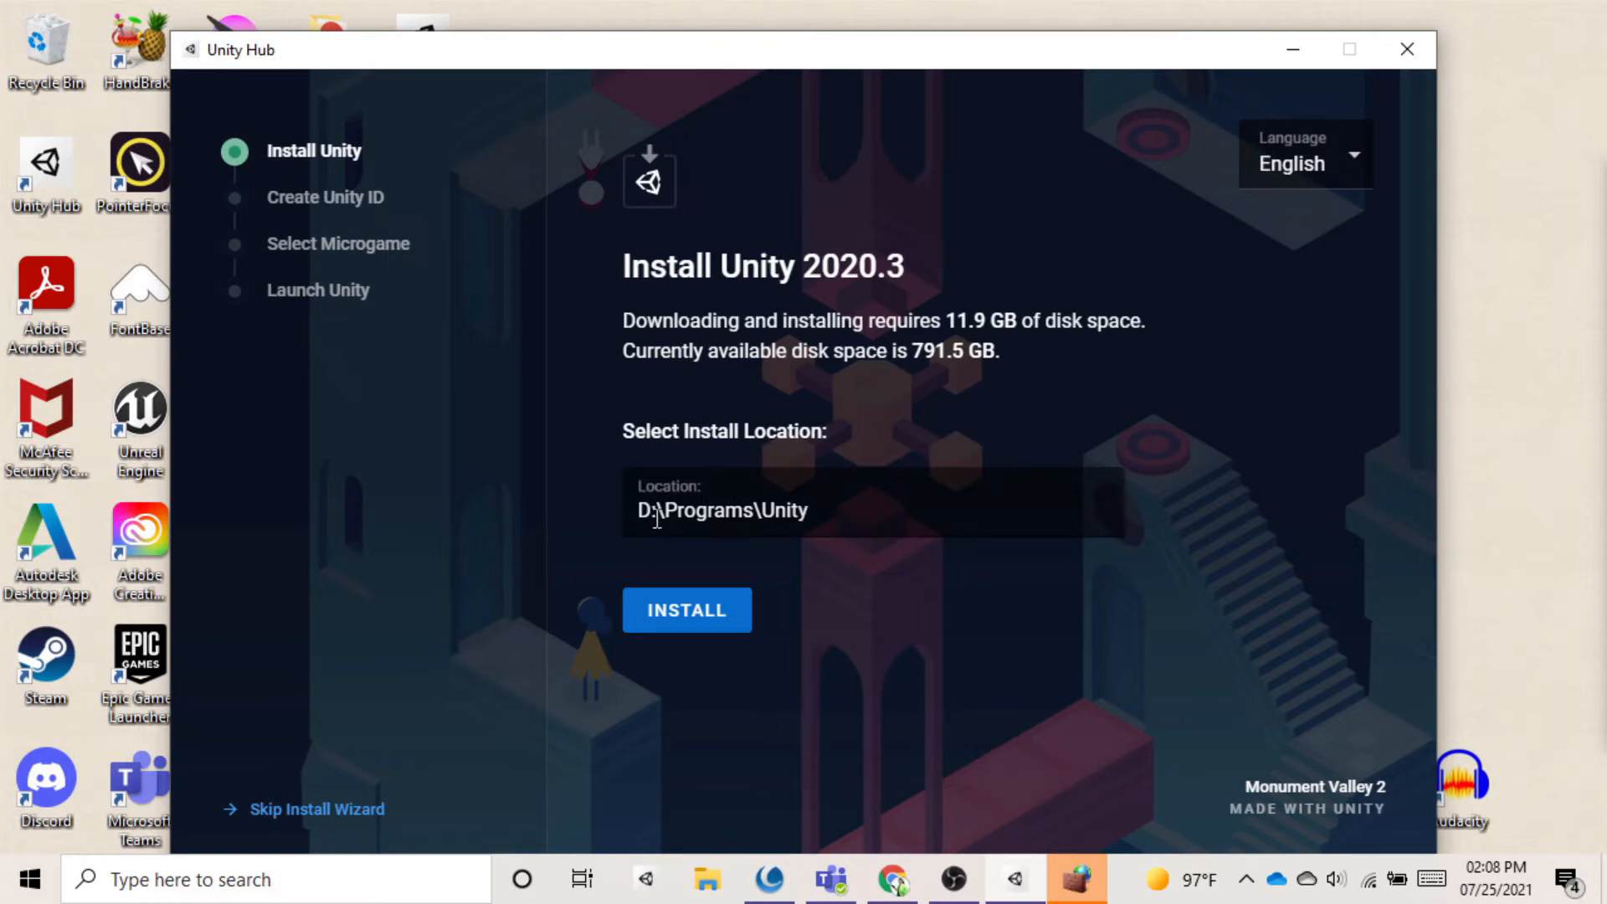
Step: Start installing Unity 2020.3 in D:\Programs\Unity and set up the Unity ID with a Google account, dismissing the cookie notice
{"action": "left_click", "coordinate": [665, 618]}
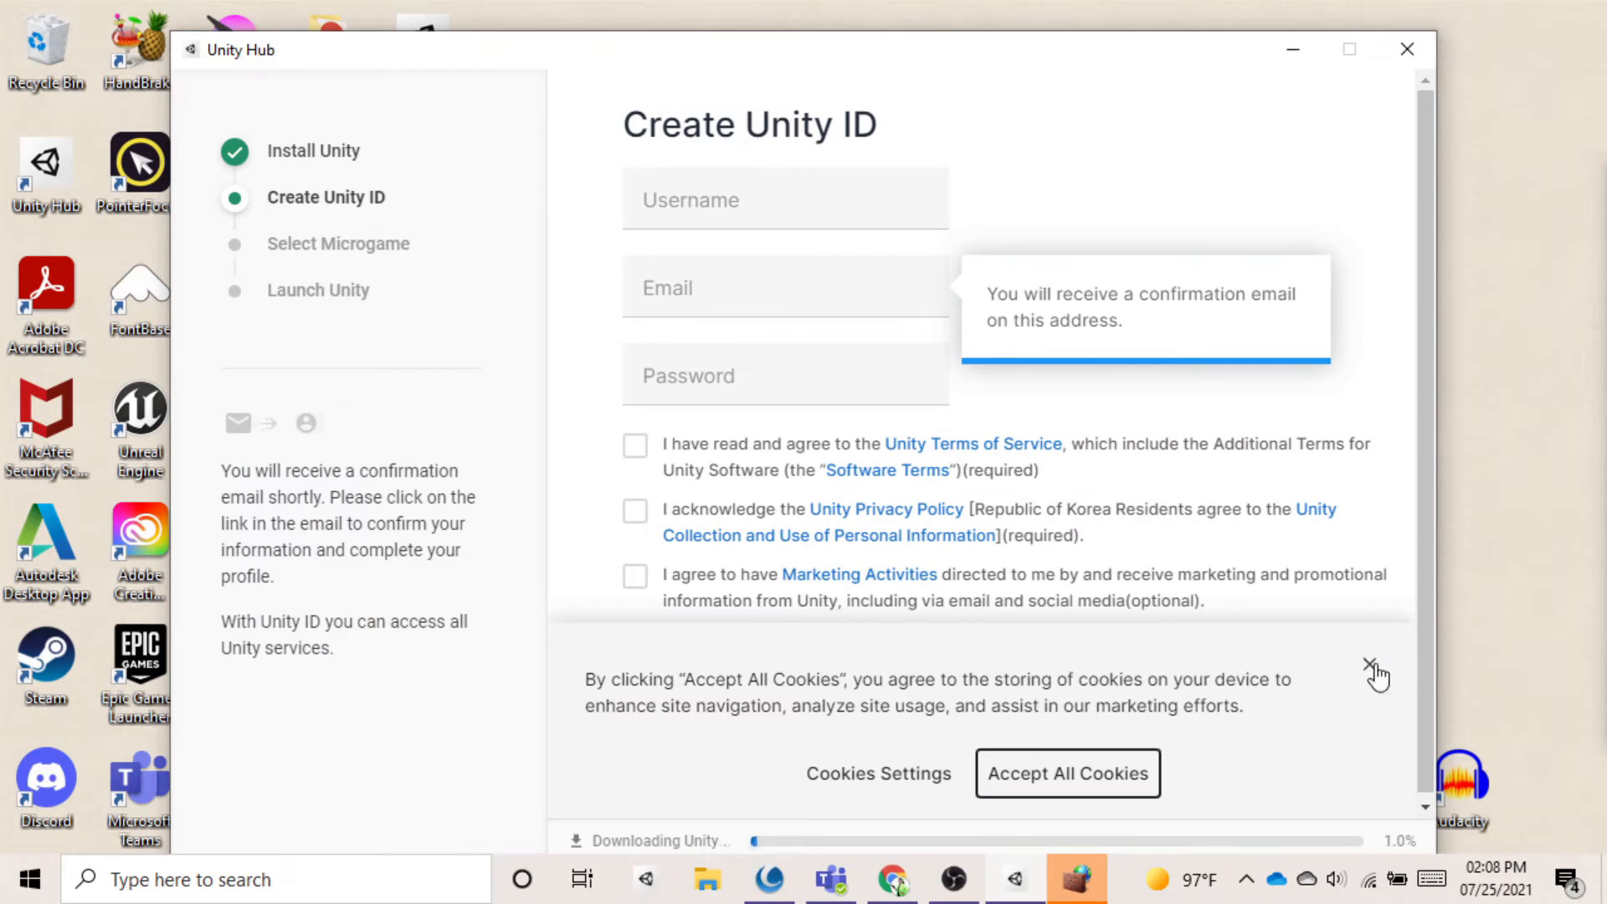
{"action": "left_click", "coordinate": [1370, 666]}
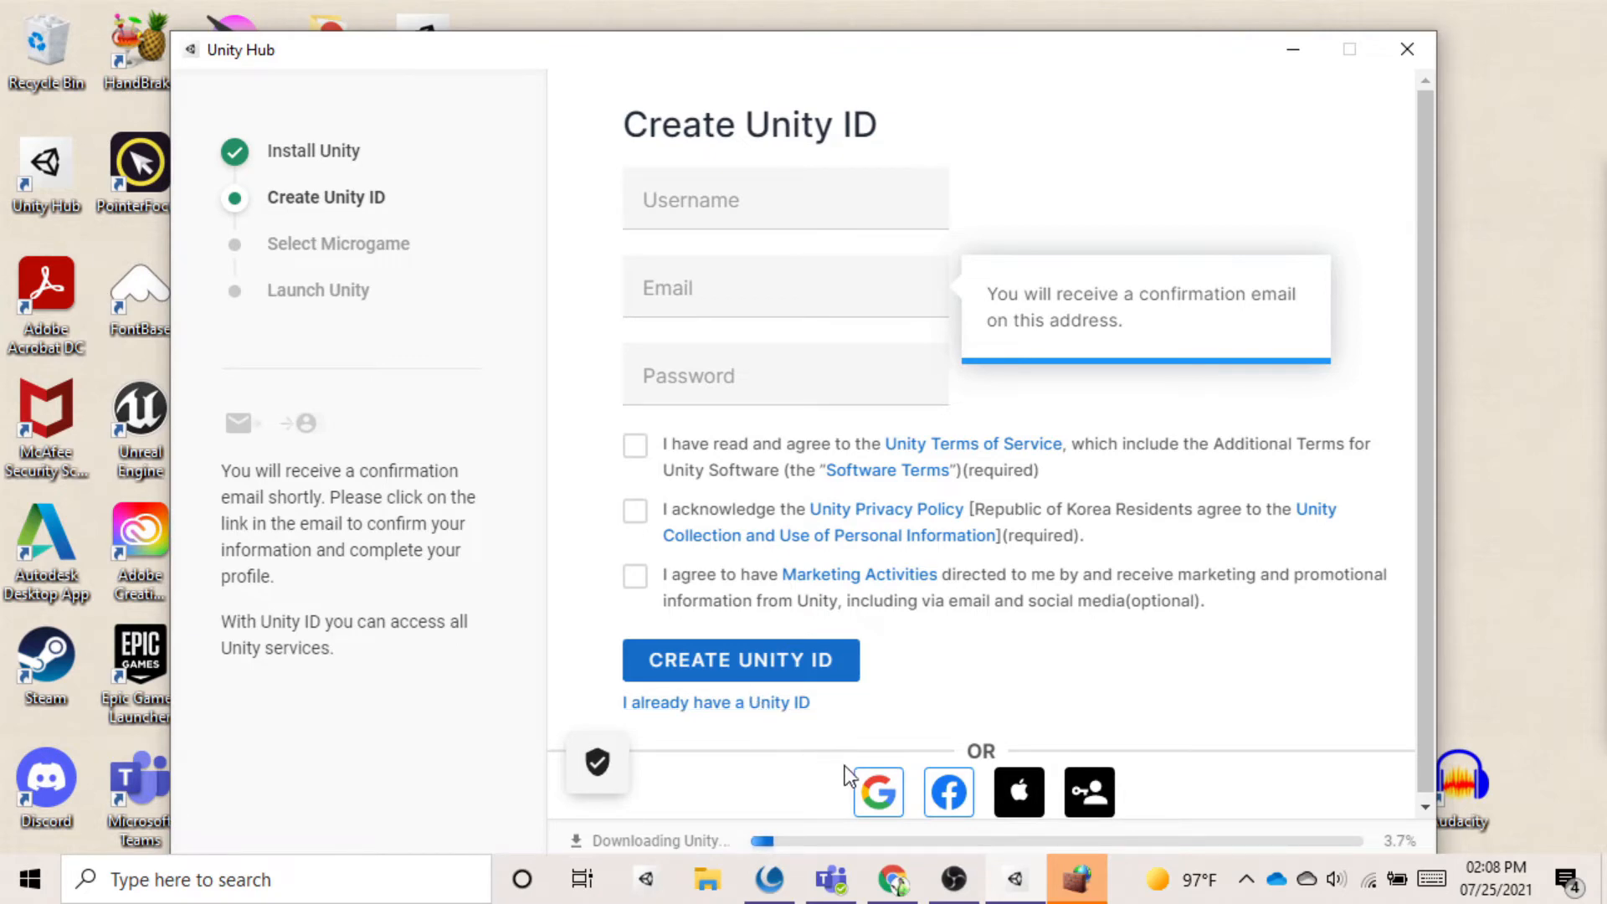
{"action": "left_click", "coordinate": [859, 789]}
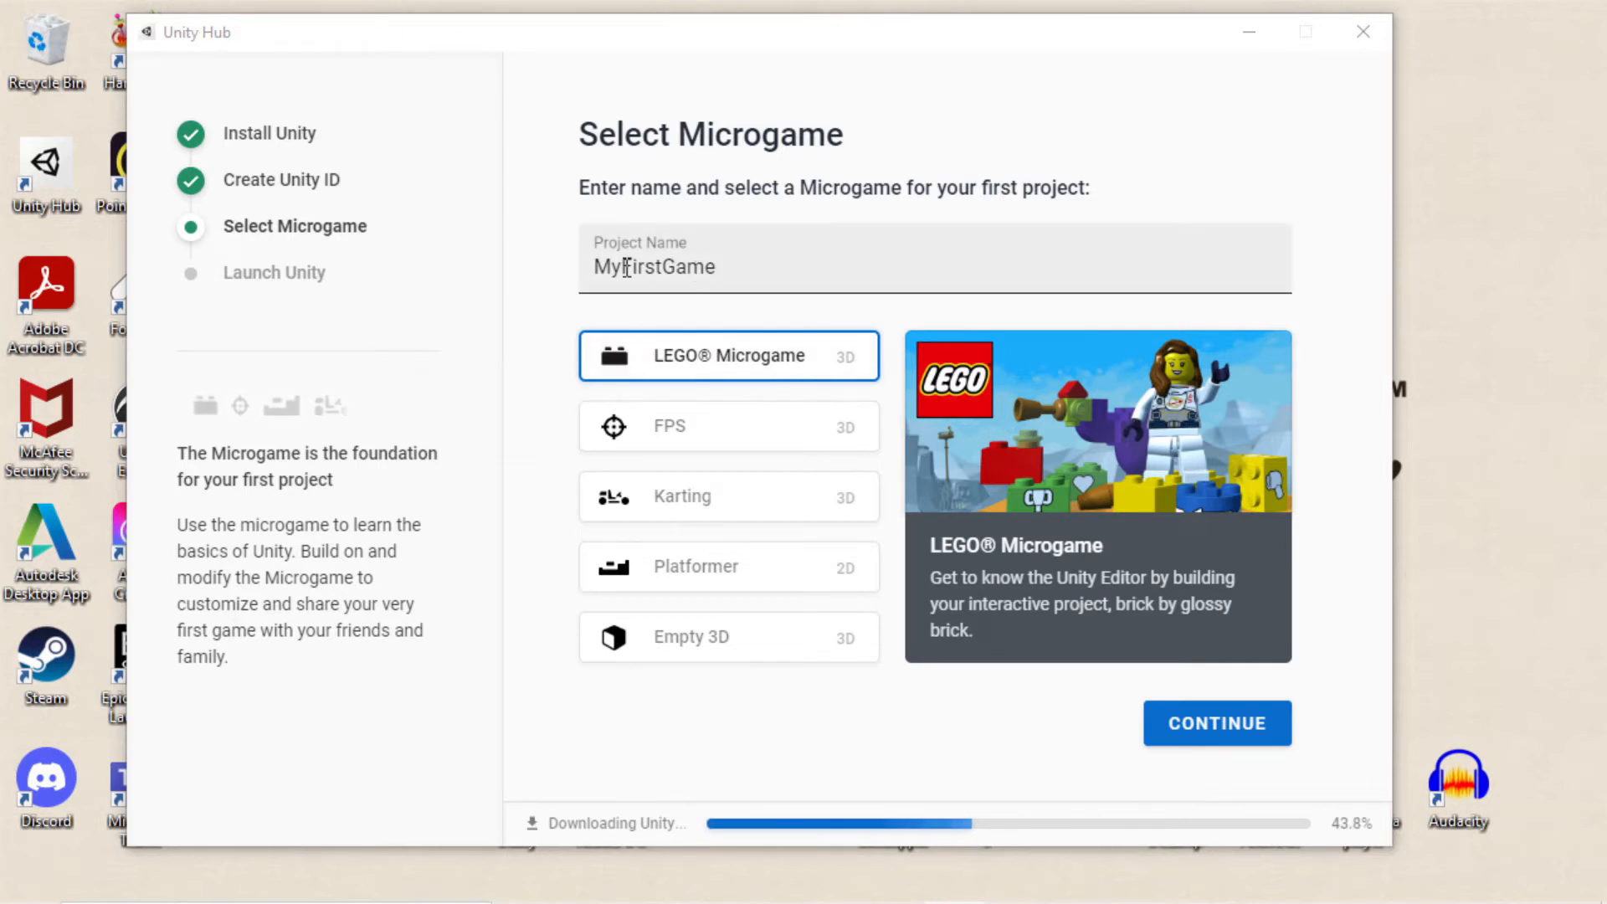
Step: Select the LEGO Microgame for the project MyFirstGame and enter the date of birth to pass the age verification
{"action": "left_click_drag", "start_coordinate": [599, 270], "coordinate": [810, 273]}
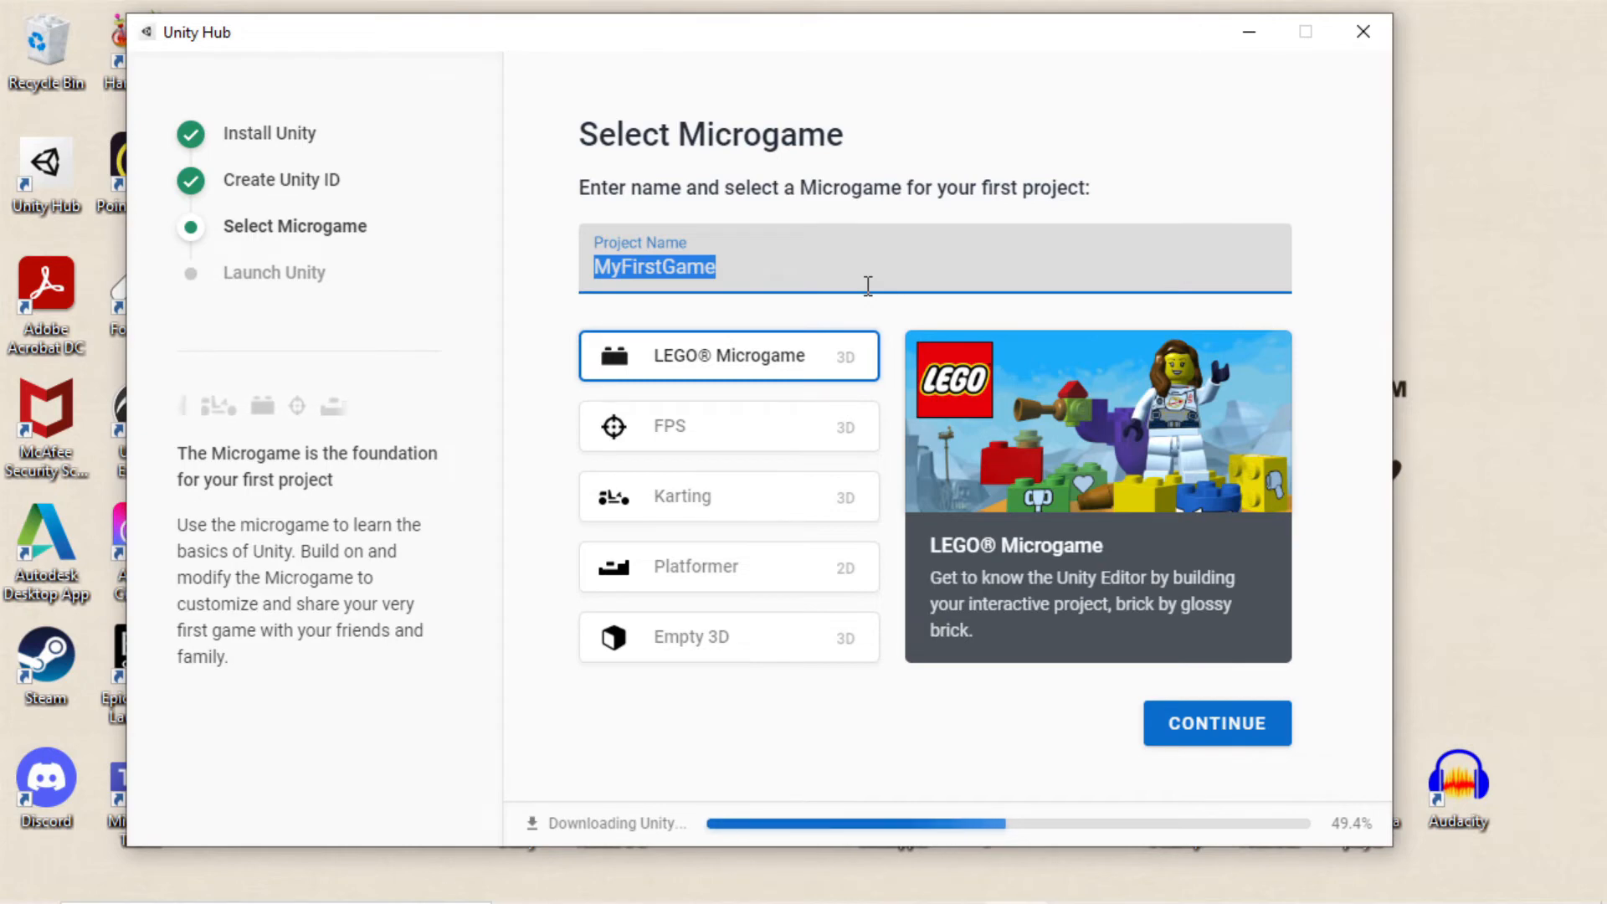
{"action": "left_click", "coordinate": [1240, 740]}
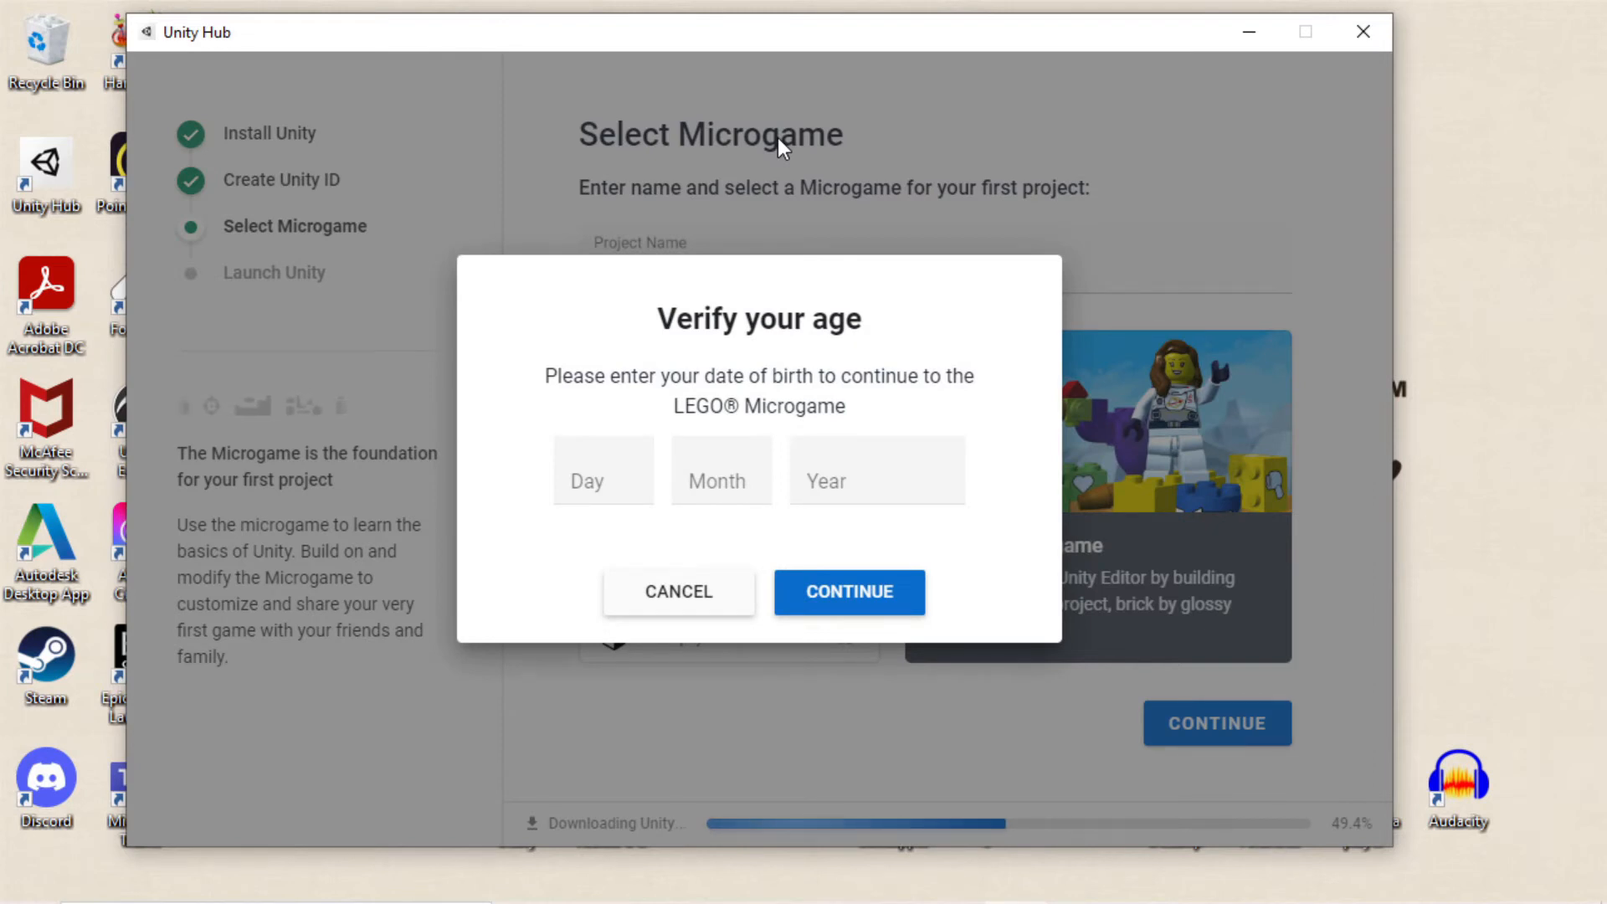
{"action": "left_click", "coordinate": [630, 485]}
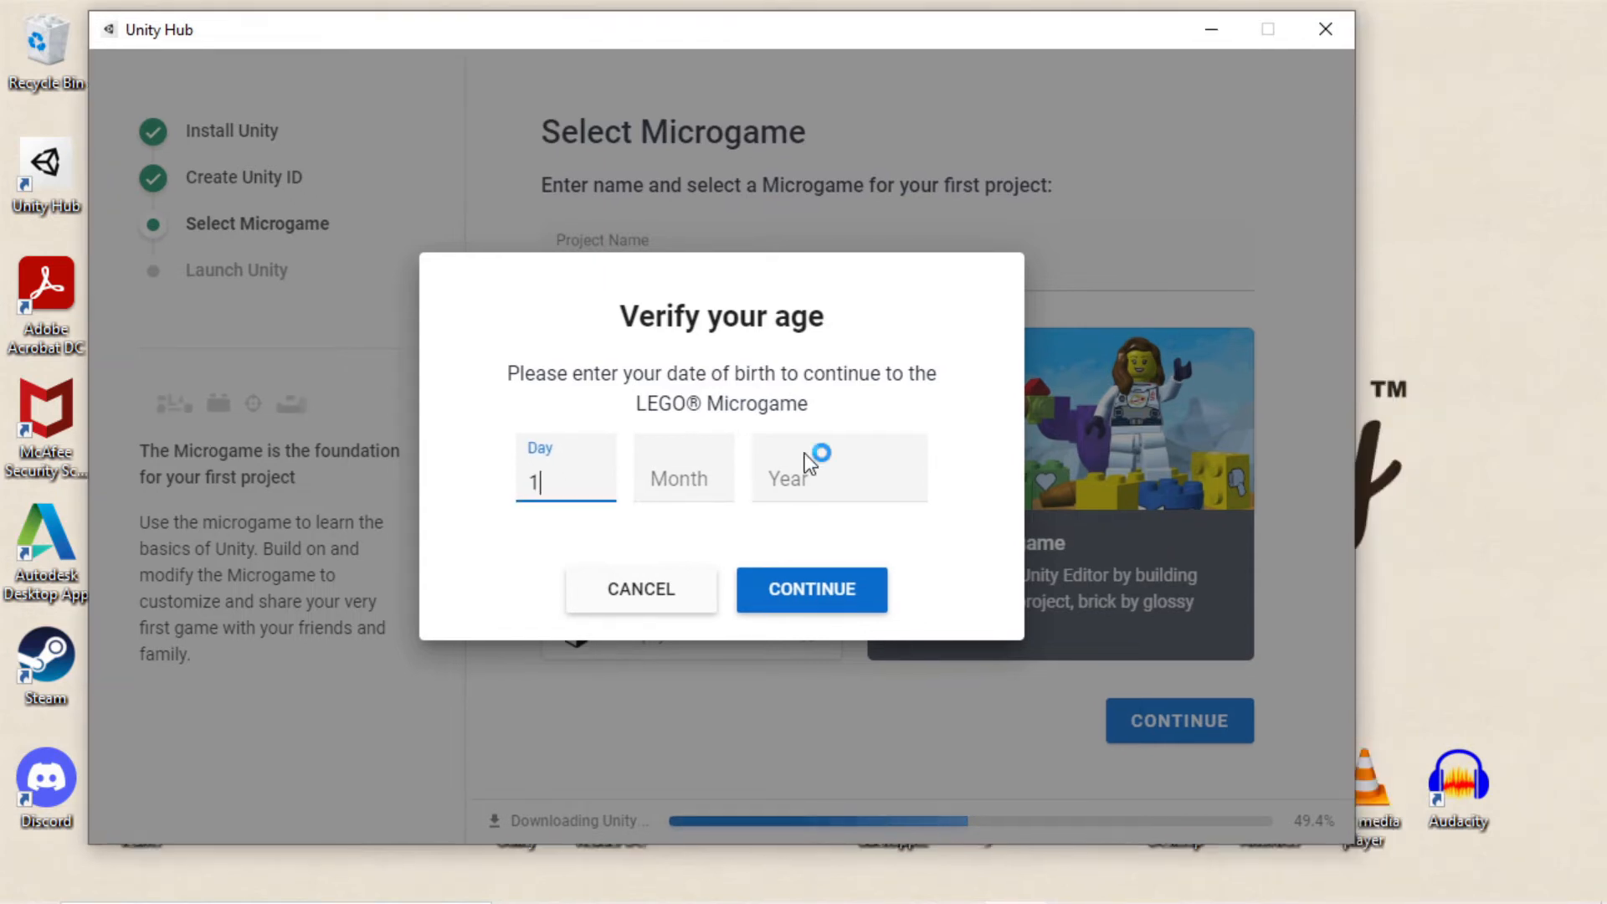
{"action": "type", "text": "3"}
{"action": "key", "text": "Tab"}
{"action": "type", "text": "10"}
{"action": "key", "text": "Tab"}
{"action": "type", "text": "1"}
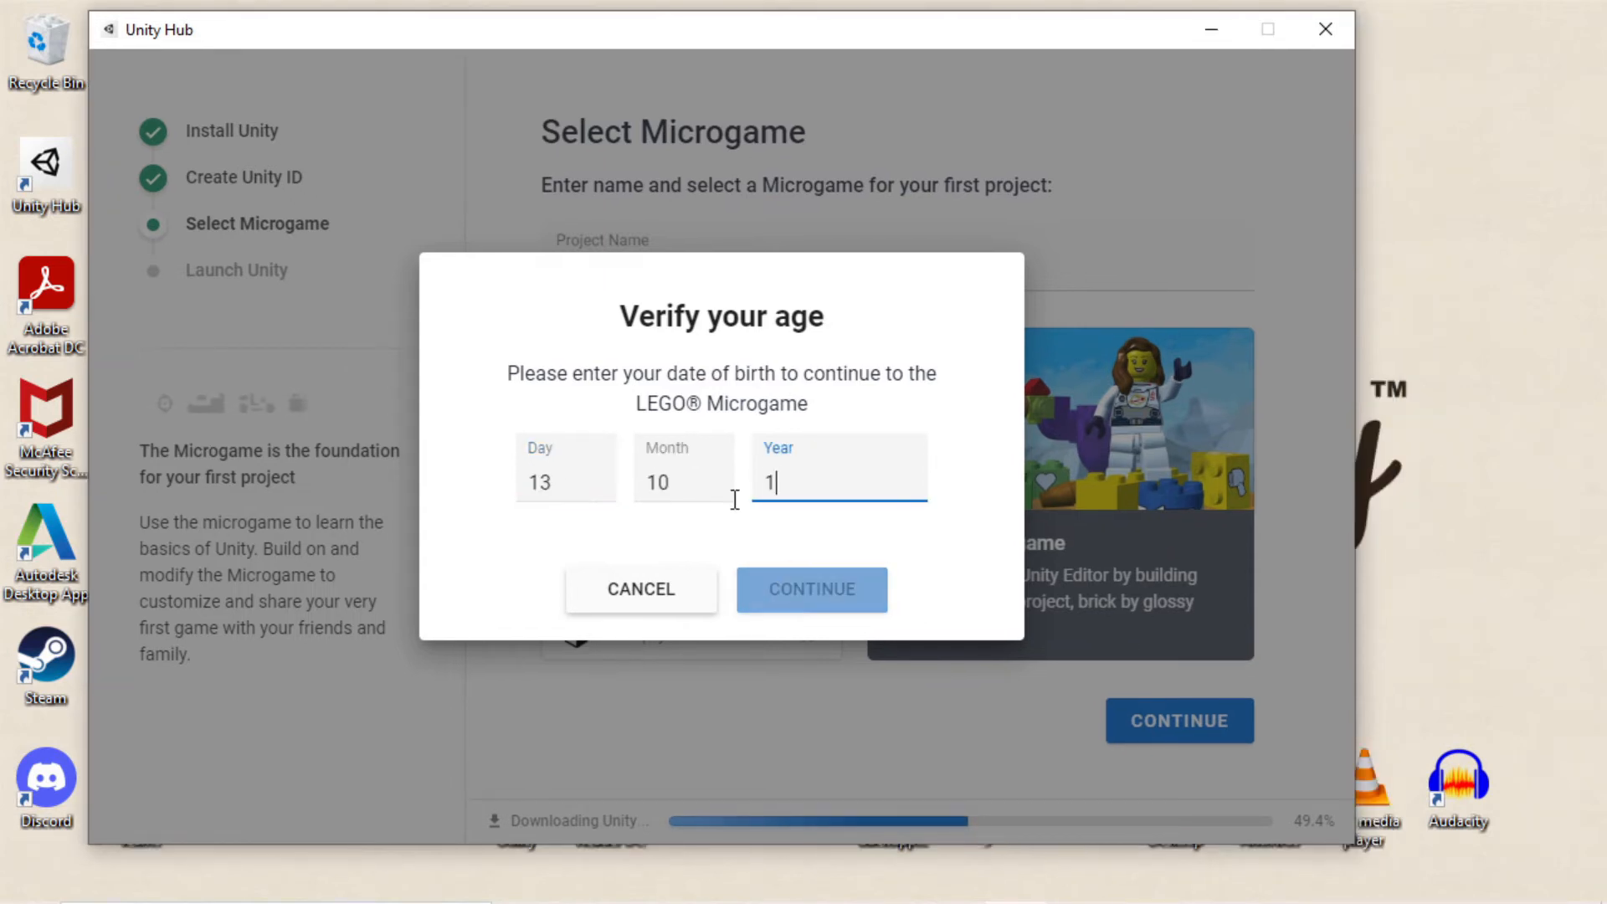
{"action": "type", "text": "981"}
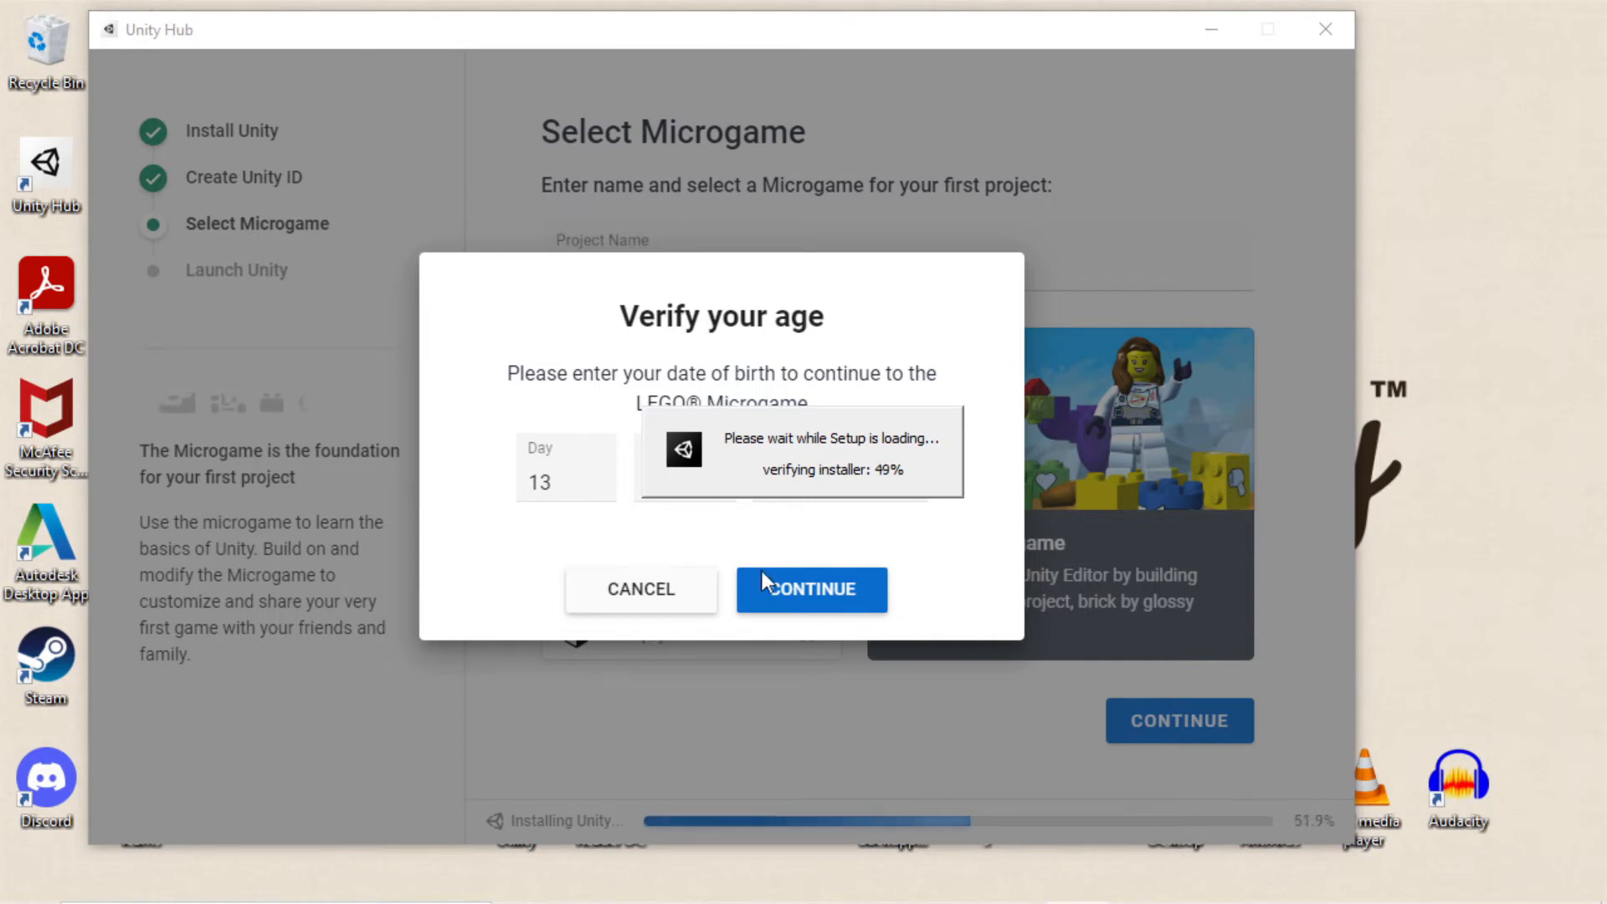
{"action": "left_click", "coordinate": [772, 595]}
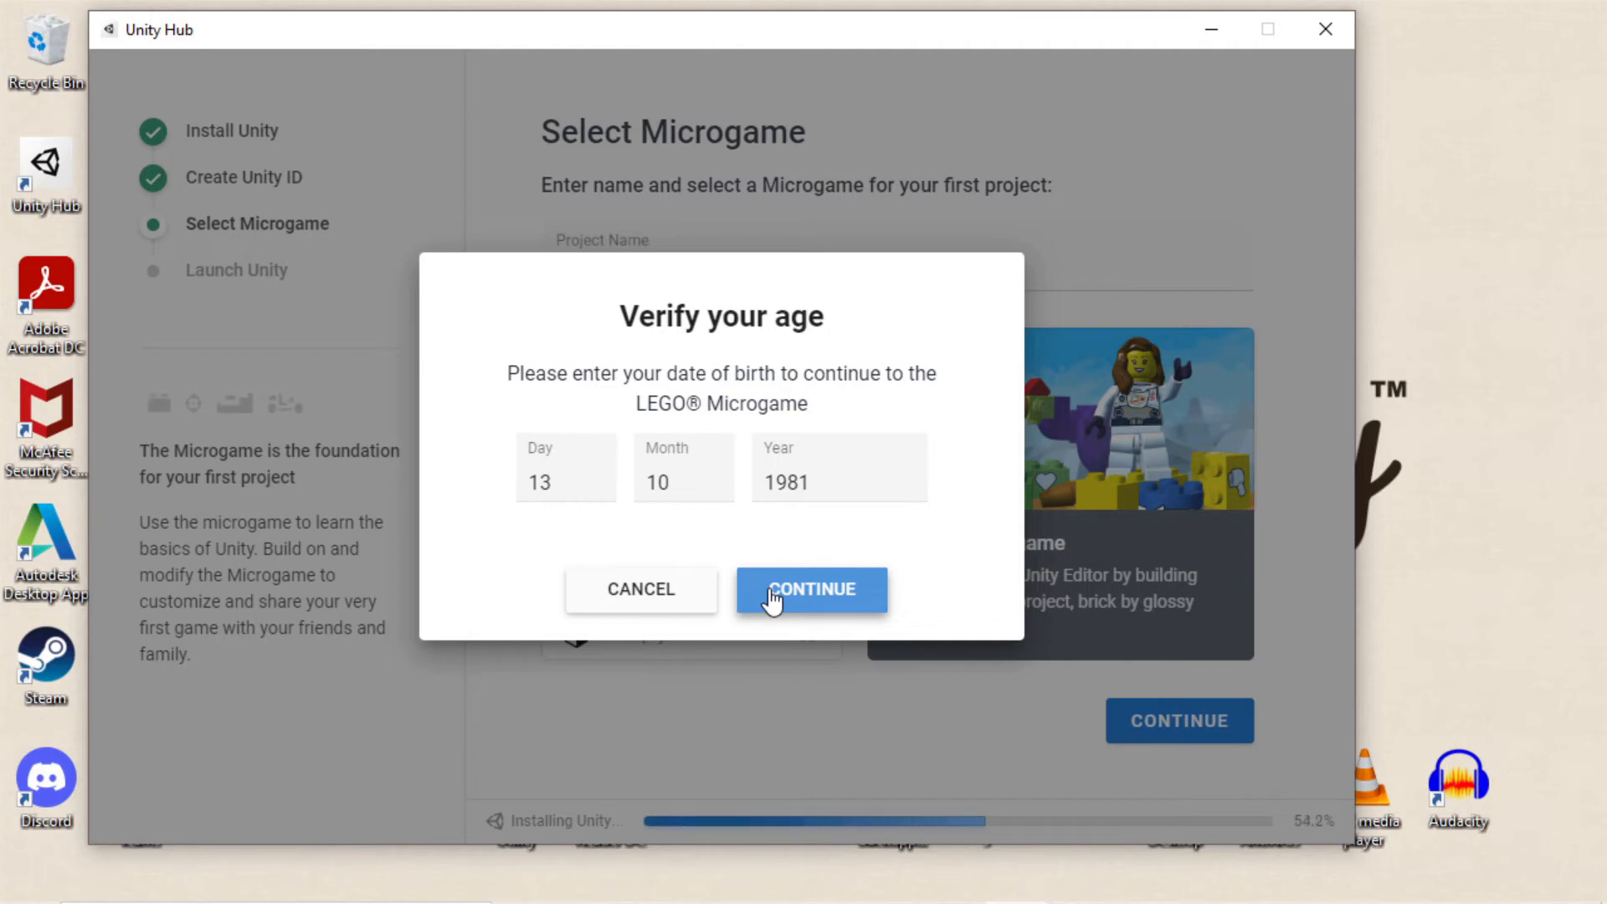
{"action": "left_click", "coordinate": [771, 594]}
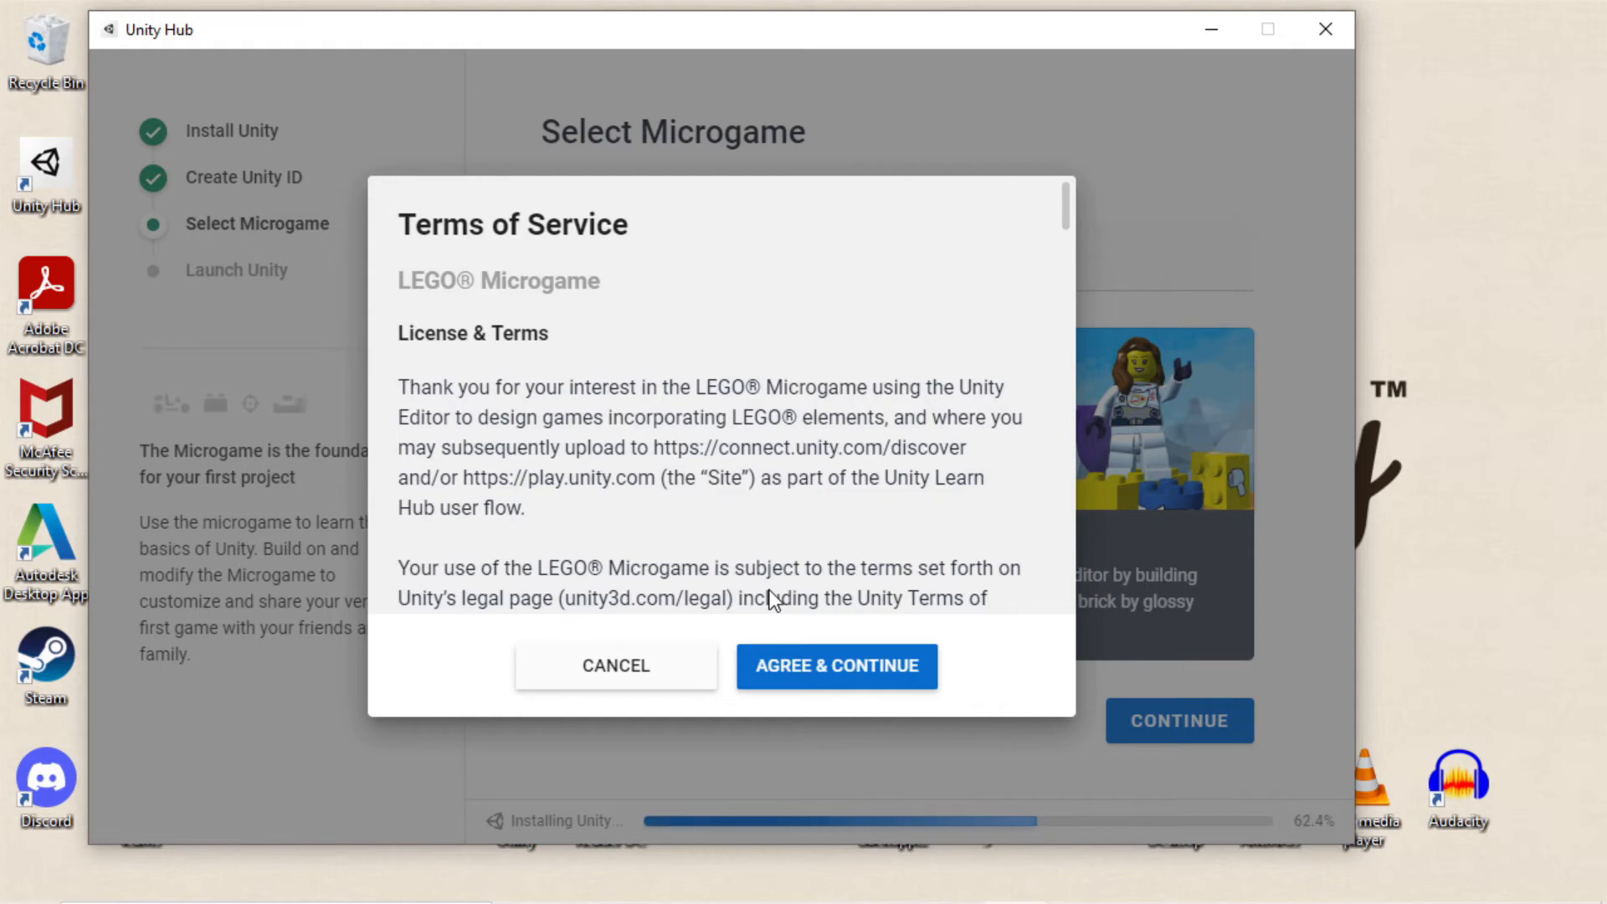
Step: Look through the LEGO Microgame Terms of Service, agree to them, and launch Unity with the new project
{"action": "scroll", "coordinate": [847, 373], "scroll_direction": "down", "scroll_amount": 2}
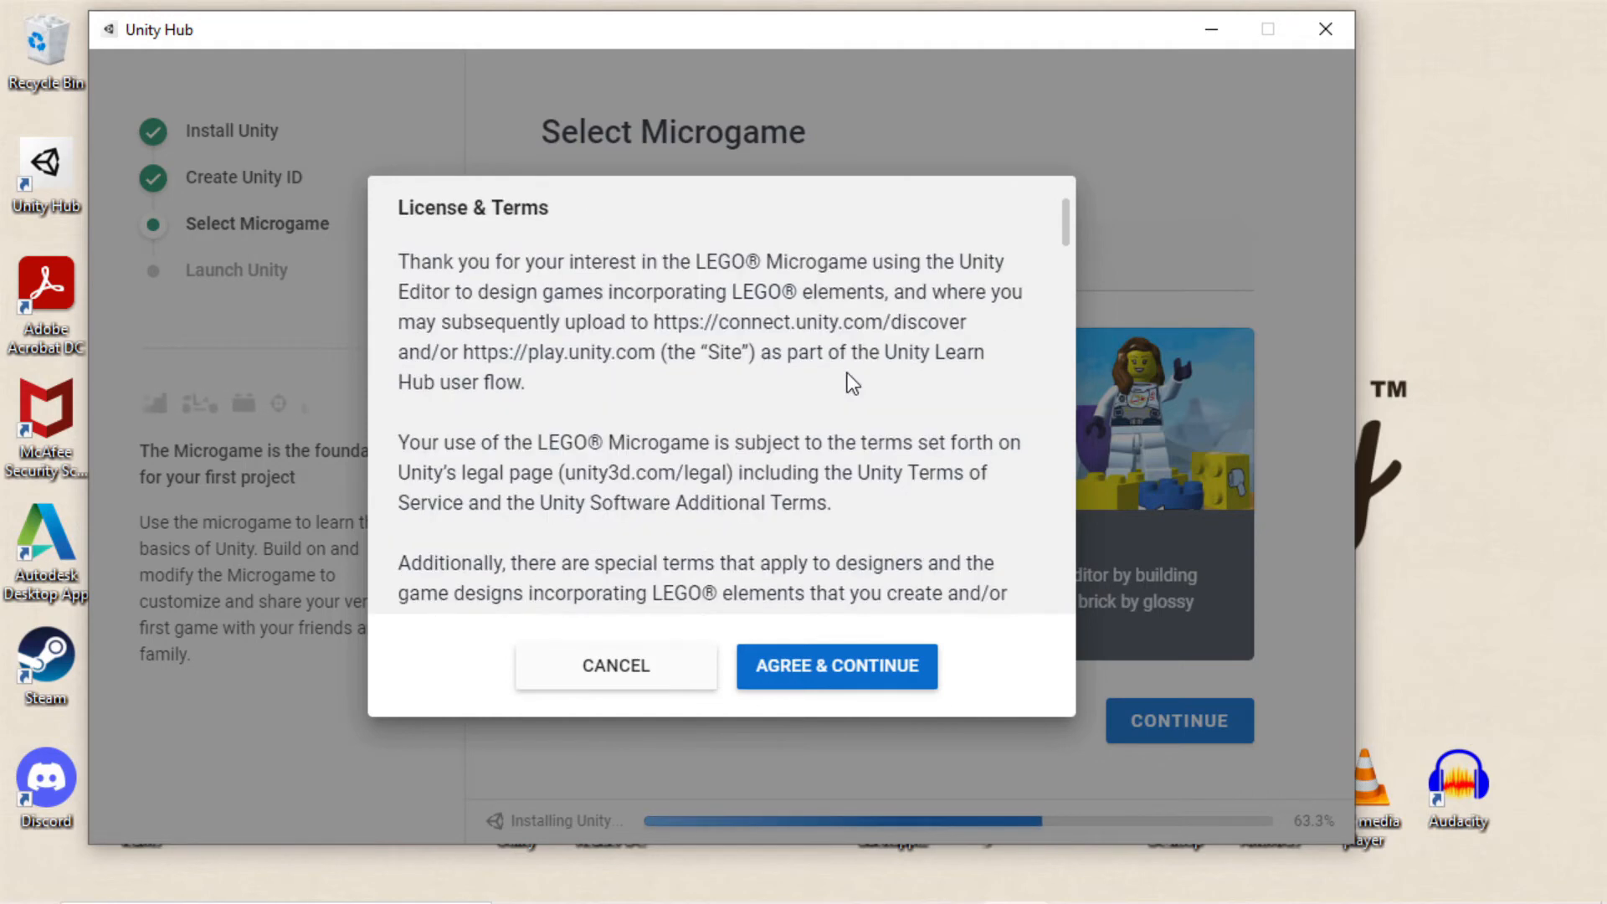
{"action": "scroll", "coordinate": [847, 374], "scroll_direction": "down", "scroll_amount": 3}
{"action": "scroll", "coordinate": [847, 373], "scroll_direction": "down", "scroll_amount": 10}
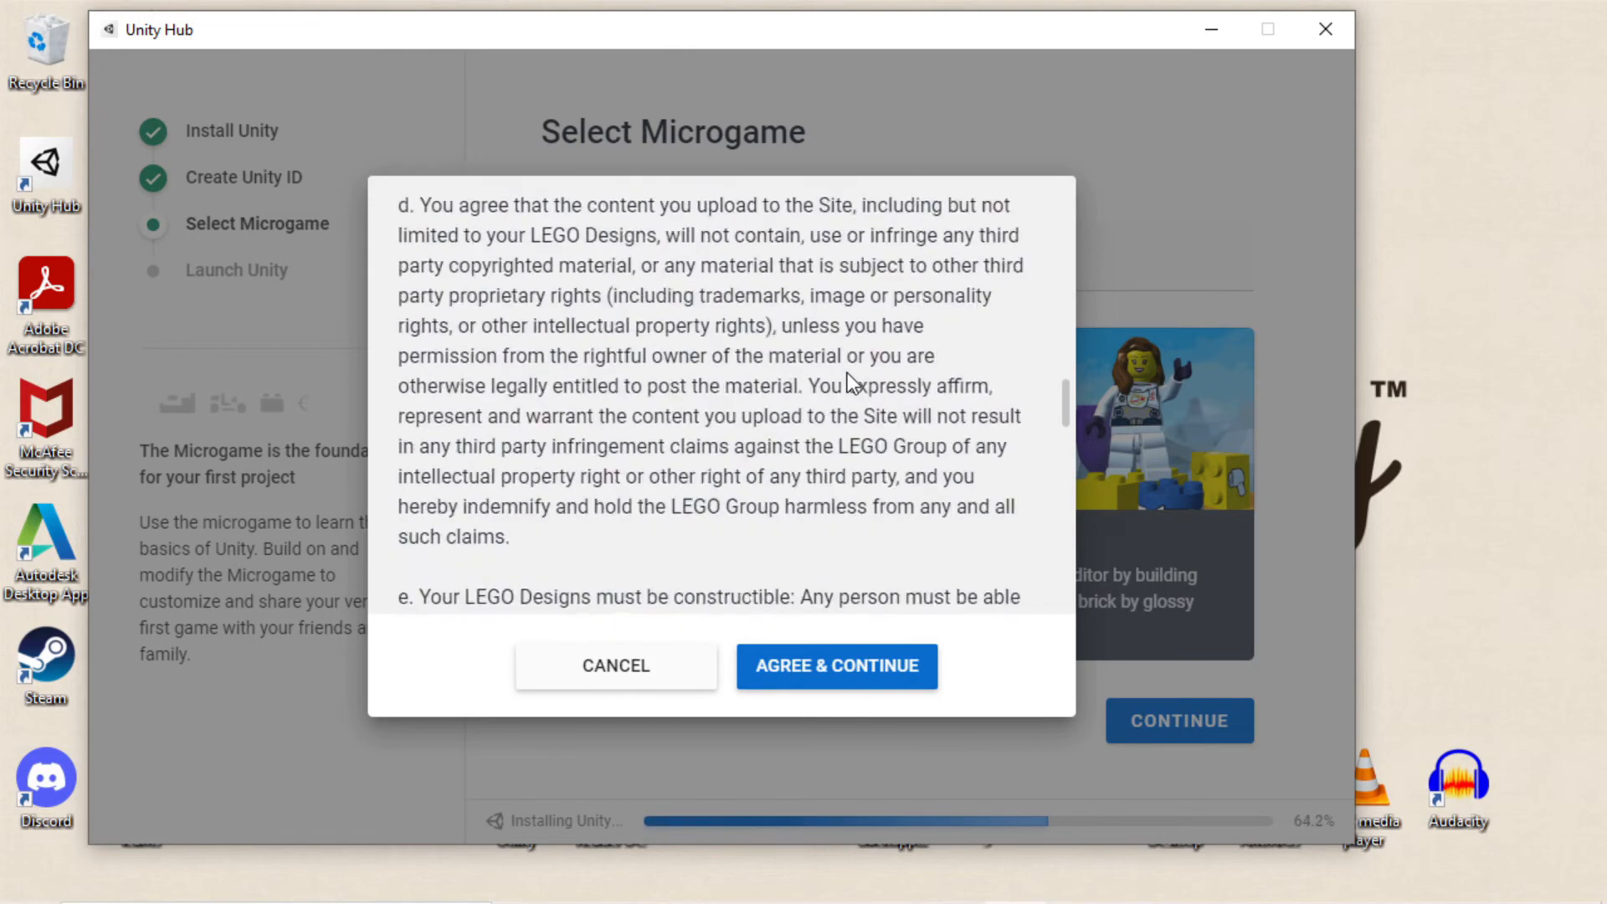
{"action": "scroll", "coordinate": [1011, 529], "scroll_direction": "up", "scroll_amount": 15}
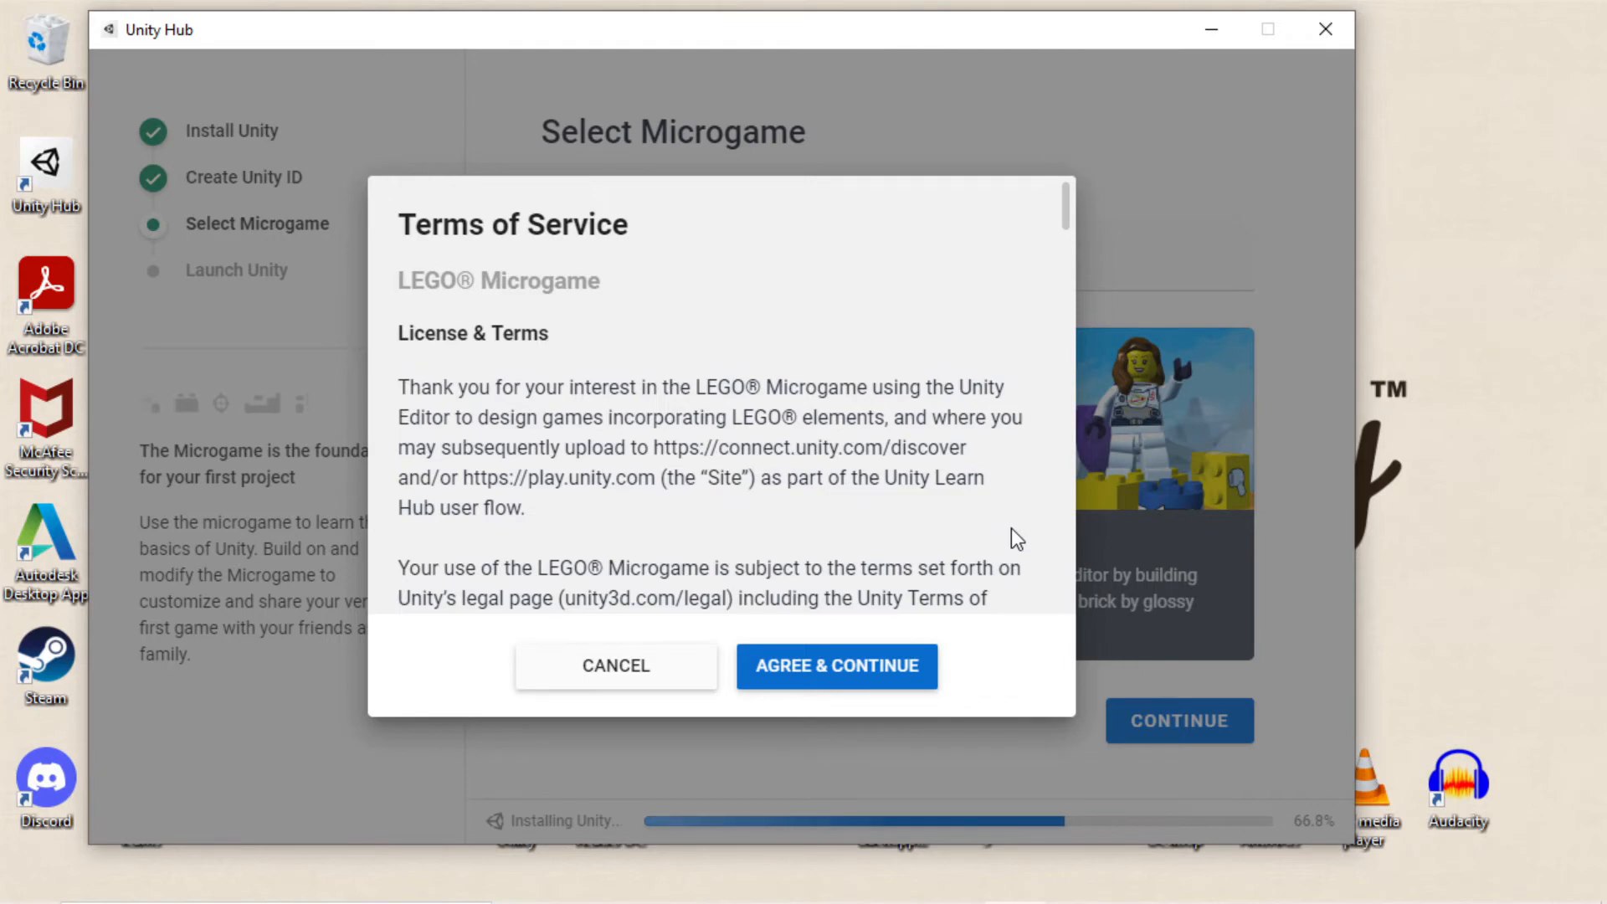
{"action": "left_click", "coordinate": [923, 670]}
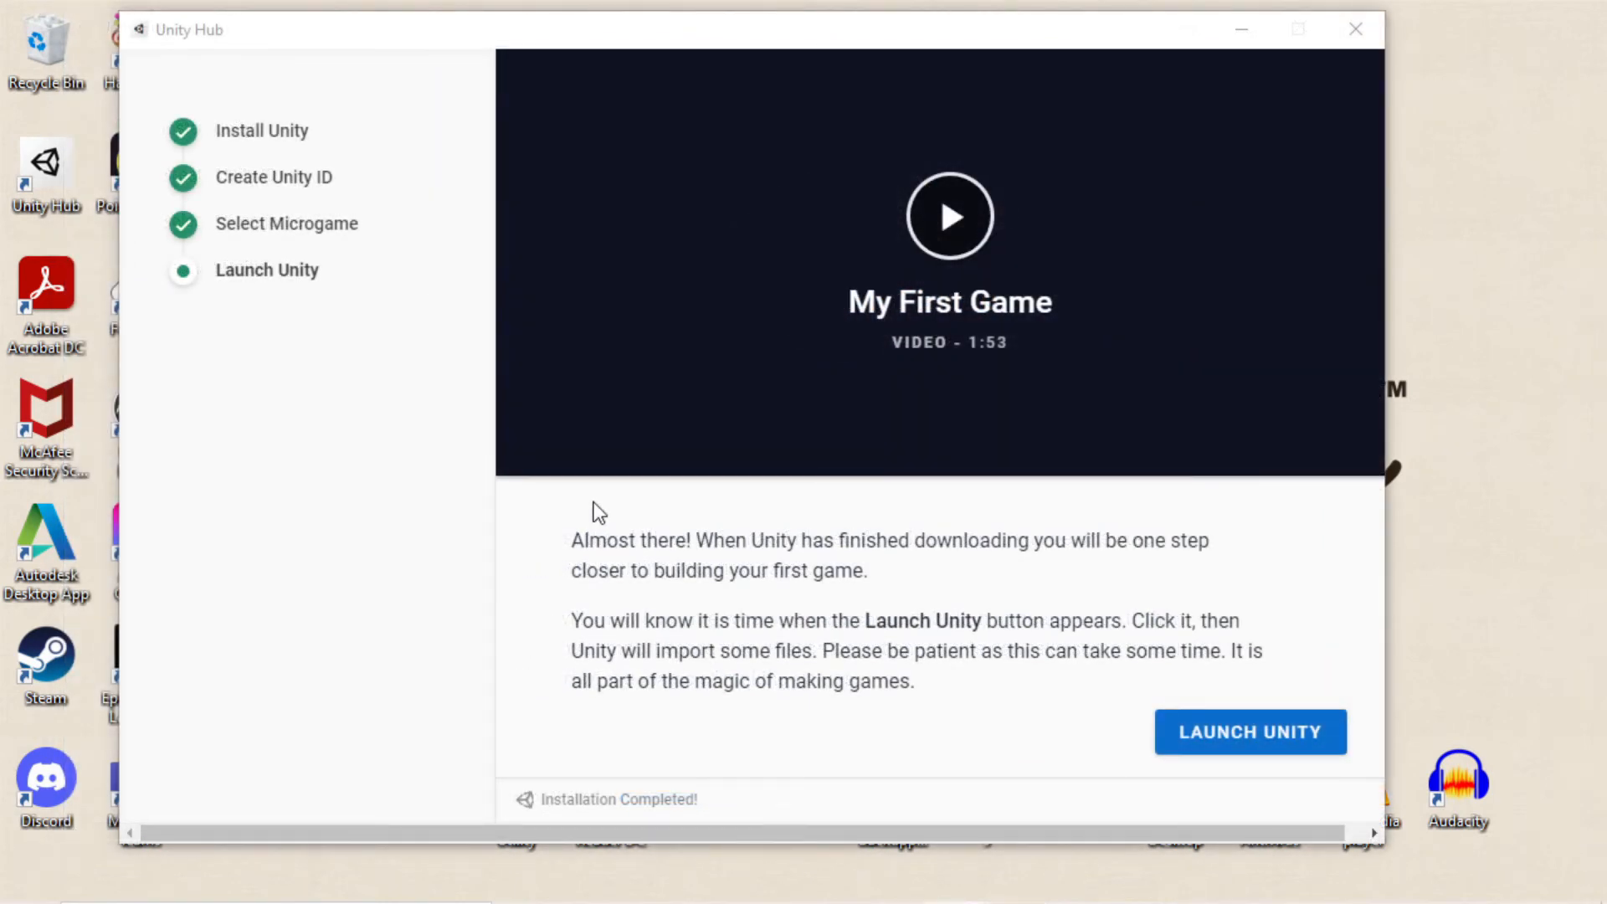
{"action": "left_click", "coordinate": [1258, 736]}
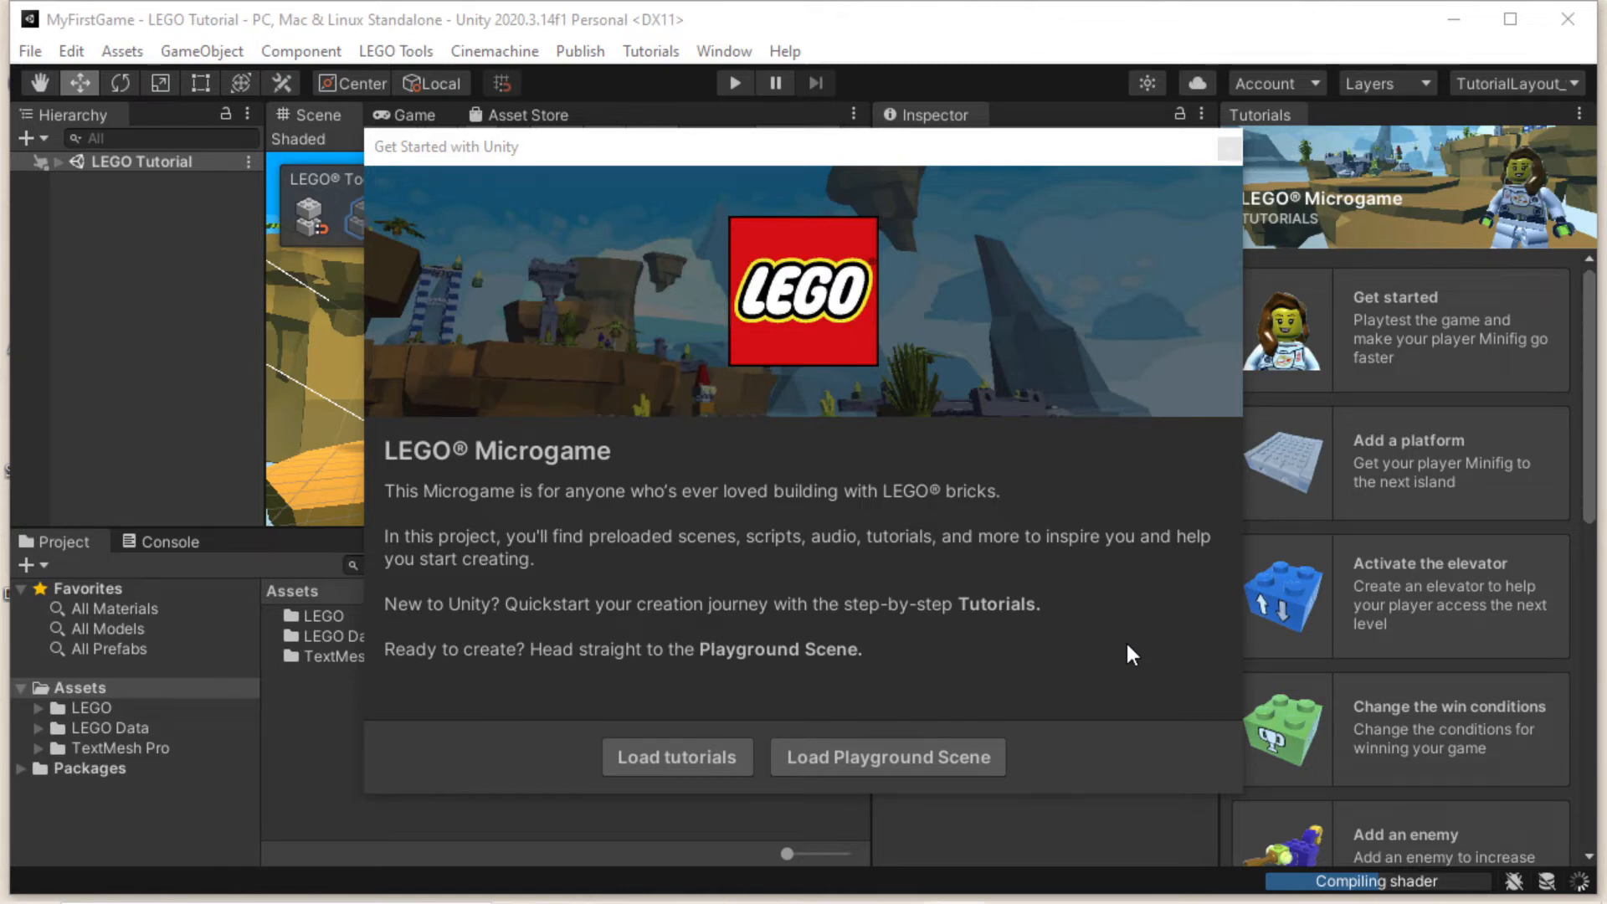
Step: Search Windows for "unity" and switch to Unity Hub
{"action": "left_click", "coordinate": [129, 885]}
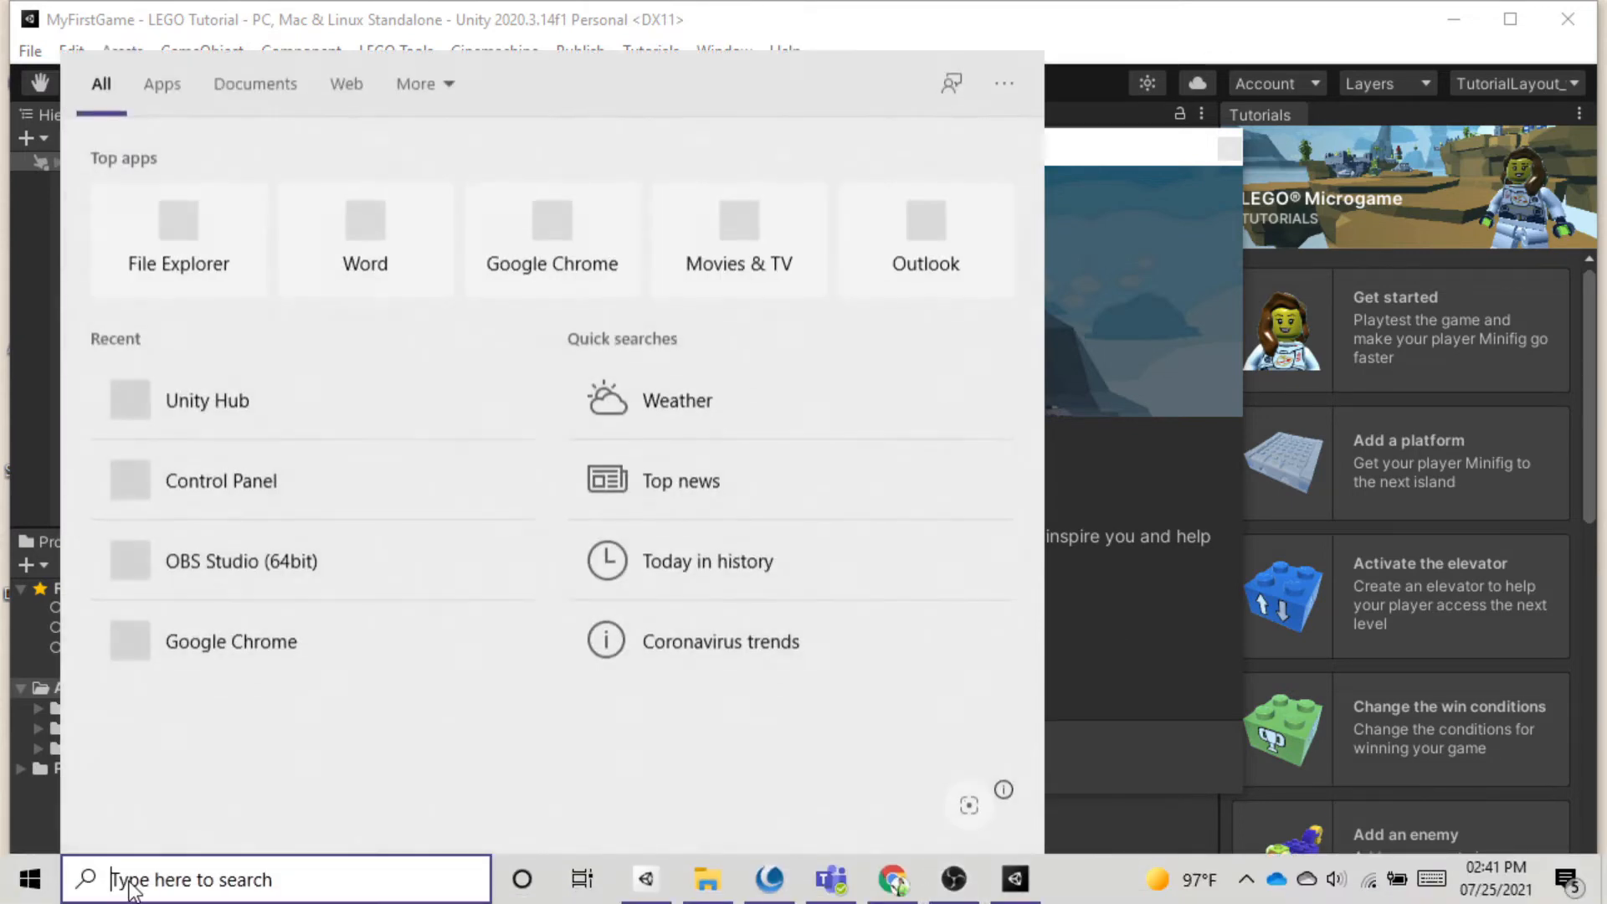
{"action": "type", "text": "unity"}
{"action": "key", "text": "Return"}
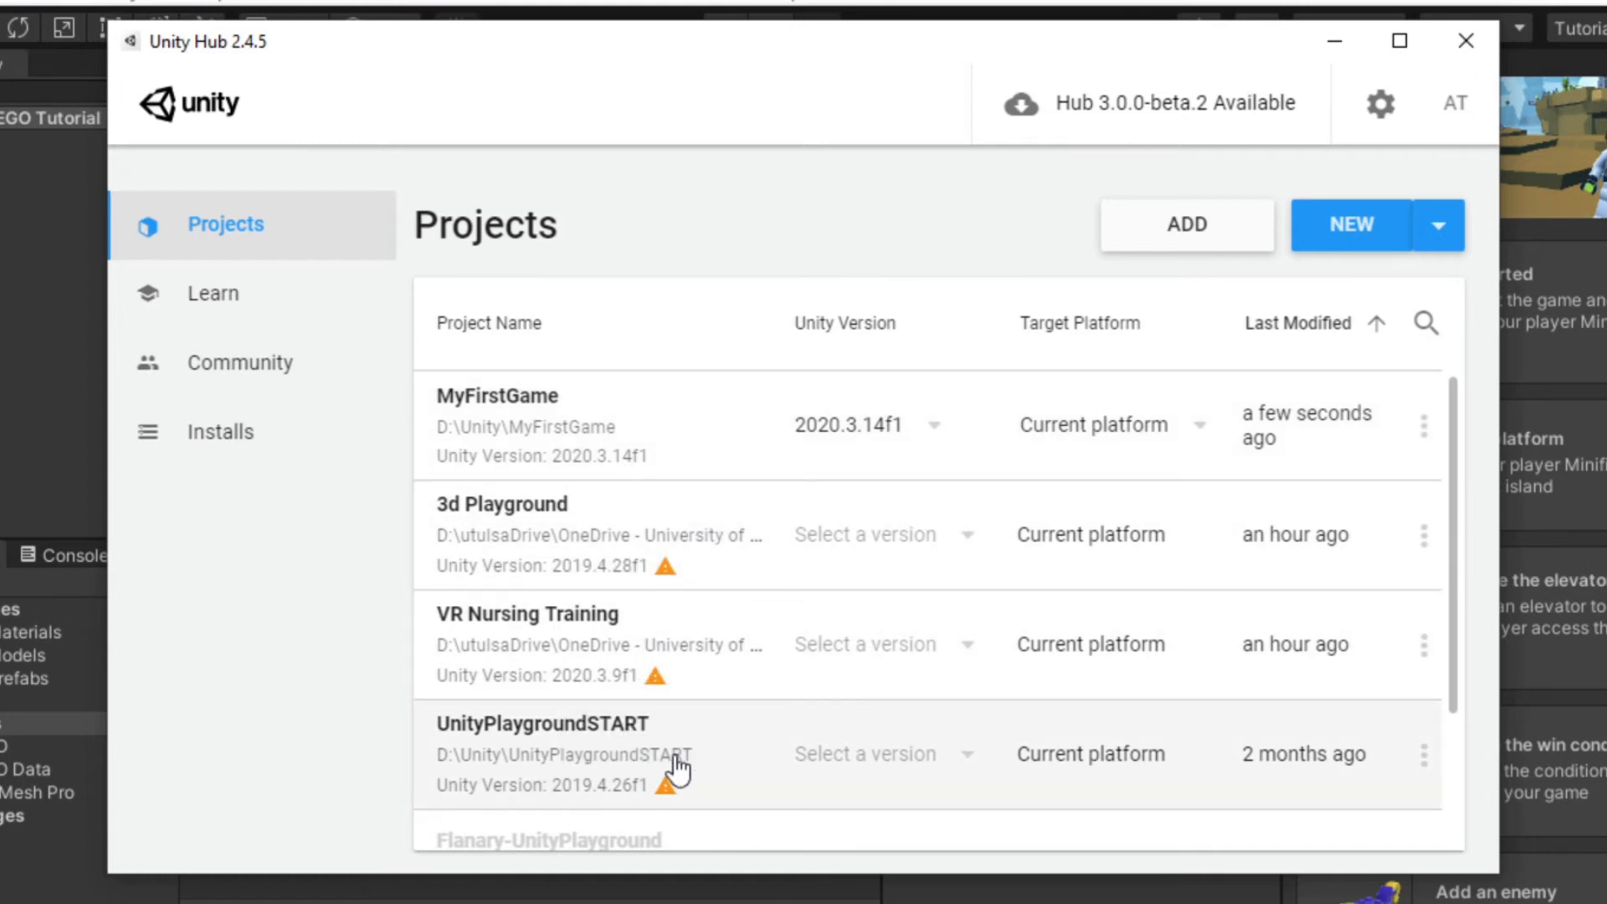
Step: Examine the project list, the installed Unity editors and the Unity Editors folder preference
{"action": "mouse_move", "coordinate": [670, 577]}
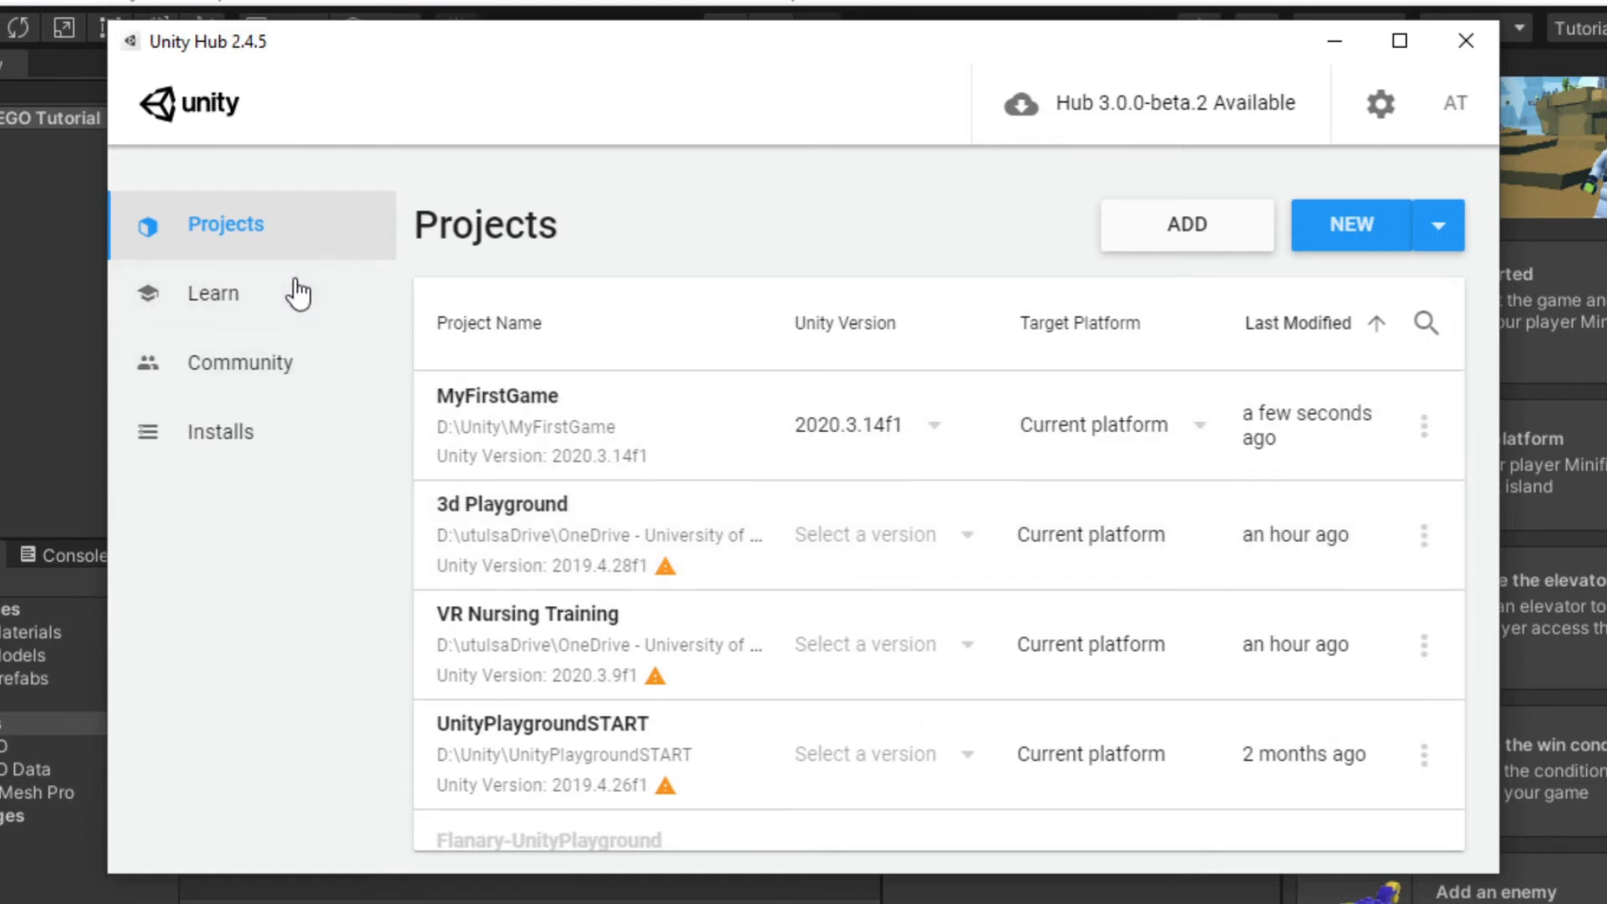
{"action": "left_click", "coordinate": [269, 457]}
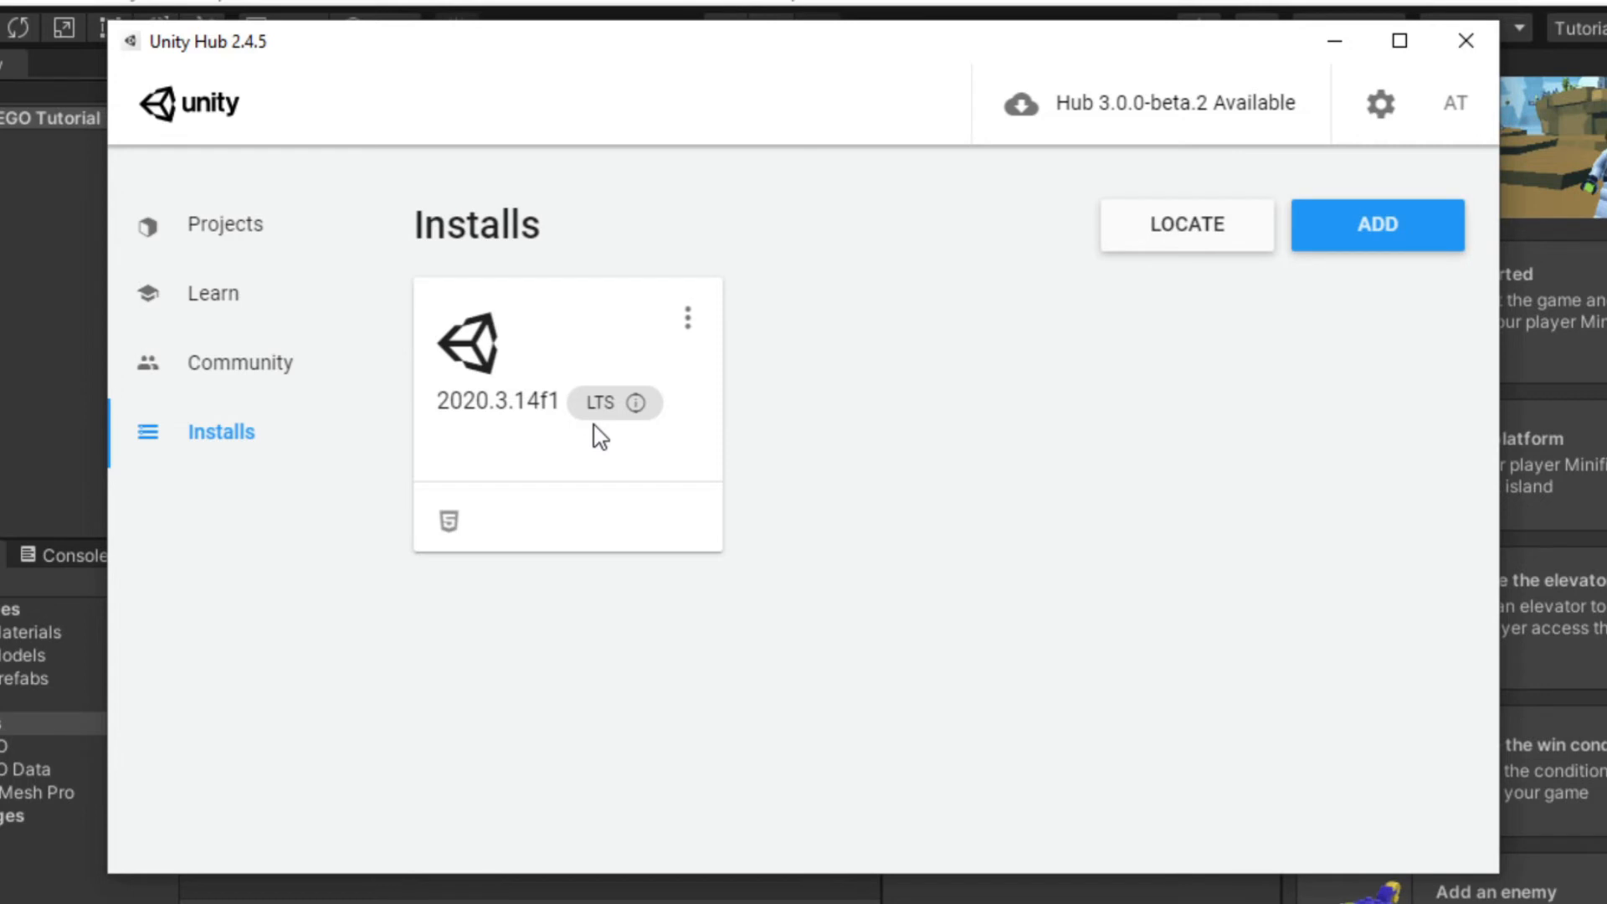
{"action": "mouse_move", "coordinate": [628, 434]}
{"action": "left_click", "coordinate": [1382, 105]}
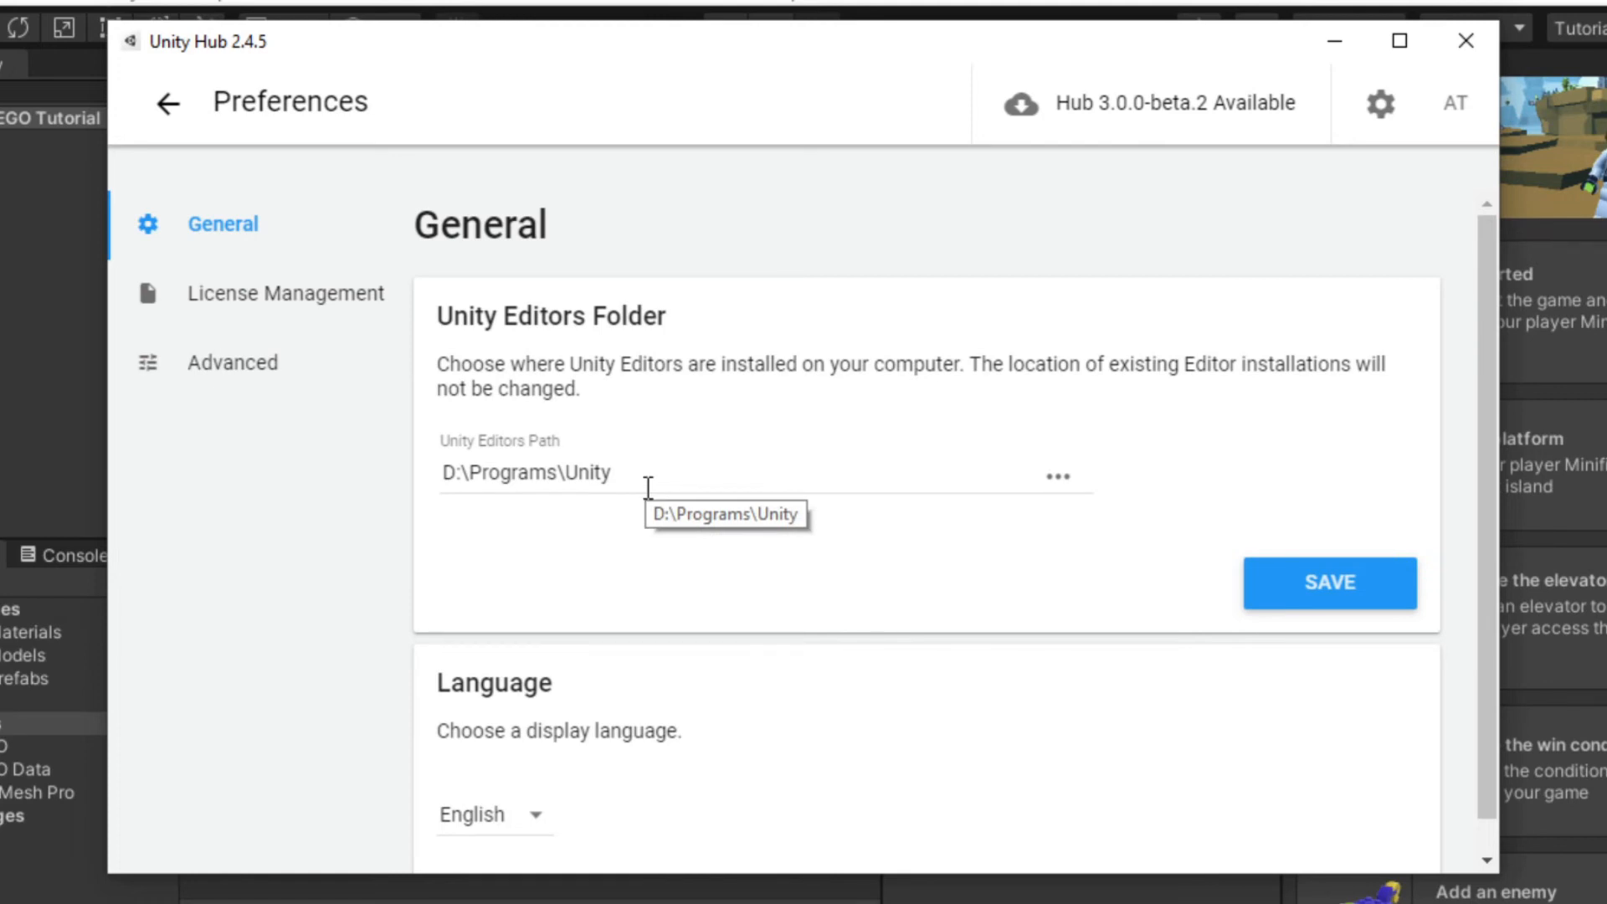
{"action": "left_click", "coordinate": [170, 105]}
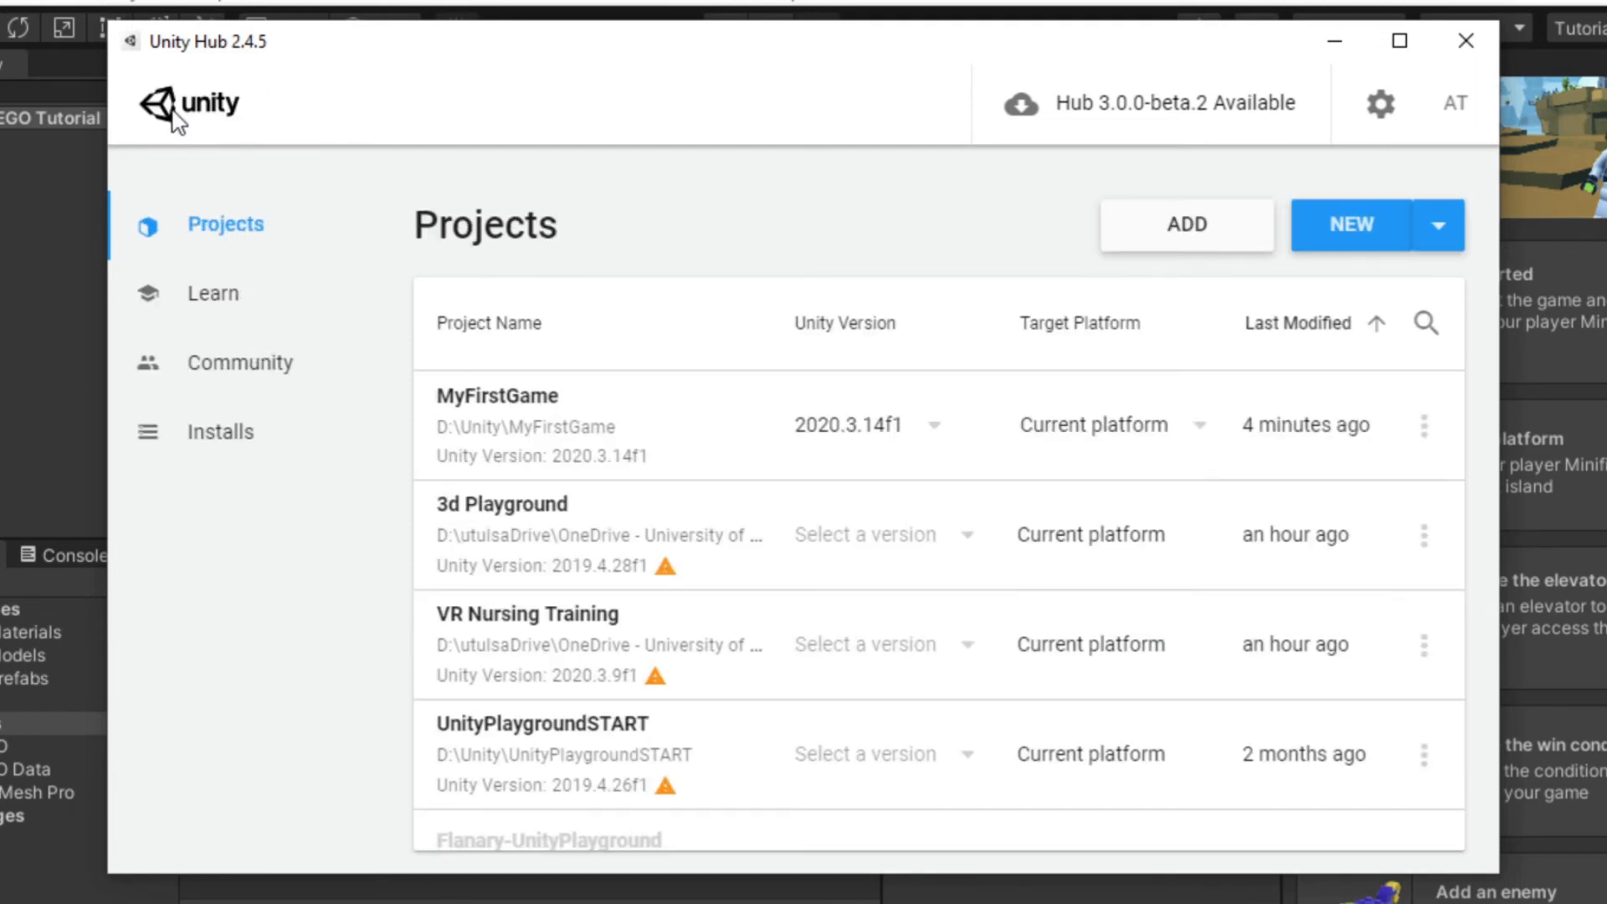
Step: Show the Unity versions that can be added to the installs and examine the recommended, official and pre-release options
{"action": "left_click", "coordinate": [227, 444]}
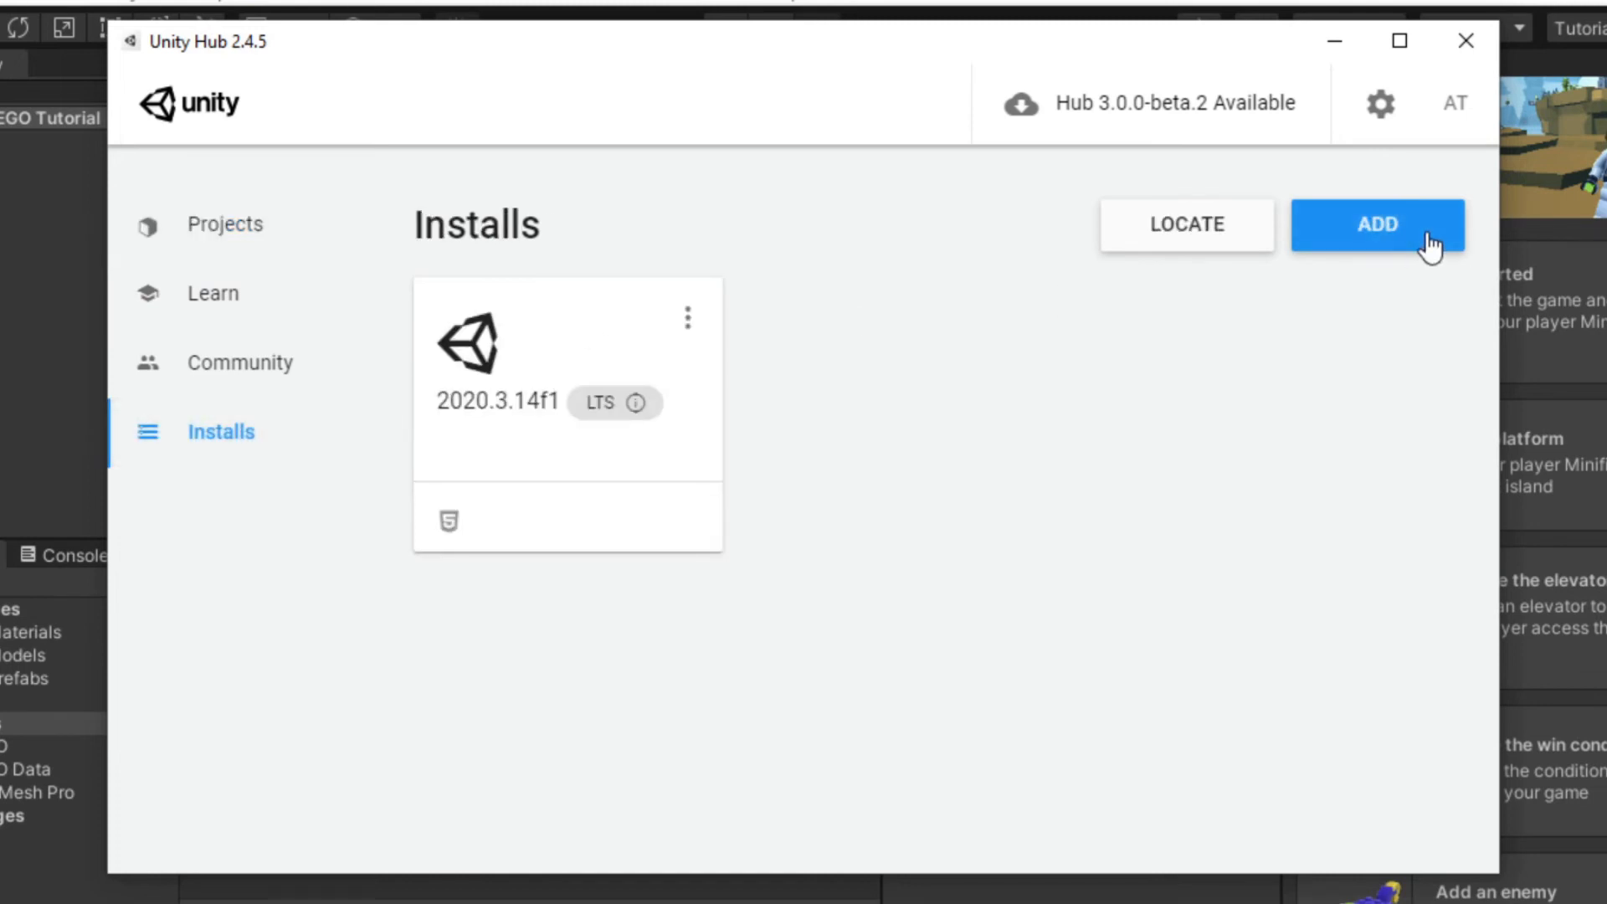
{"action": "left_click", "coordinate": [1424, 235]}
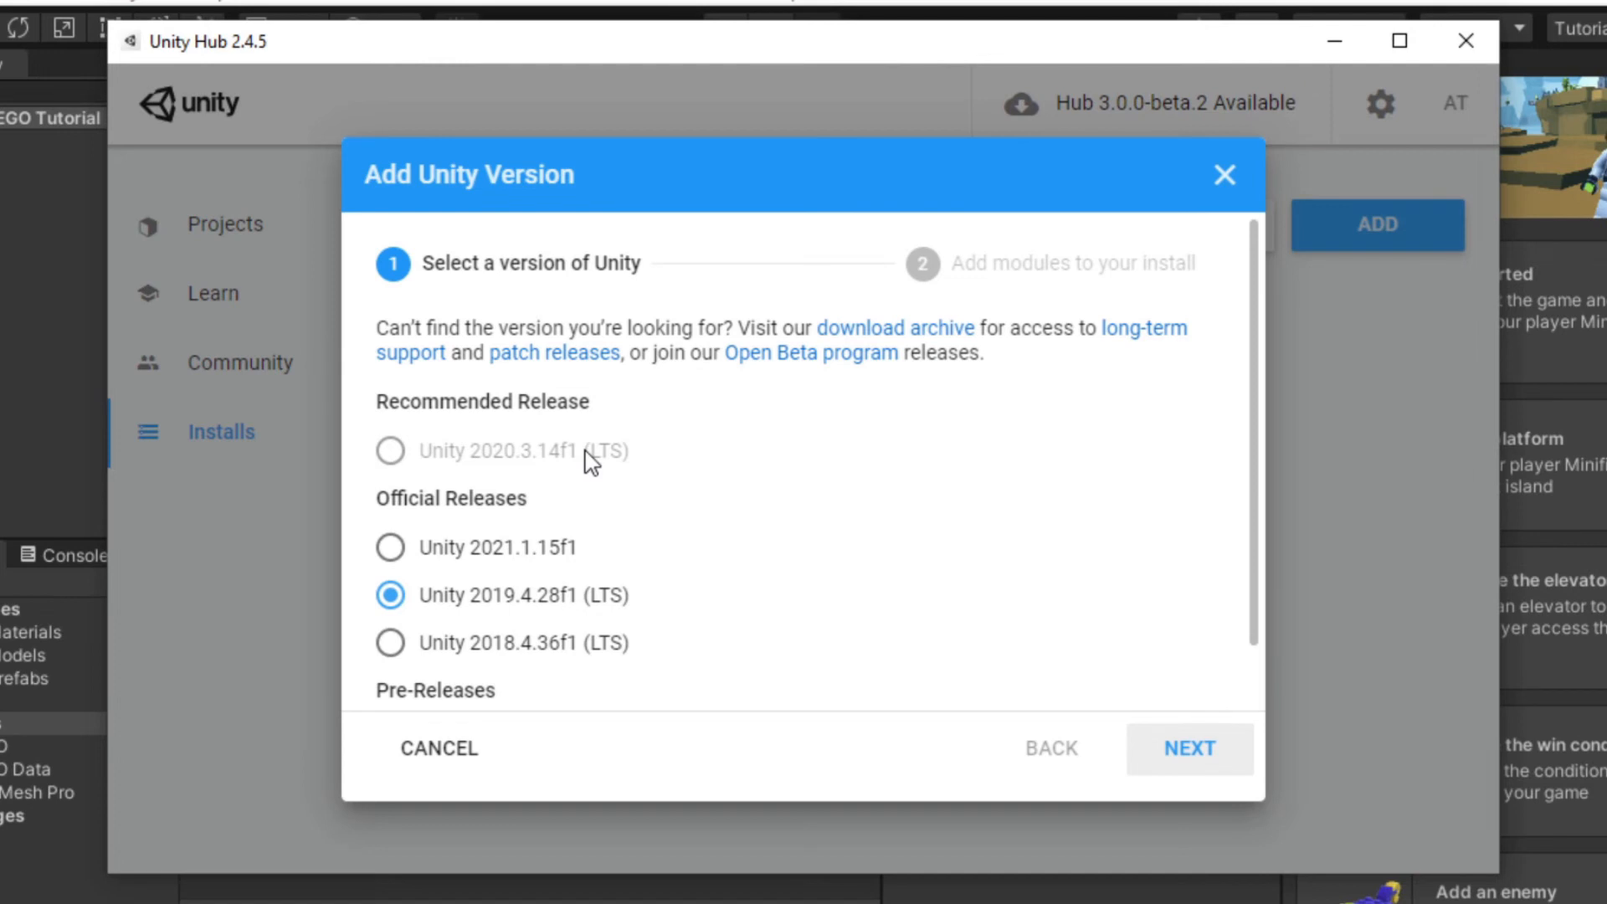
{"action": "scroll", "coordinate": [588, 460], "scroll_direction": "down", "scroll_amount": 1}
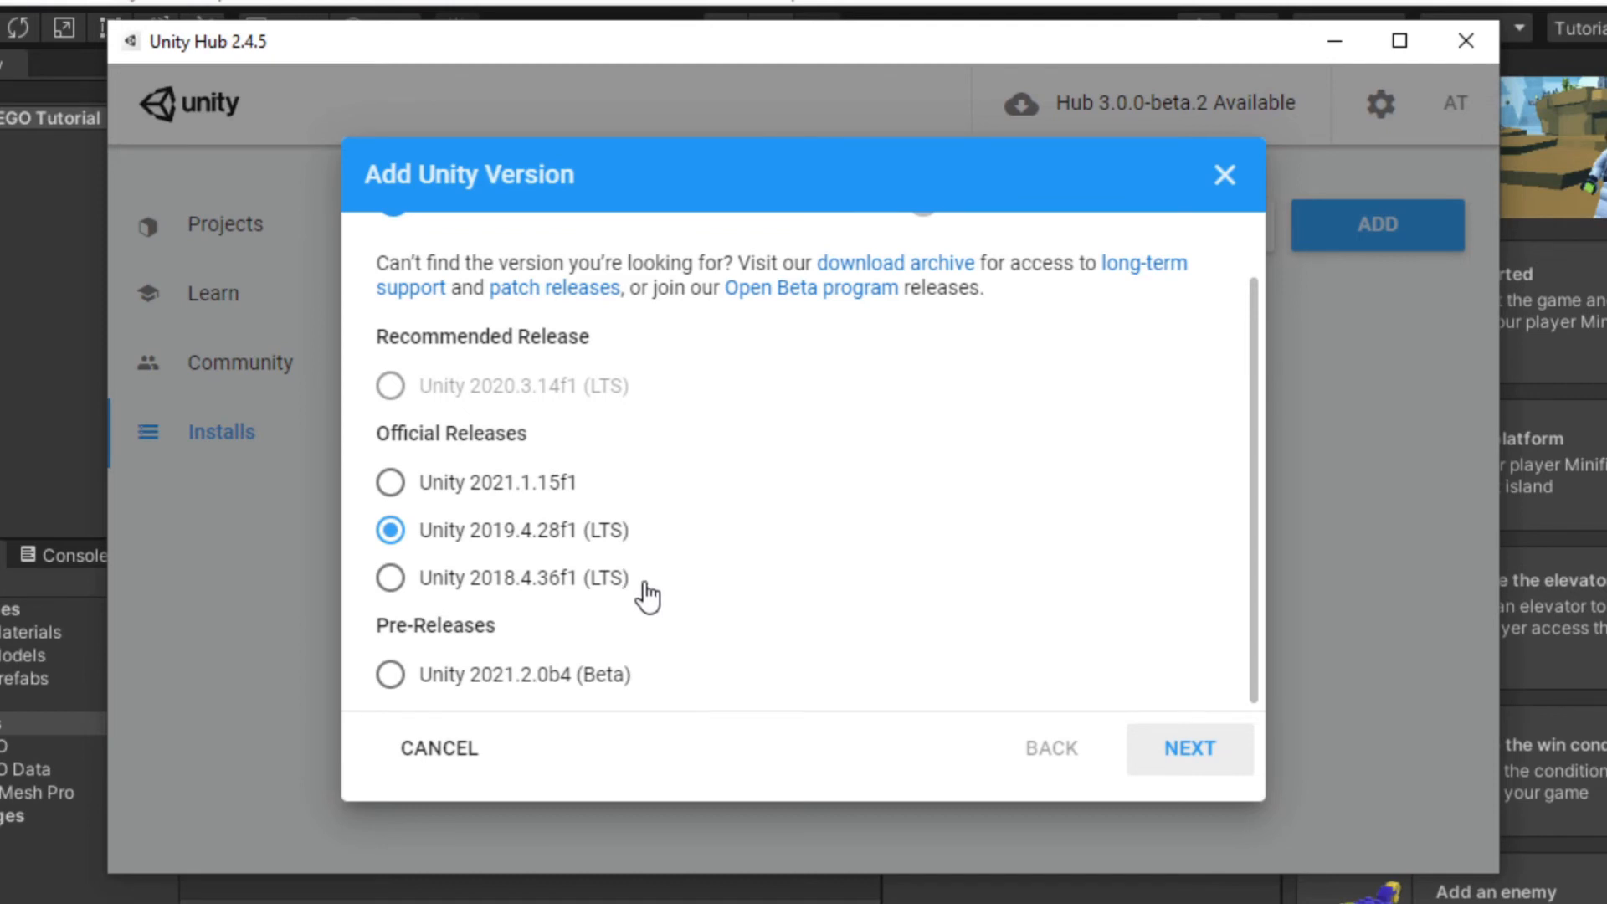
{"action": "scroll", "coordinate": [647, 595], "scroll_direction": "up", "scroll_amount": 1}
{"action": "scroll", "coordinate": [646, 595], "scroll_direction": "down", "scroll_amount": 1}
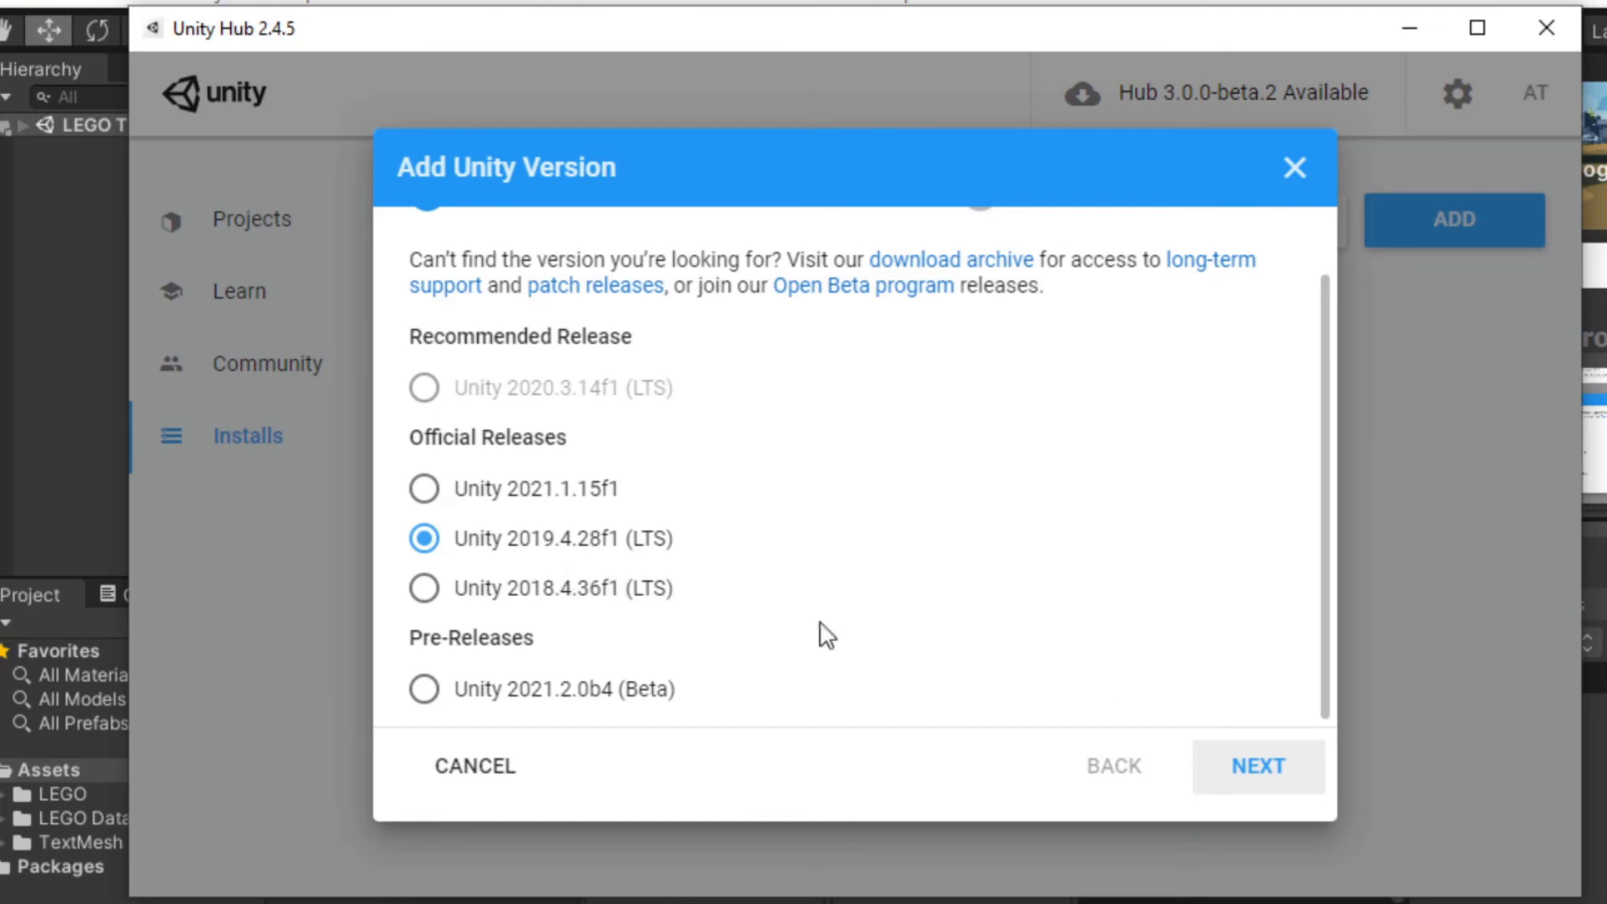
Step: Examine the platform, documentation and language modules offered for Unity 2019.4.28f1 (LTS), and close the dialog without installing
{"action": "left_click", "coordinate": [1310, 782]}
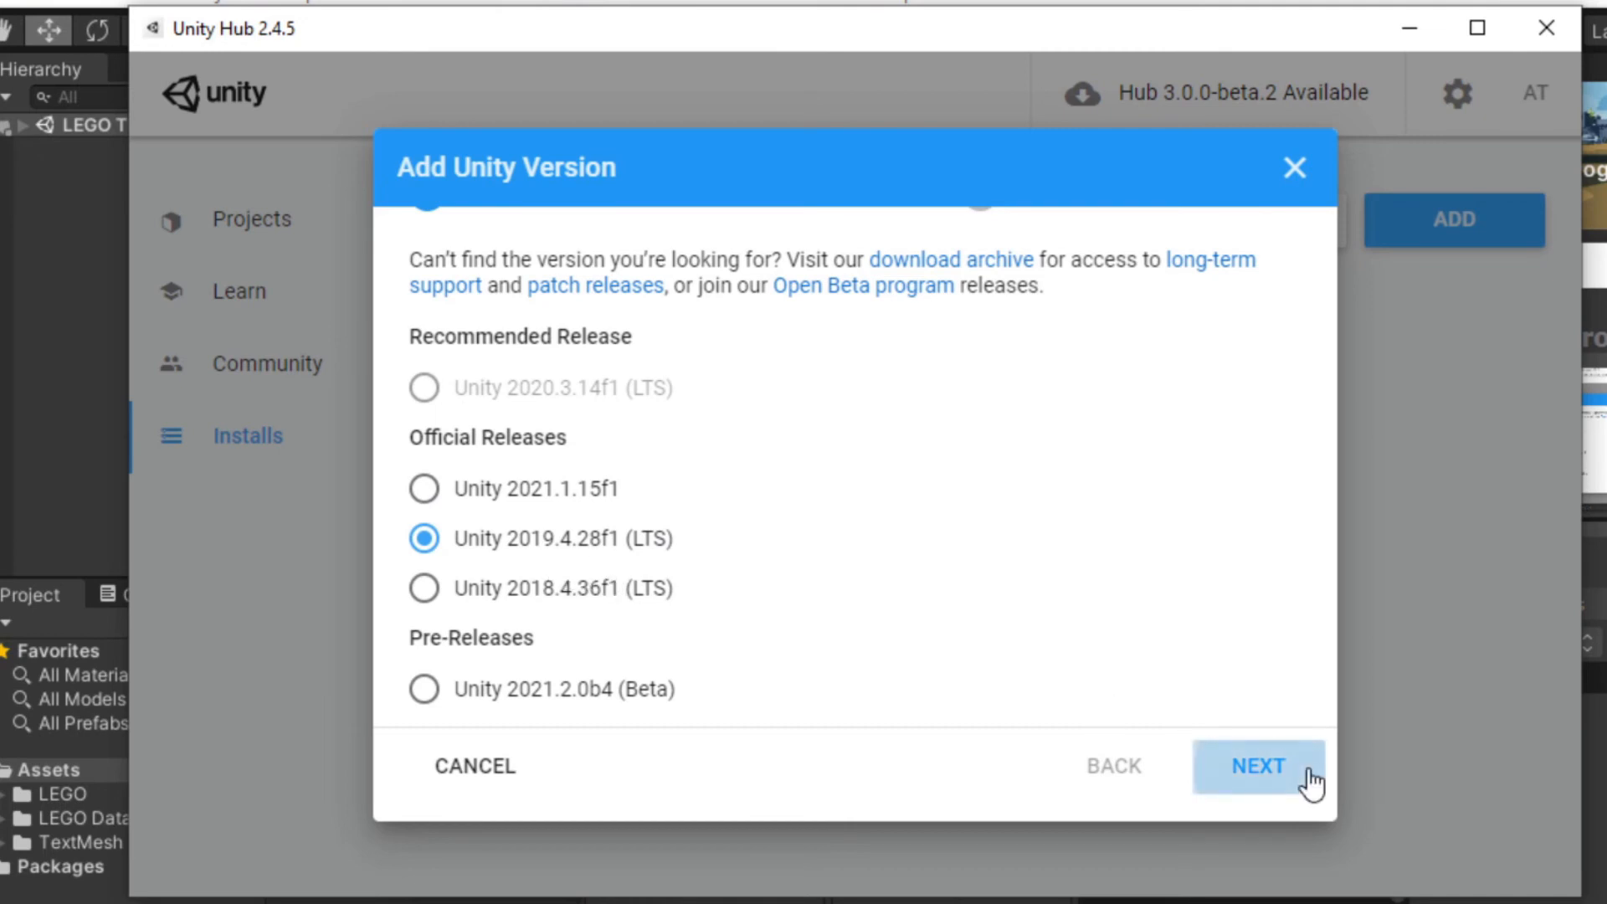
{"action": "scroll", "coordinate": [742, 445], "scroll_direction": "down", "scroll_amount": 6}
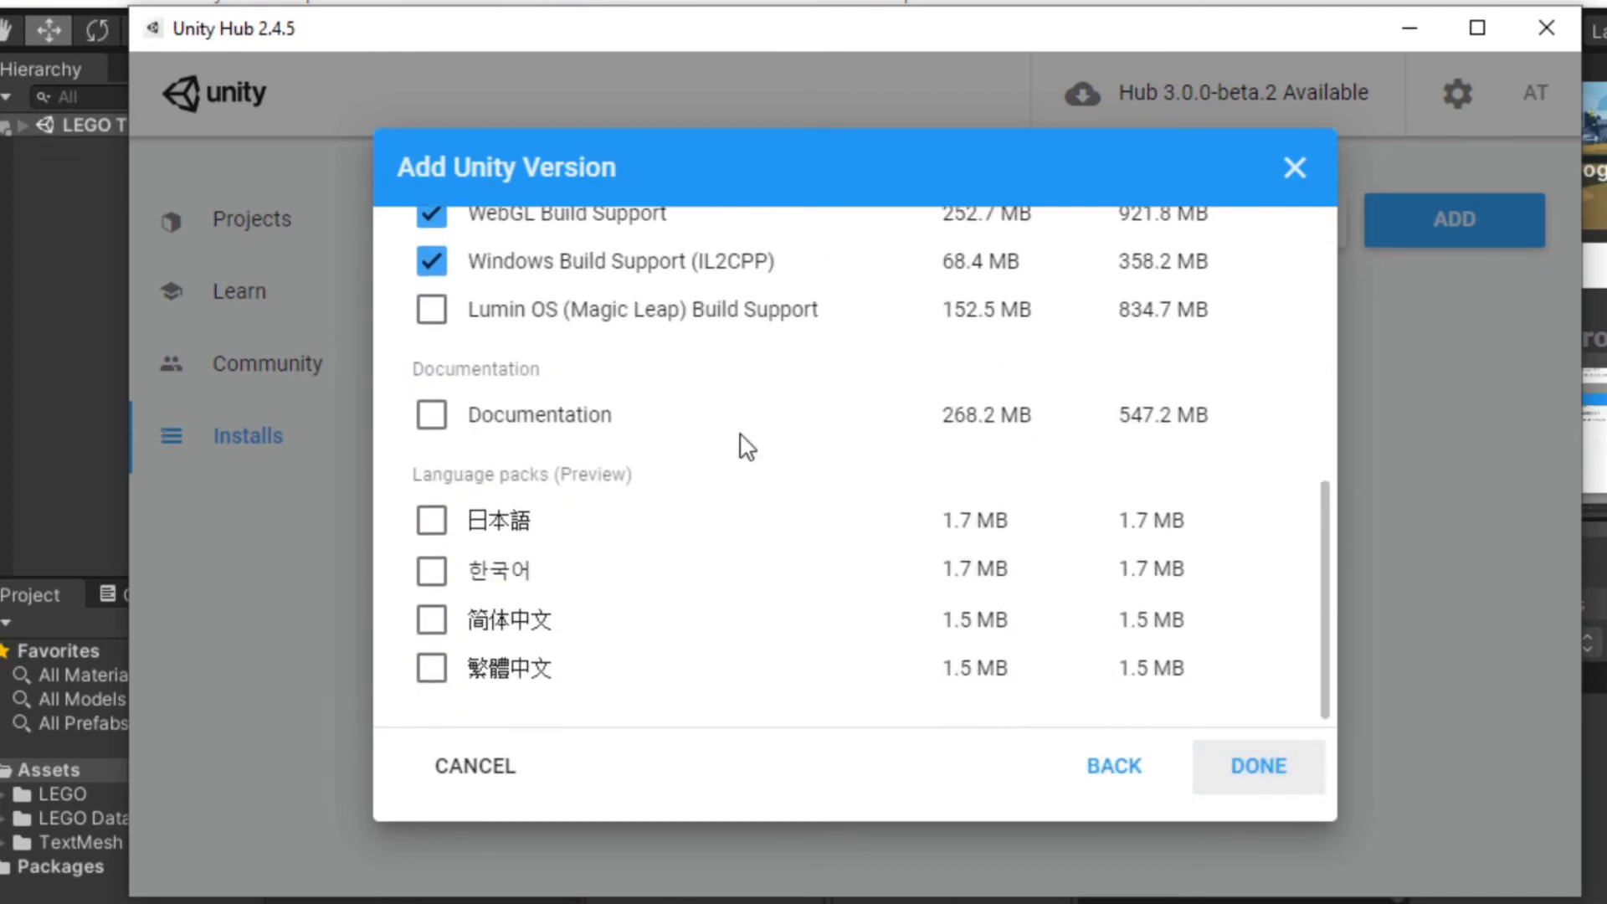
{"action": "scroll", "coordinate": [742, 444], "scroll_direction": "up", "scroll_amount": 6}
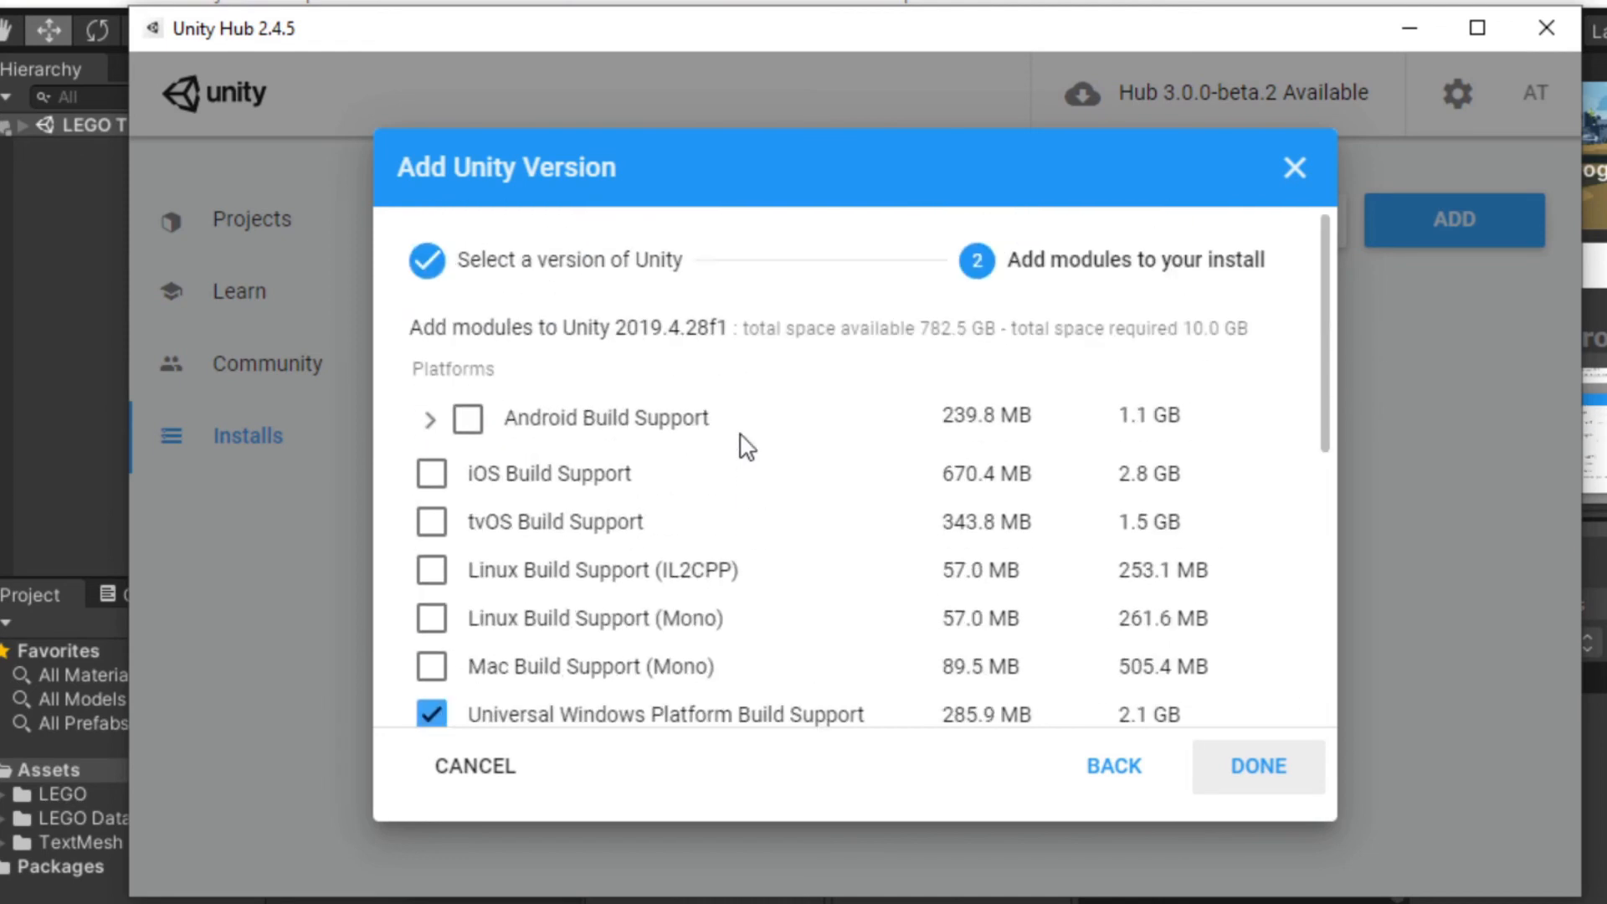
{"action": "scroll", "coordinate": [742, 444], "scroll_direction": "down", "scroll_amount": 3}
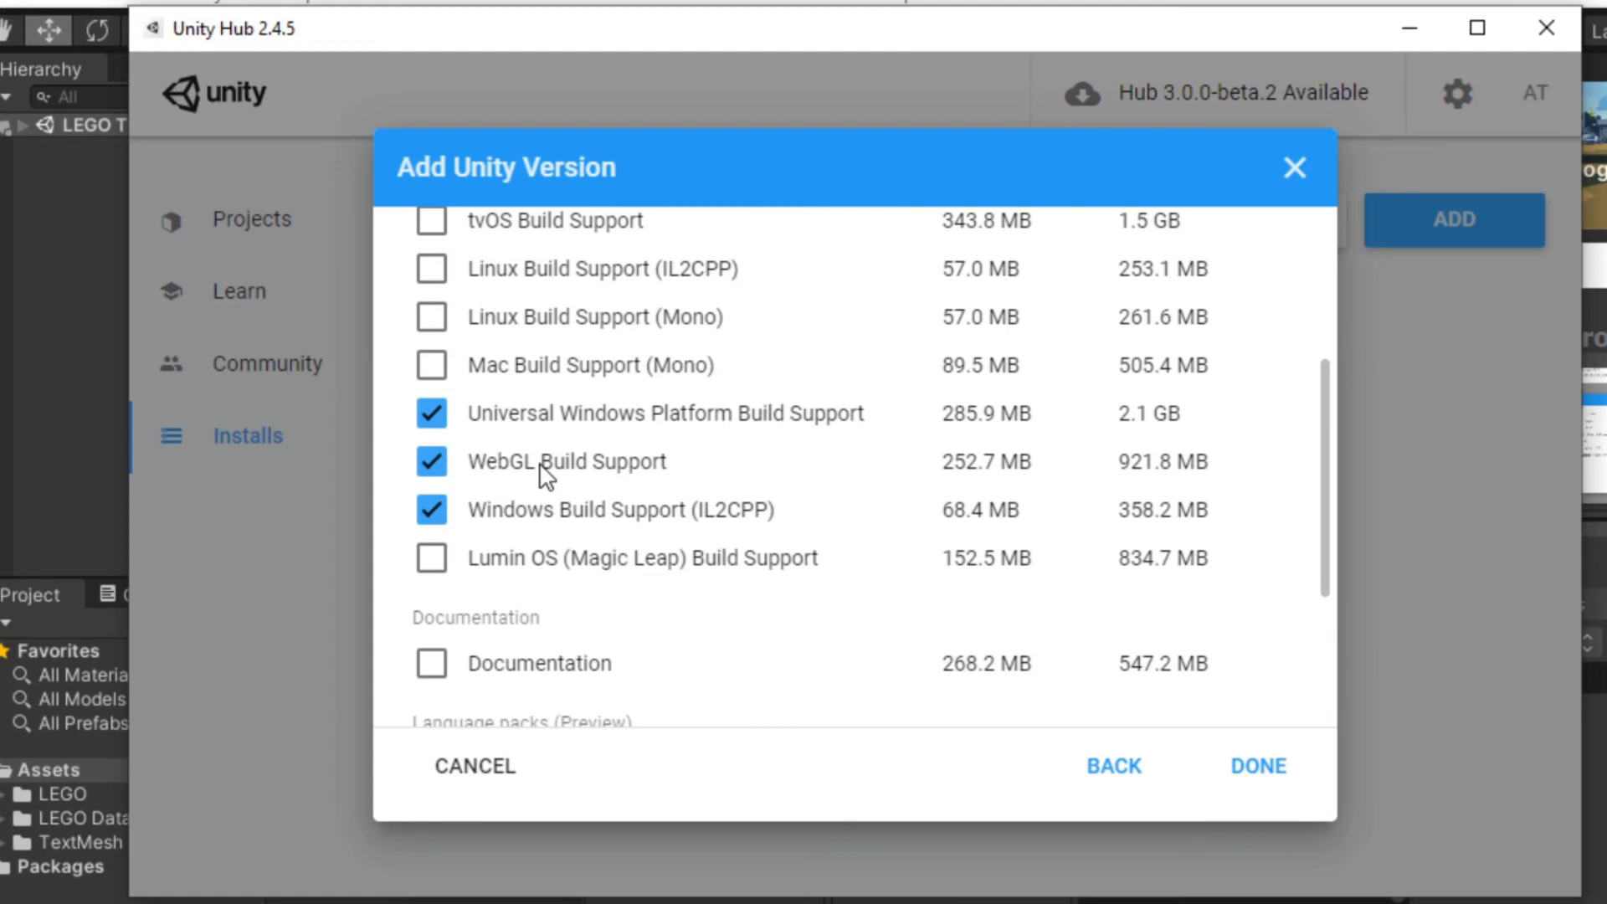
{"action": "scroll", "coordinate": [544, 475], "scroll_direction": "down", "scroll_amount": 3}
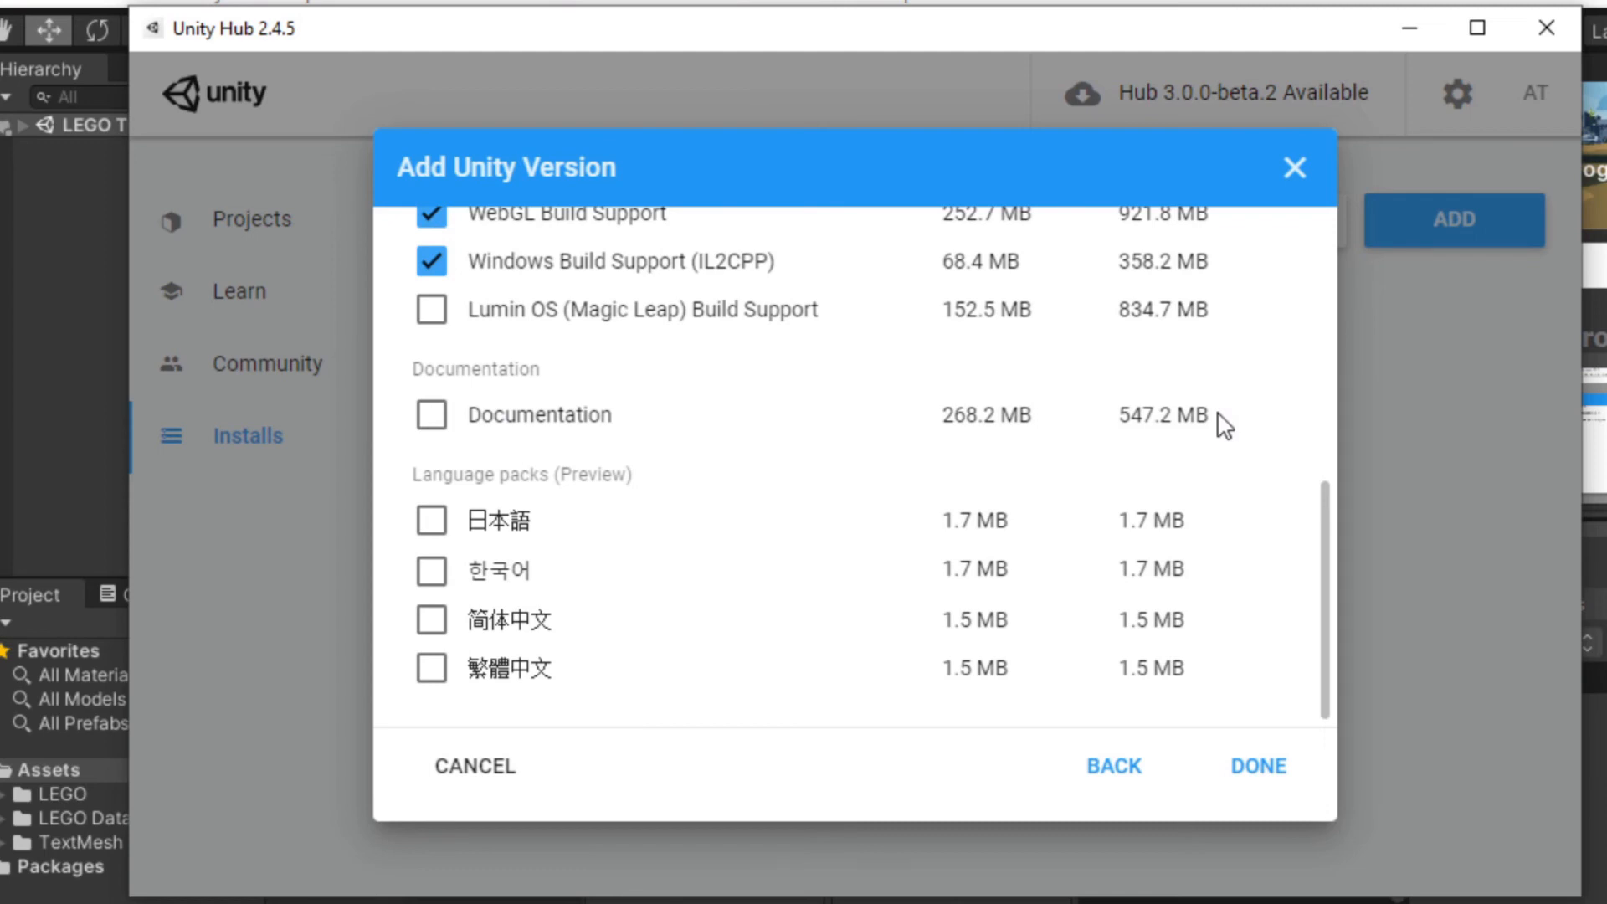
{"action": "scroll", "coordinate": [1222, 425], "scroll_direction": "up", "scroll_amount": 2}
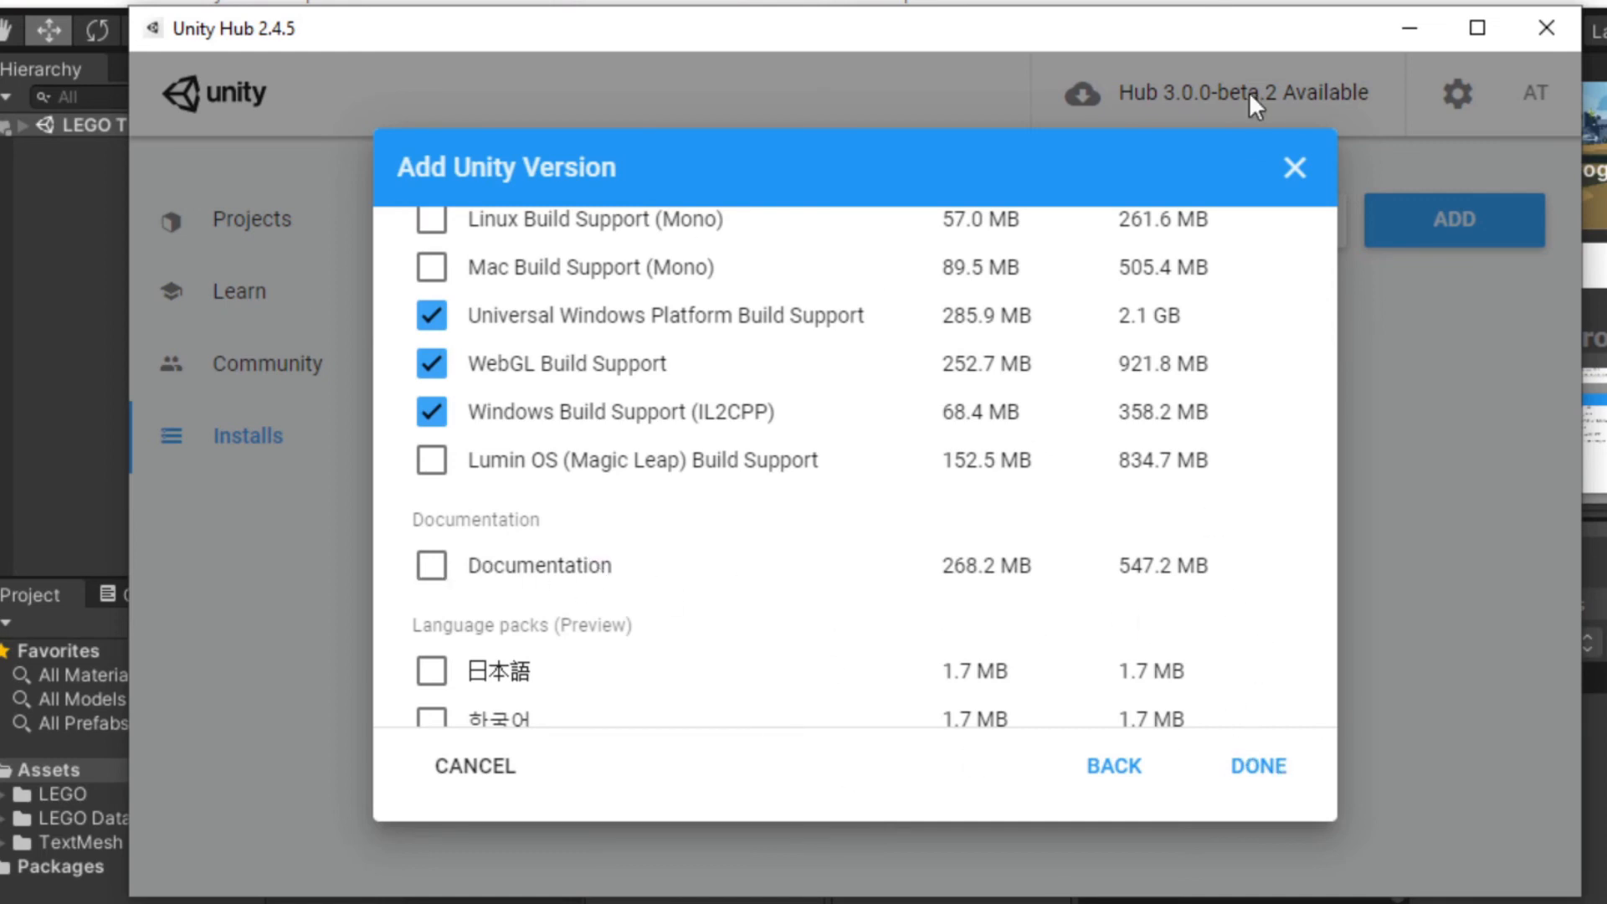
{"action": "left_click", "coordinate": [1295, 168]}
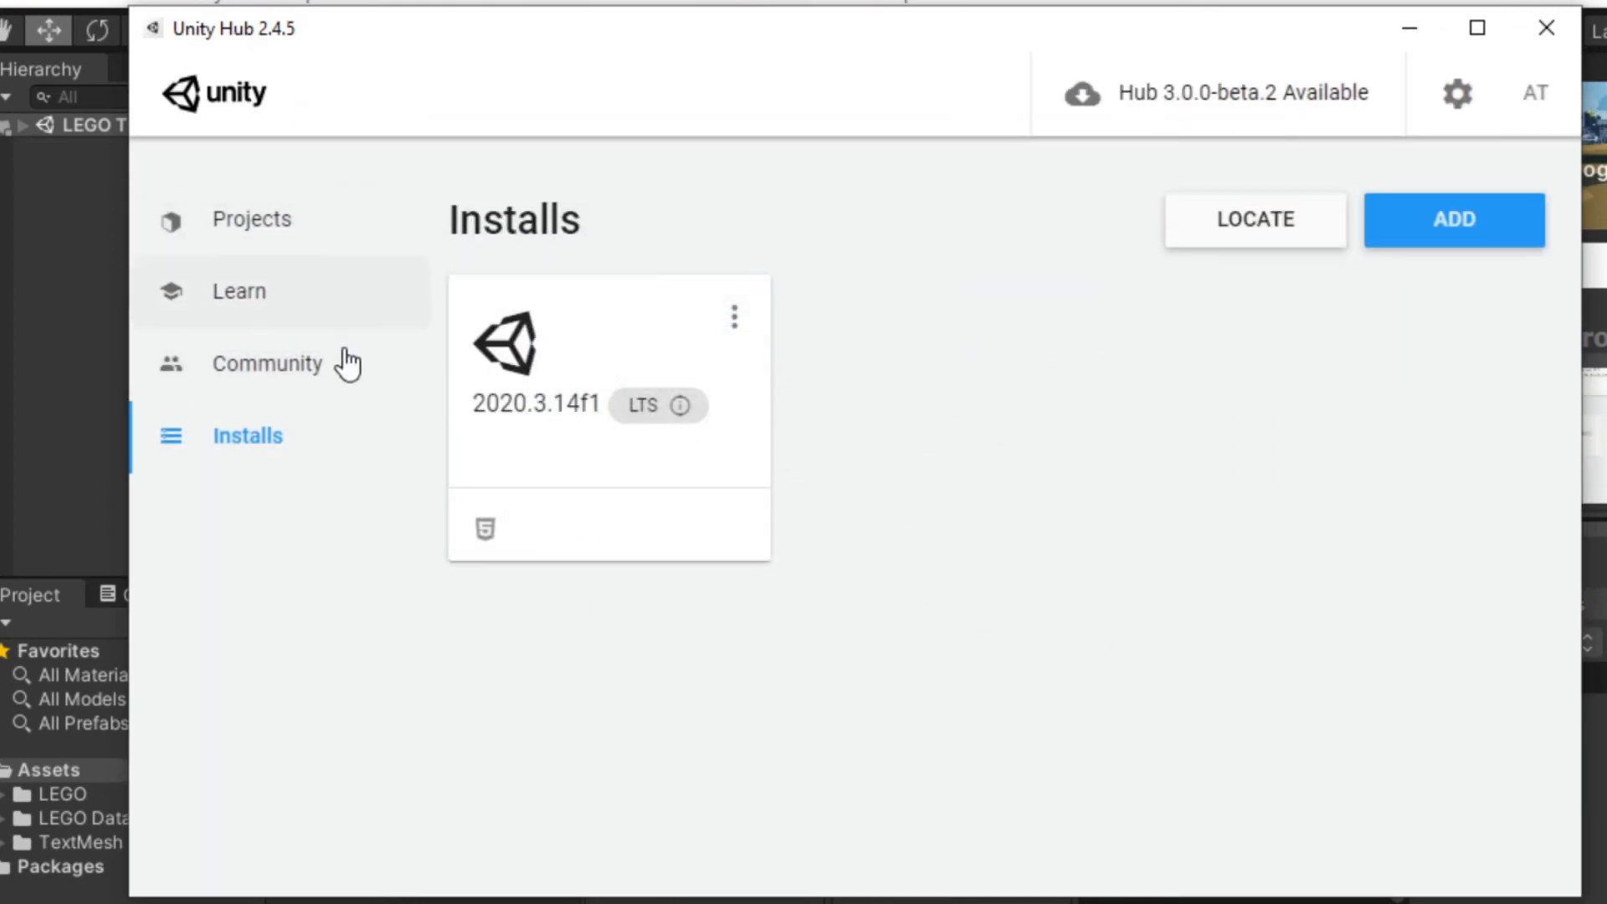
Step: Review the project list, browse the Learn section's projects and tutorials, and show the Community resources
{"action": "left_click", "coordinate": [263, 228]}
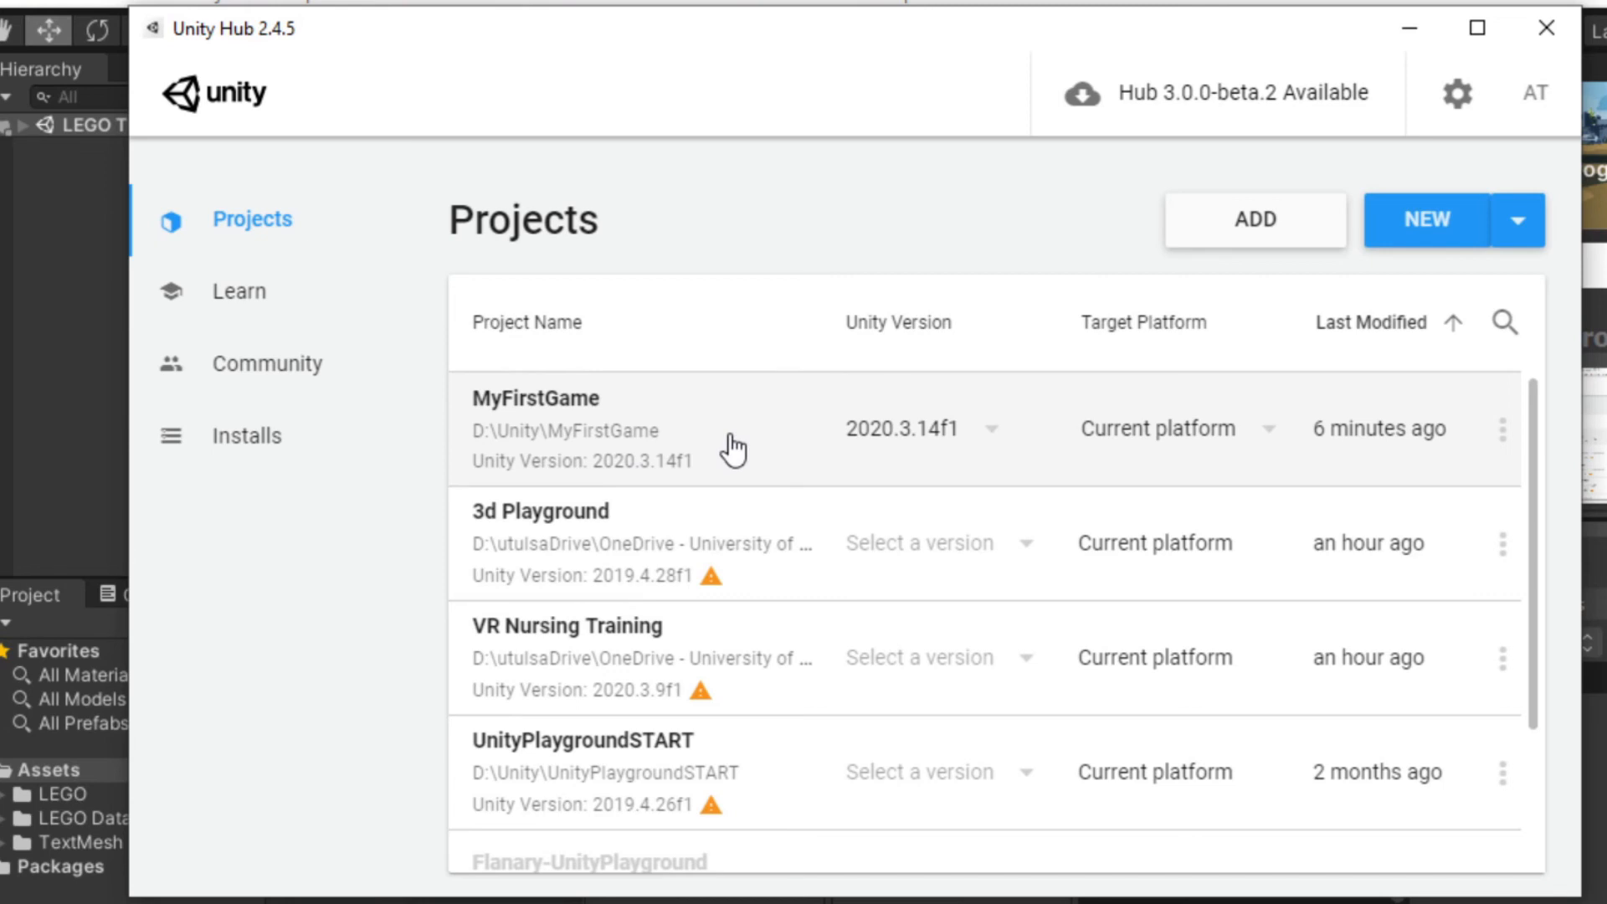
{"action": "left_click", "coordinate": [313, 337]}
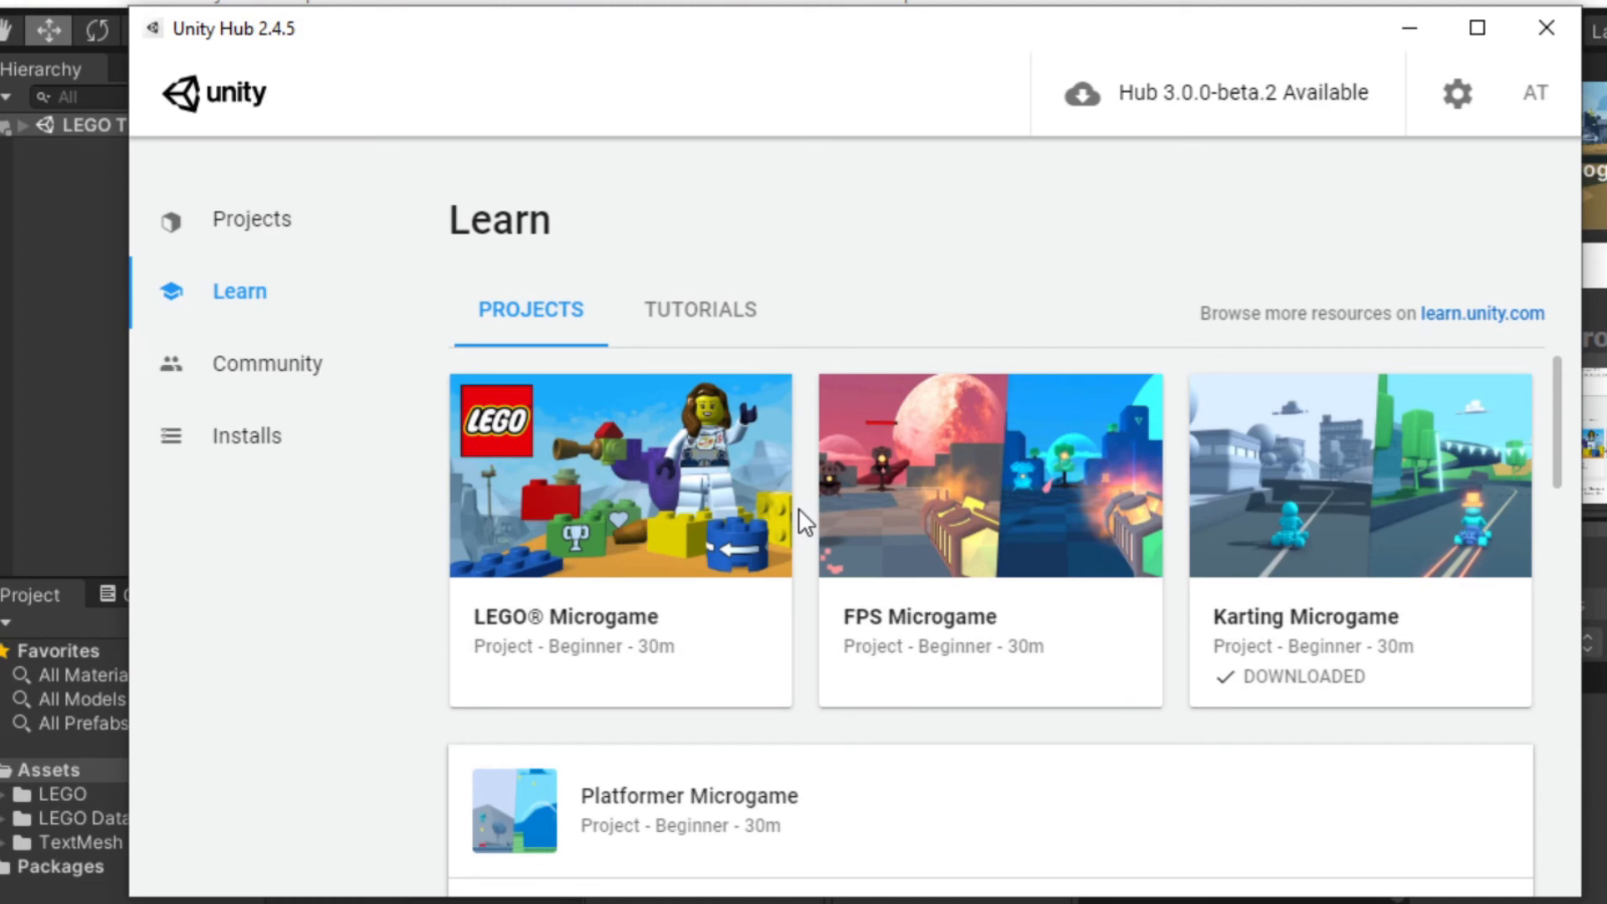
{"action": "left_click", "coordinate": [725, 314]}
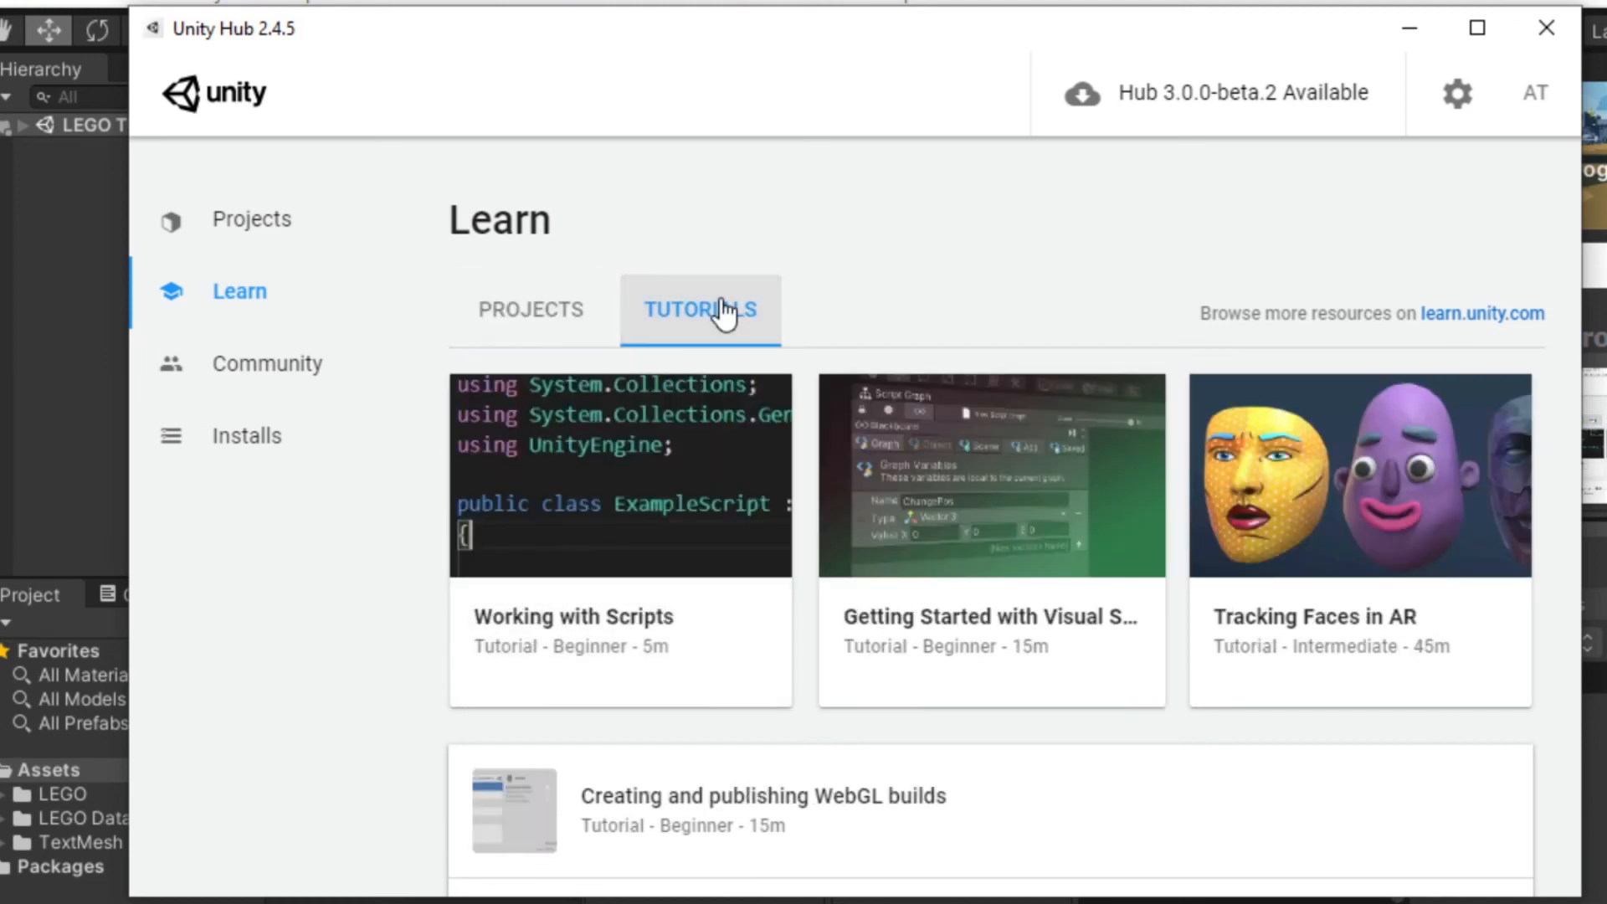
{"action": "scroll", "coordinate": [976, 678], "scroll_direction": "down", "scroll_amount": 5}
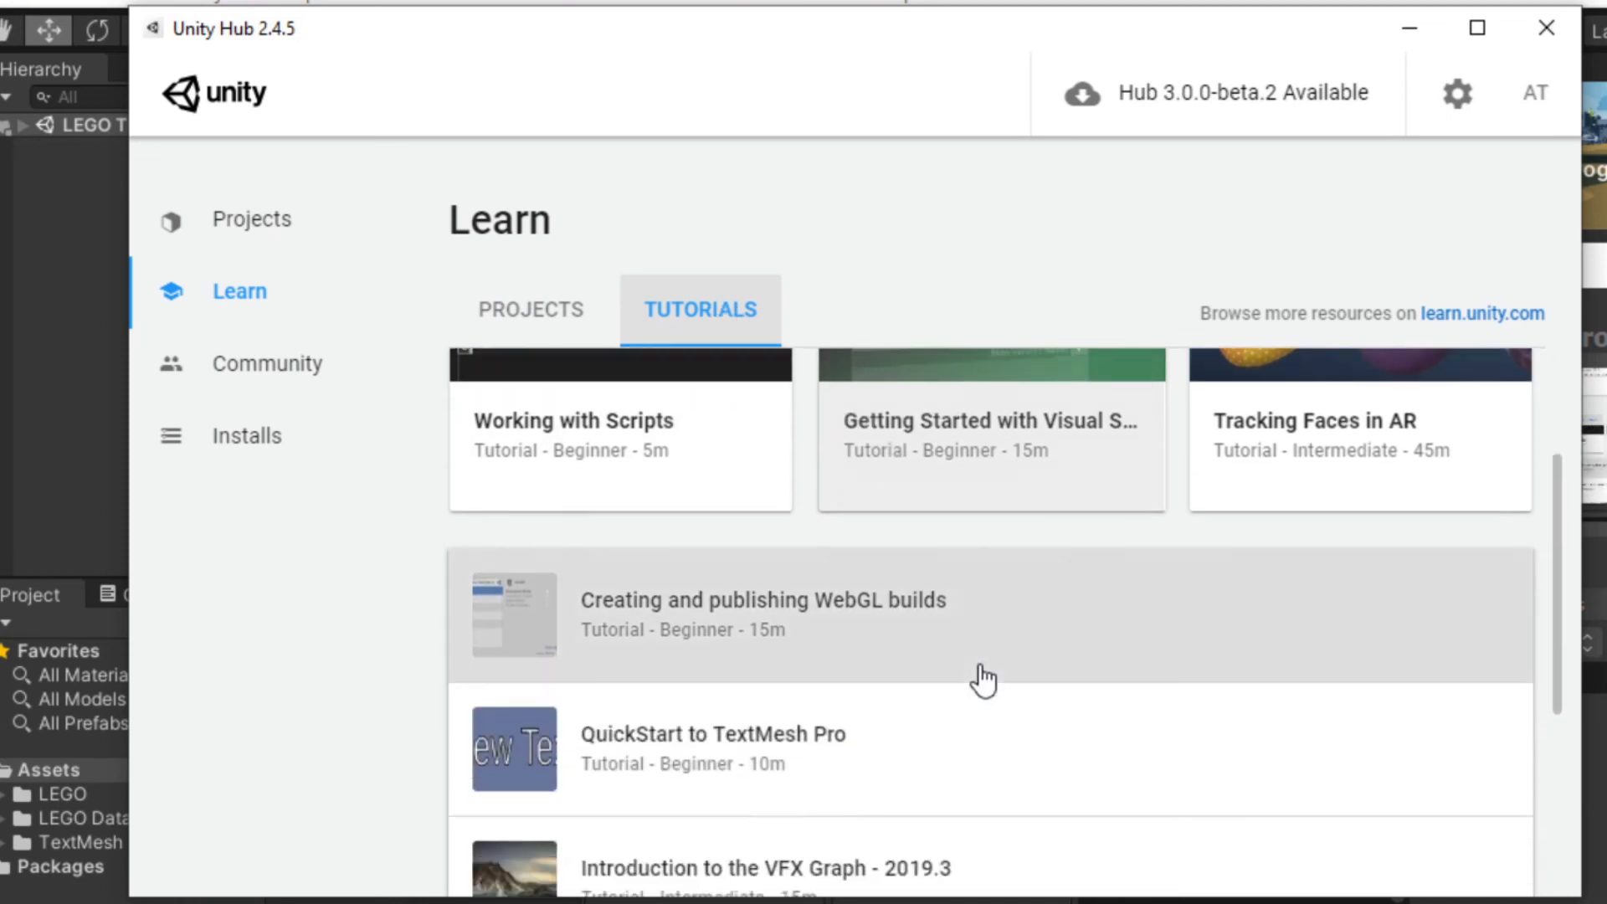
{"action": "scroll", "coordinate": [984, 679], "scroll_direction": "down", "scroll_amount": 1}
{"action": "scroll", "coordinate": [982, 678], "scroll_direction": "up", "scroll_amount": 6}
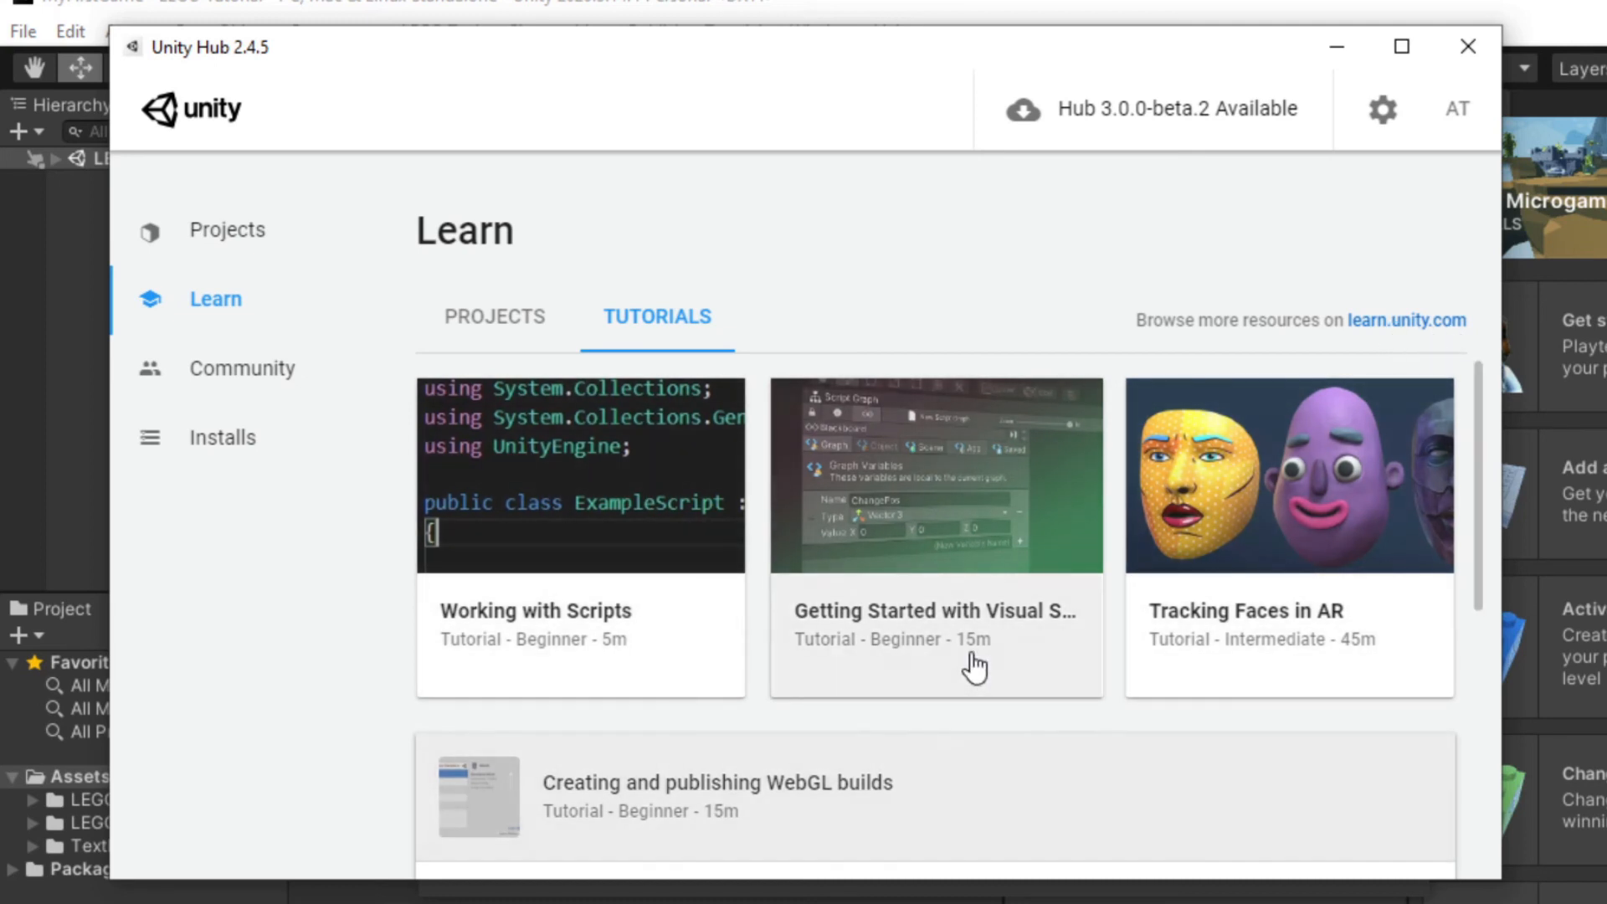
{"action": "left_click", "coordinate": [200, 400]}
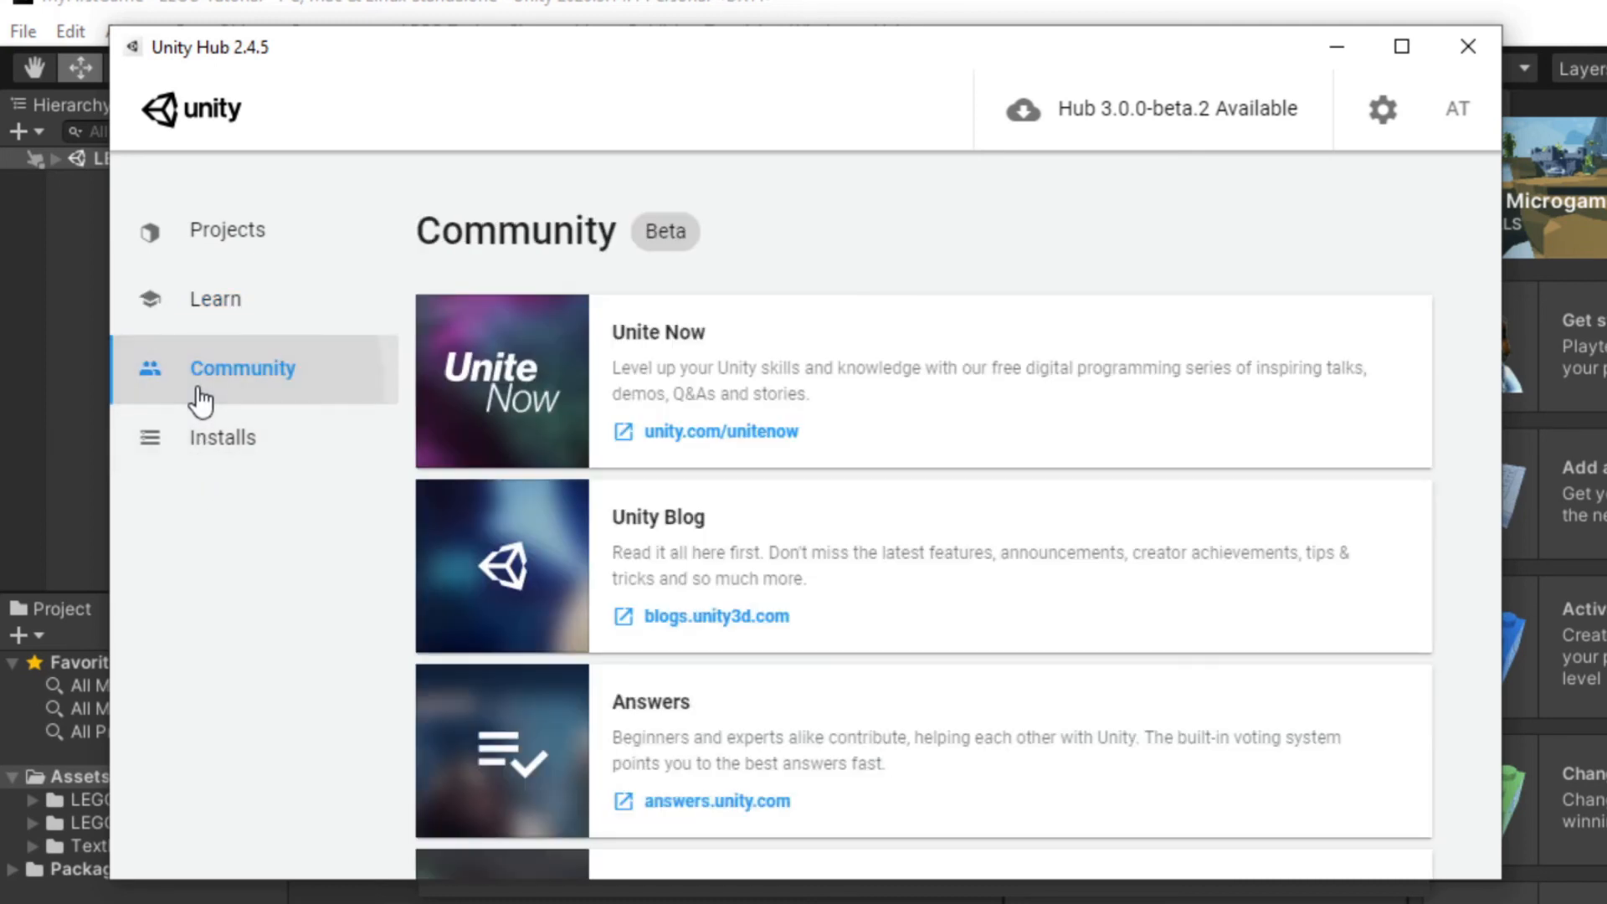
Step: Examine the resources listed in the Community section of Unity Hub, and return to the project list
{"action": "scroll", "coordinate": [921, 485], "scroll_direction": "down", "scroll_amount": 4}
{"action": "scroll", "coordinate": [937, 500], "scroll_direction": "down", "scroll_amount": 4}
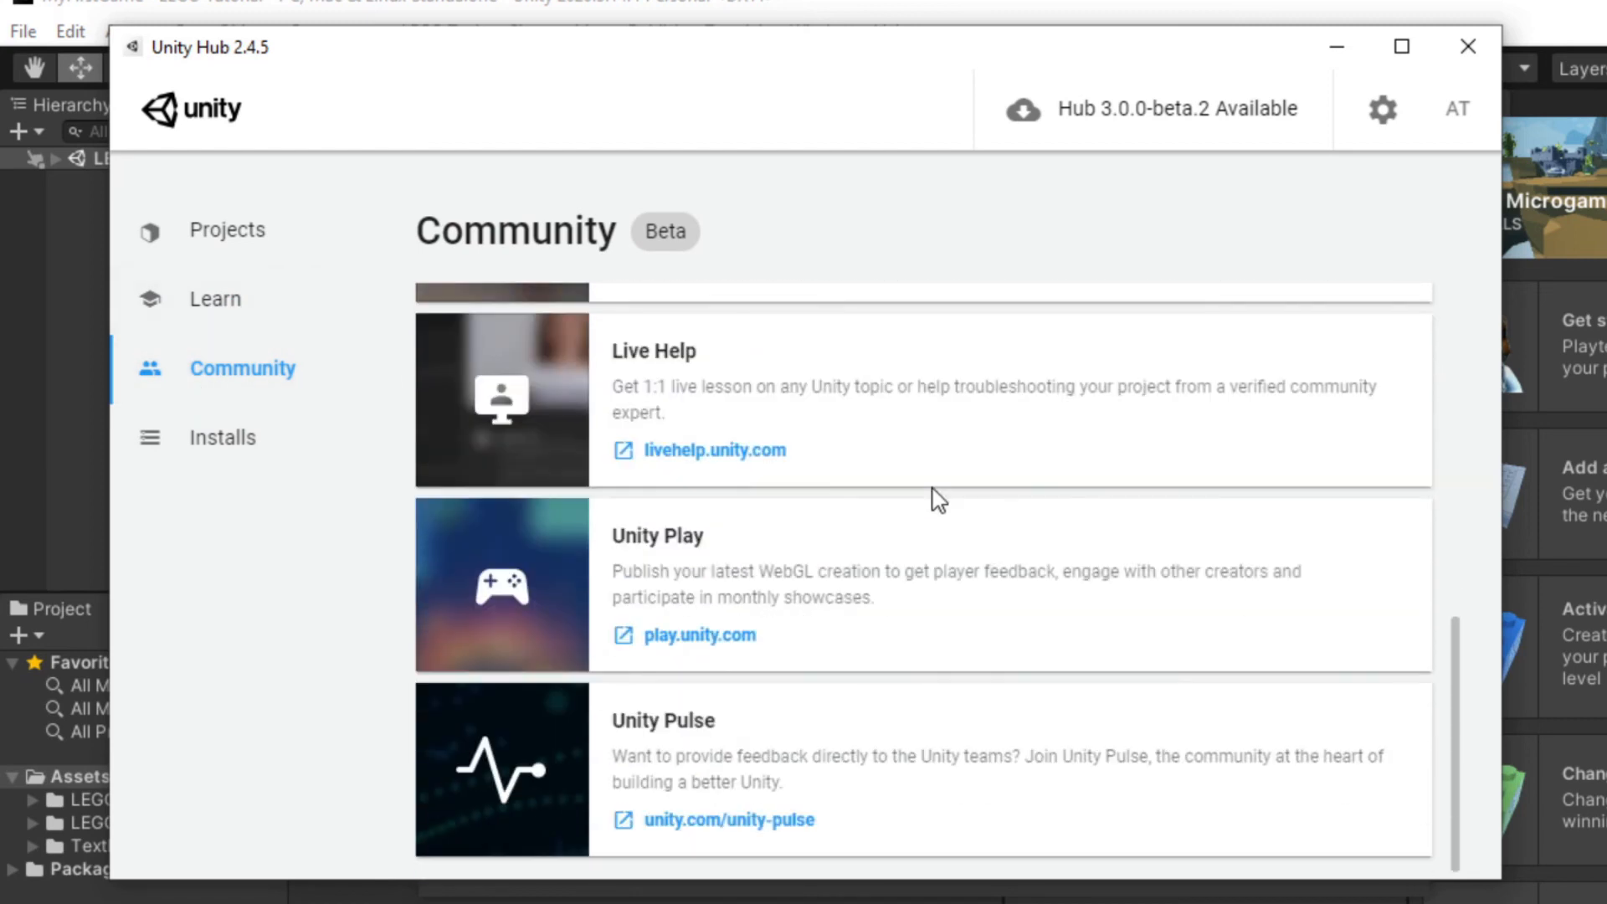
{"action": "scroll", "coordinate": [937, 500], "scroll_direction": "up", "scroll_amount": 7}
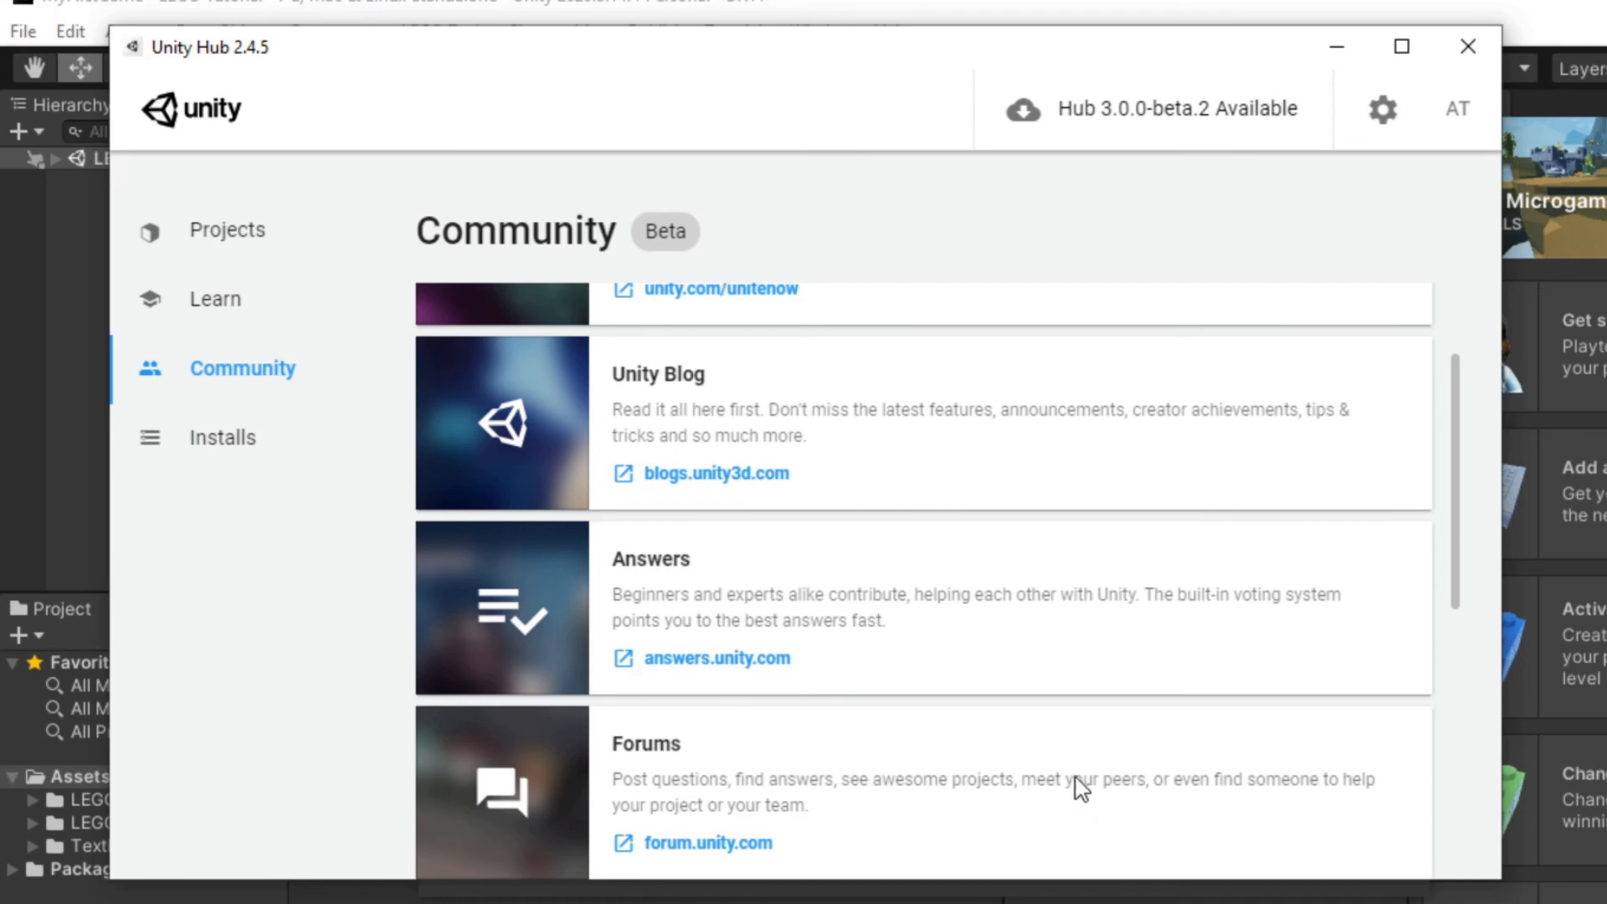
{"action": "scroll", "coordinate": [1078, 787], "scroll_direction": "up", "scroll_amount": 2}
{"action": "left_click", "coordinate": [224, 238]}
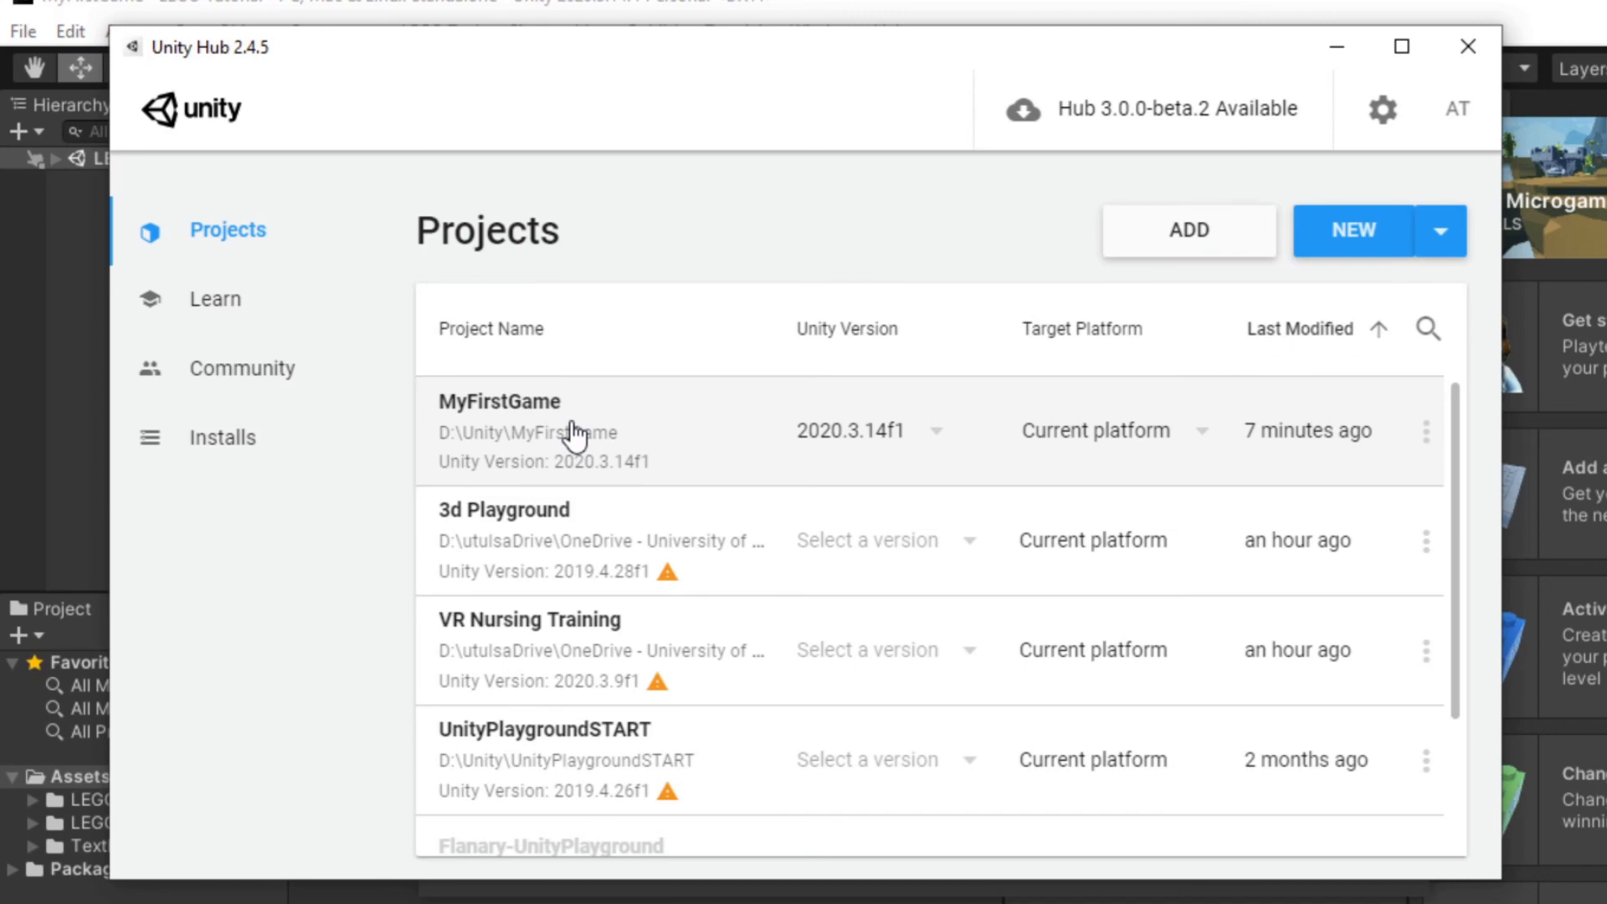
Step: Close Unity Hub, and start the Get started tutorial of the LEGO Microgame in the Unity editor
{"action": "left_click", "coordinate": [1465, 43]}
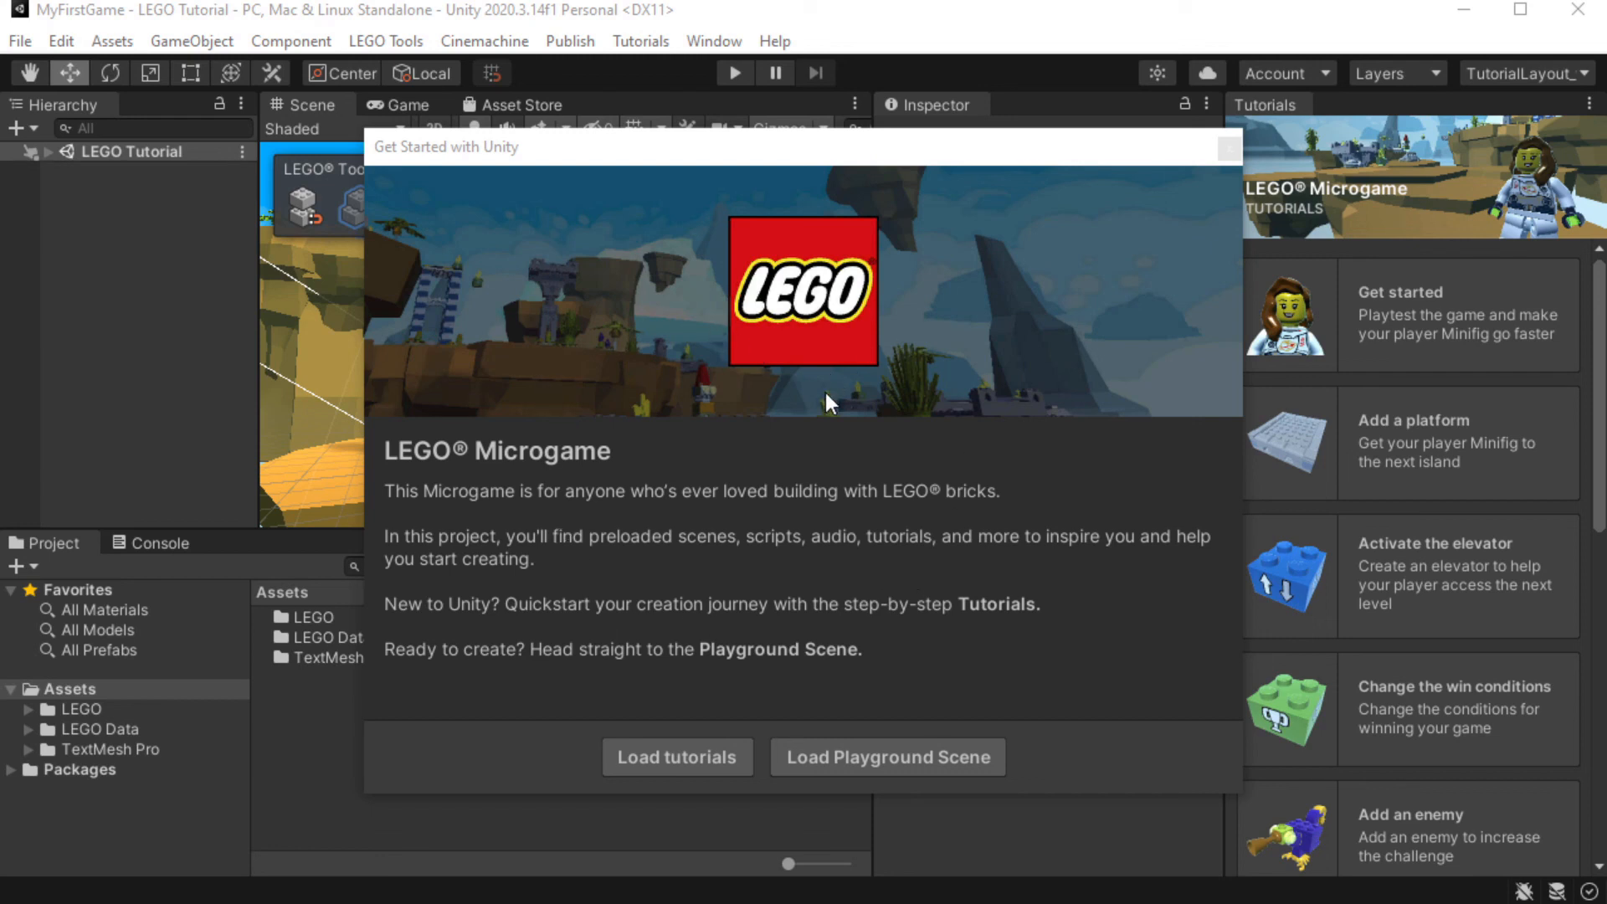
{"action": "left_click", "coordinate": [698, 760]}
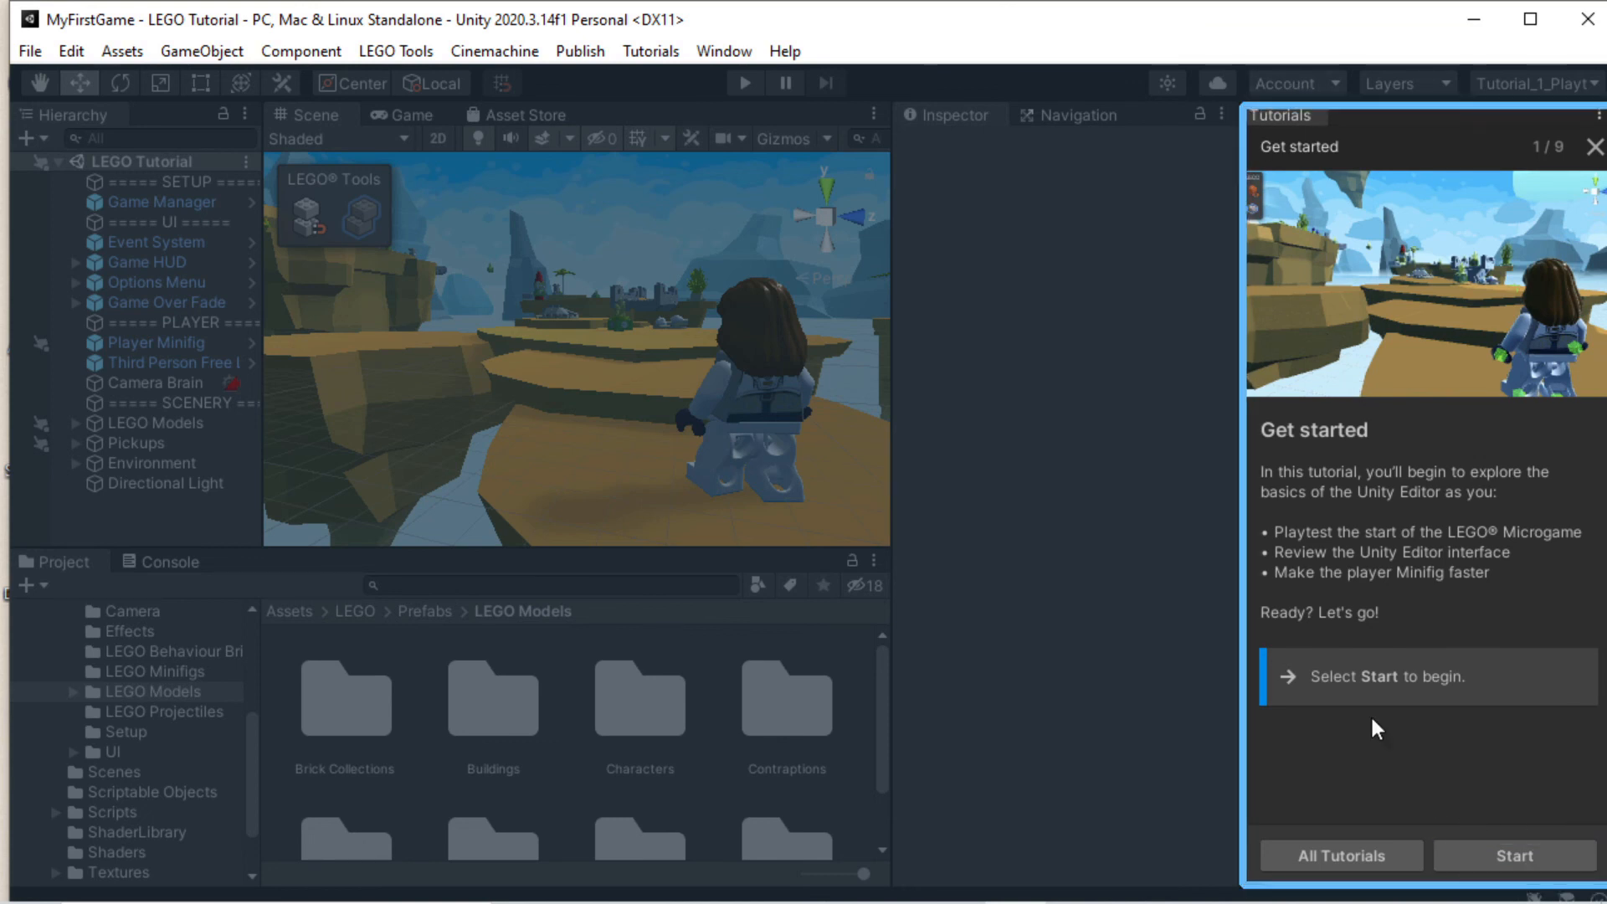
{"action": "left_click", "coordinate": [1559, 855]}
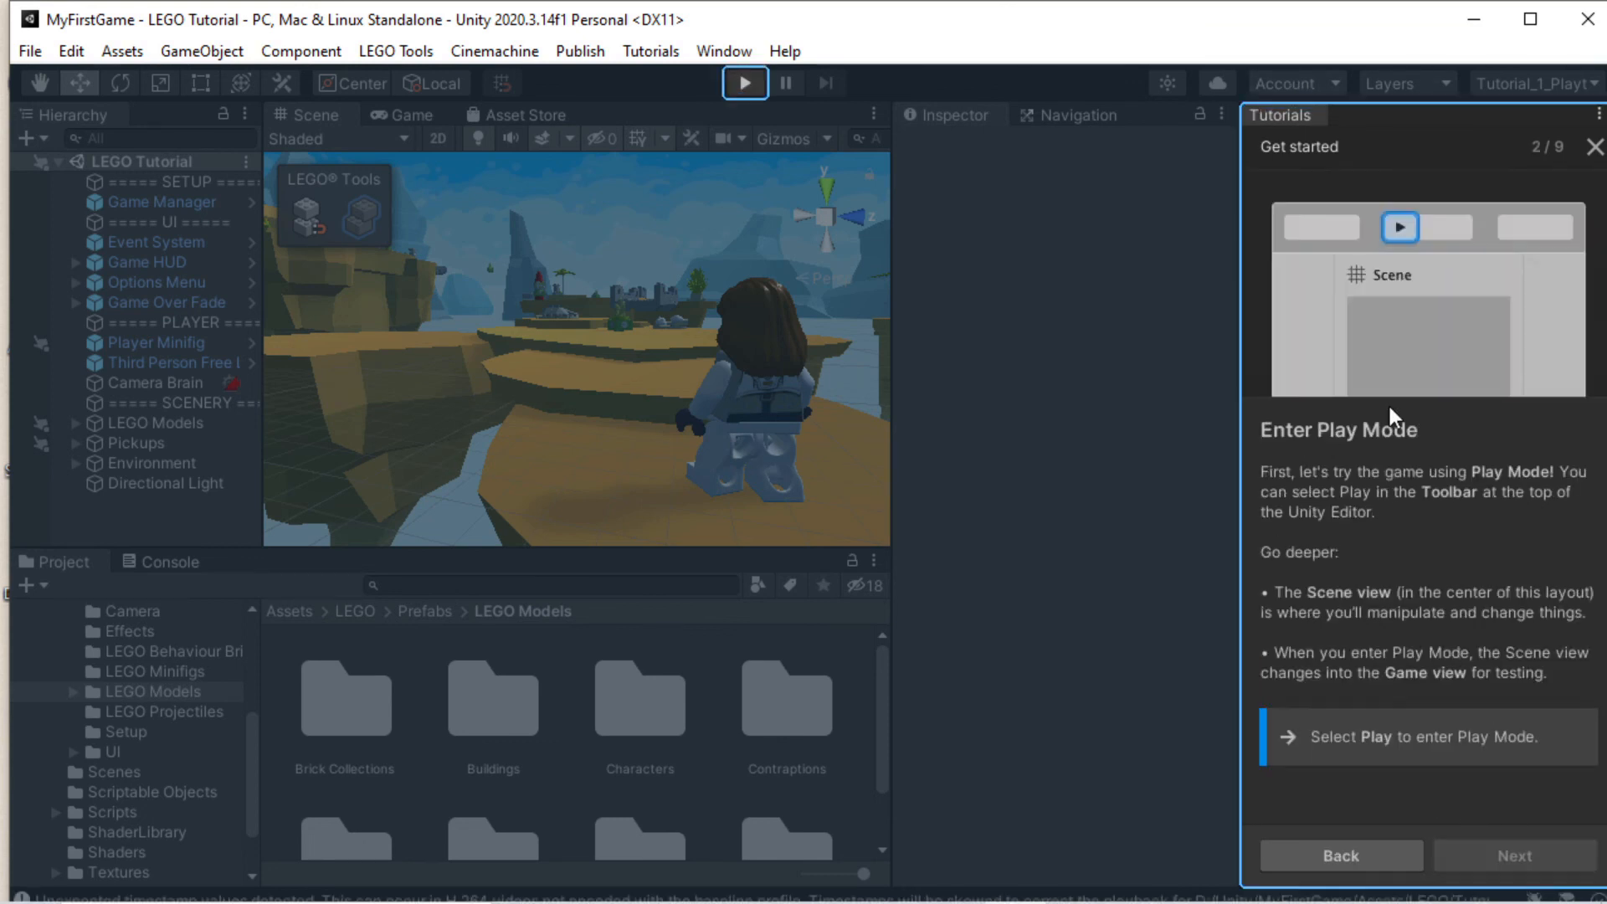